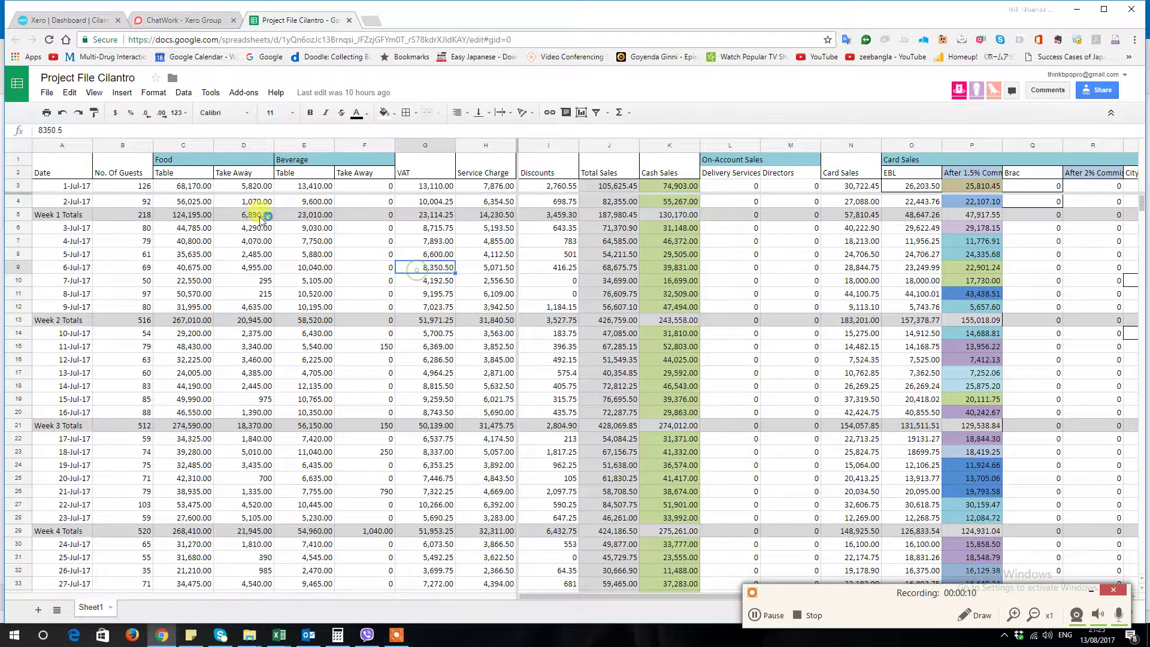
Switch to Xero and start a new sales invoice
{"action": "left_click", "coordinate": [72, 20]}
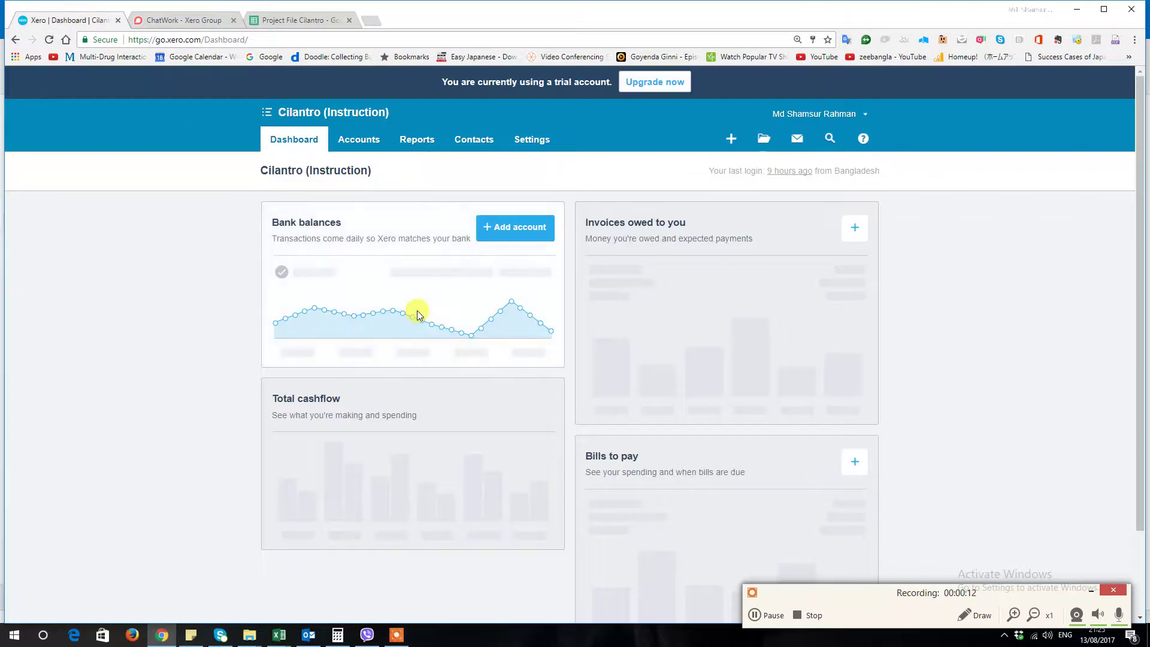
{"action": "left_click", "coordinate": [731, 139]}
{"action": "left_click", "coordinate": [665, 190]}
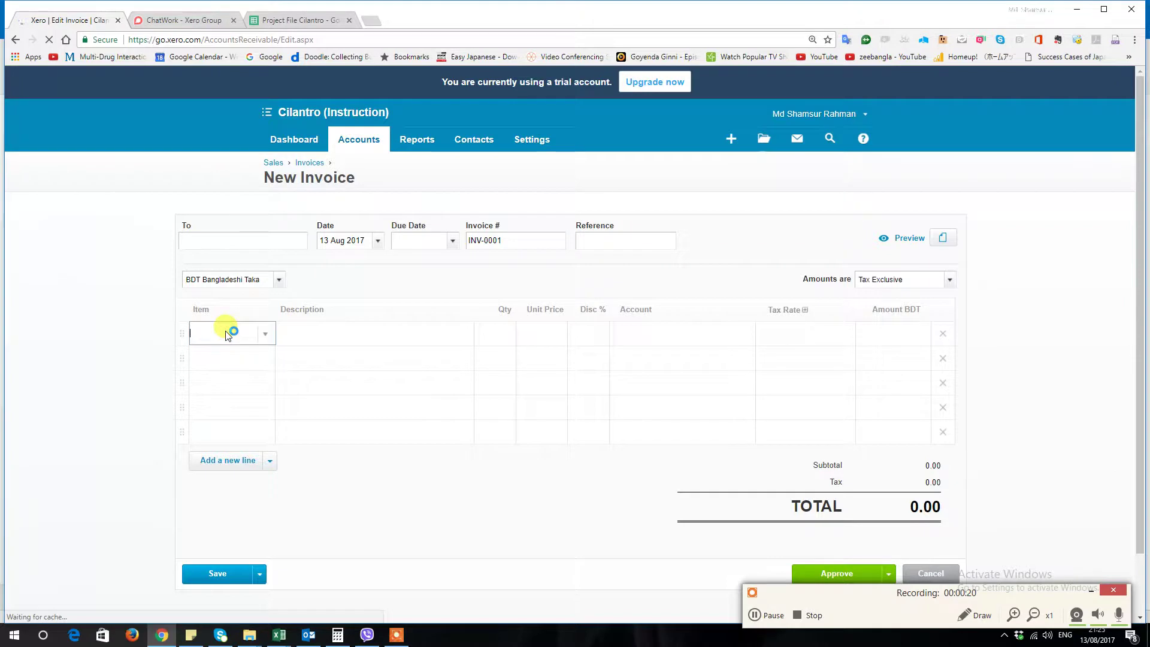
{"action": "type", "text": "f"}
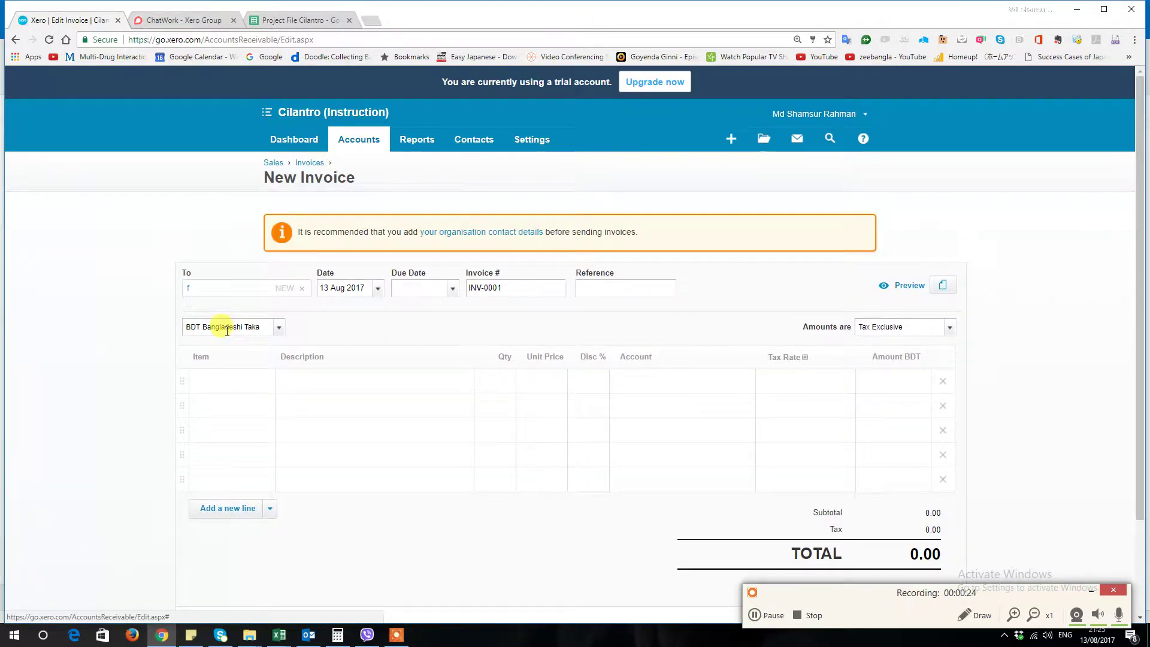
{"action": "left_click", "coordinate": [197, 283]}
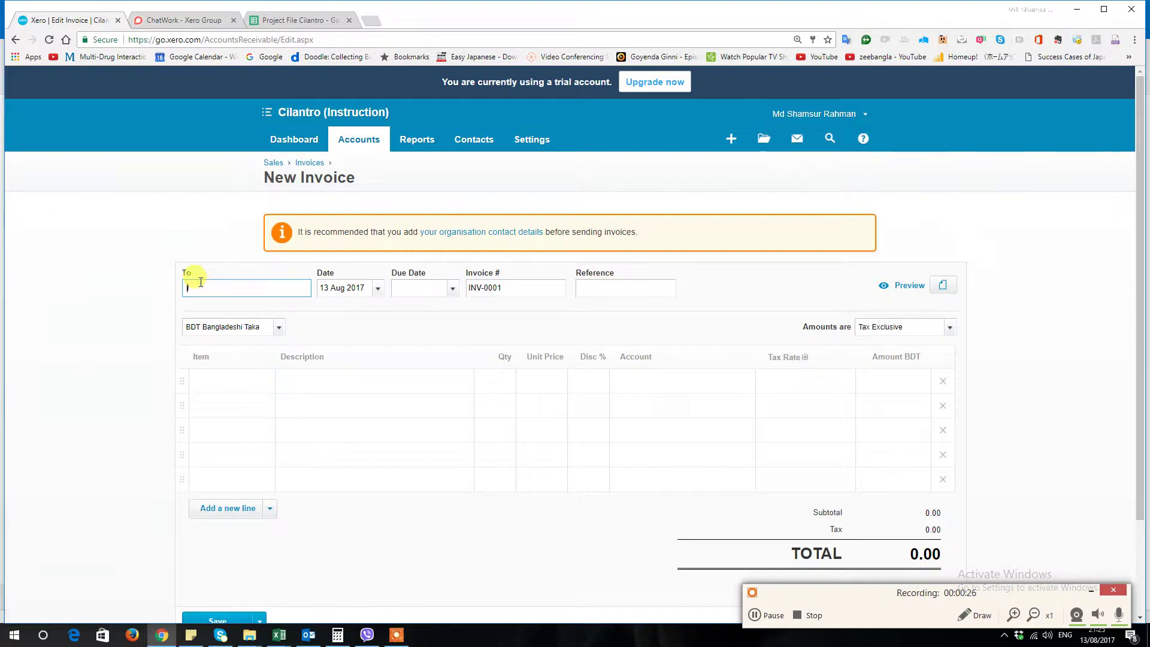
{"action": "type", "text": "us"}
{"action": "key", "text": "ctrl+a"}
{"action": "type", "text": "Cus"}
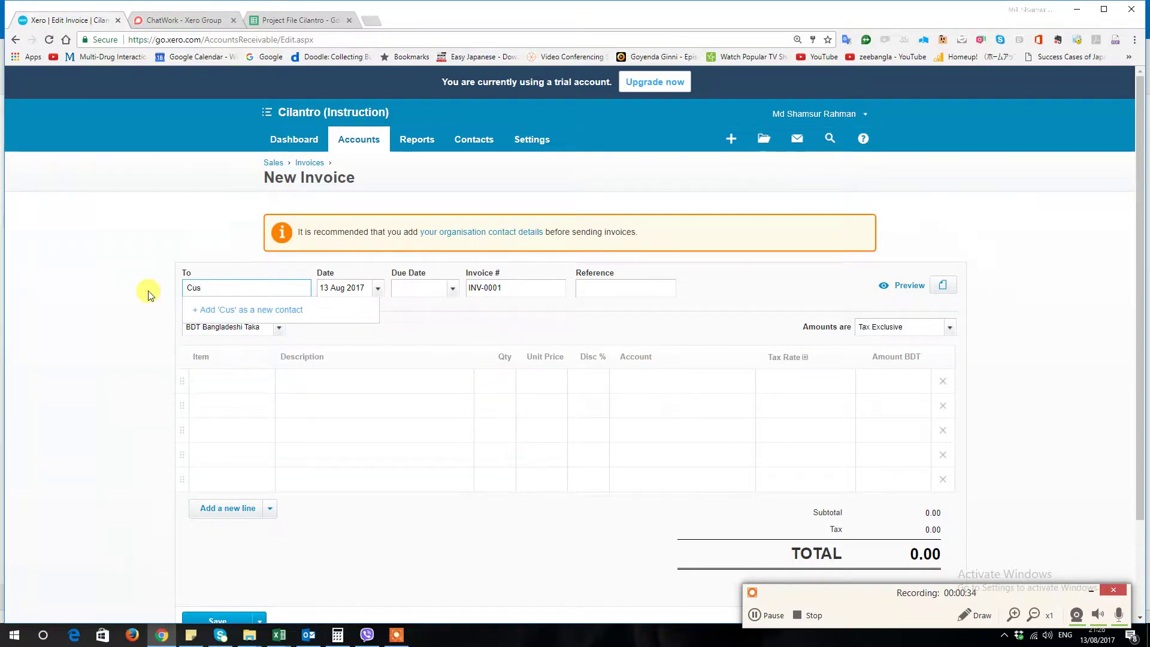
{"action": "left_click", "coordinate": [1043, 257]}
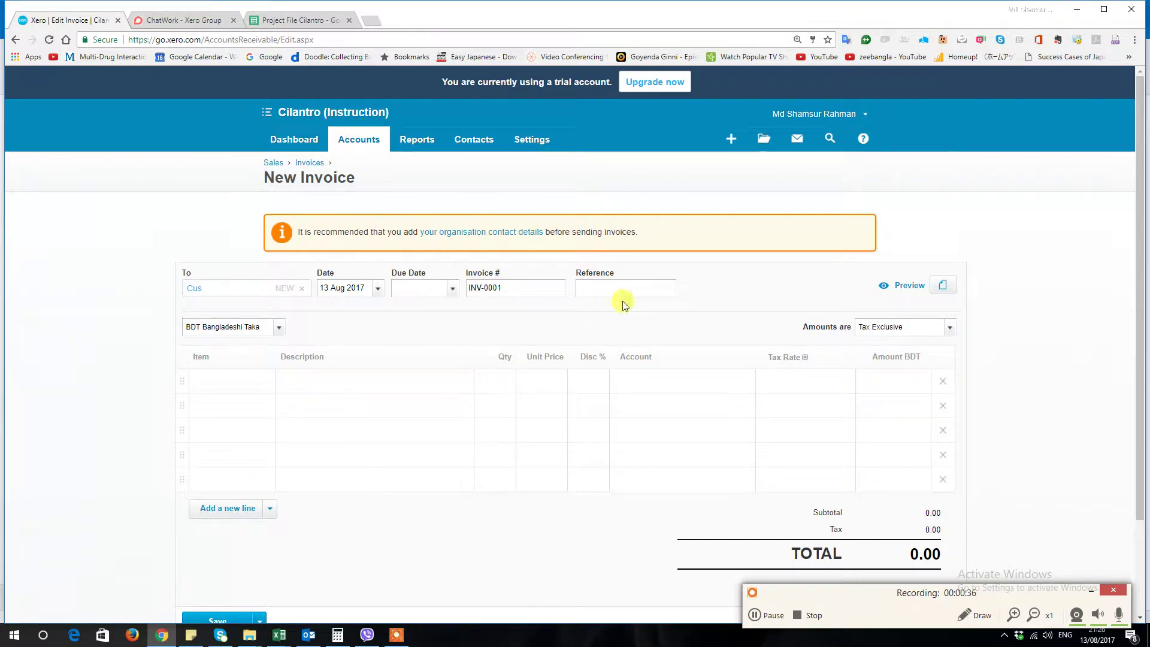
{"action": "left_click", "coordinate": [300, 288]}
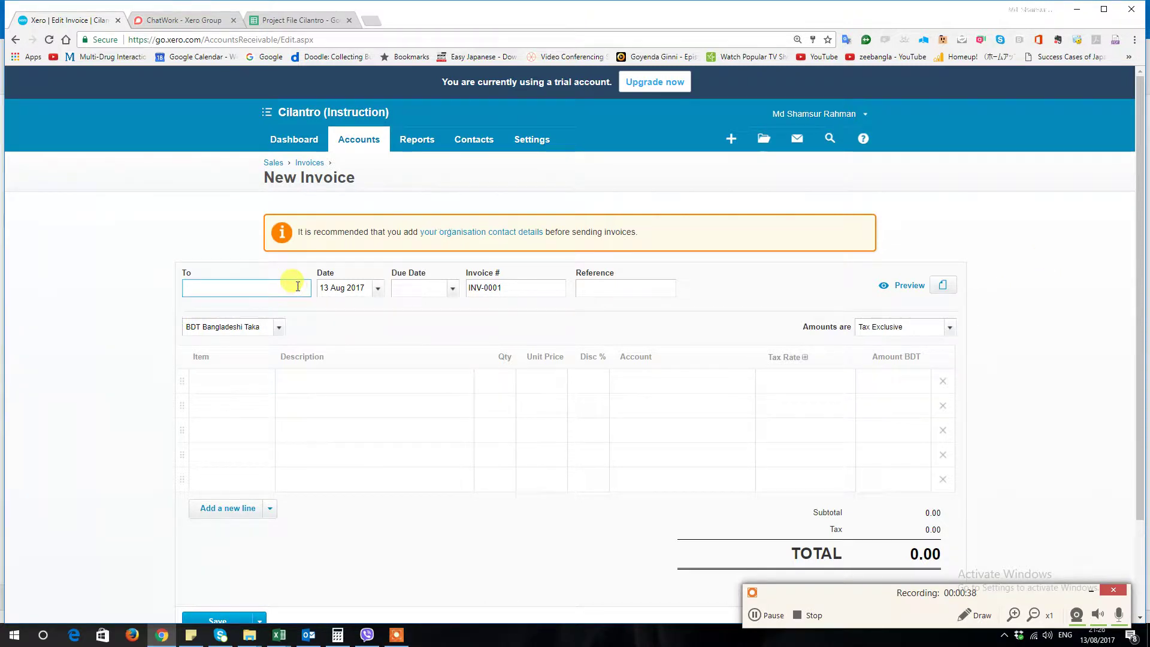
{"action": "left_click", "coordinate": [400, 258]}
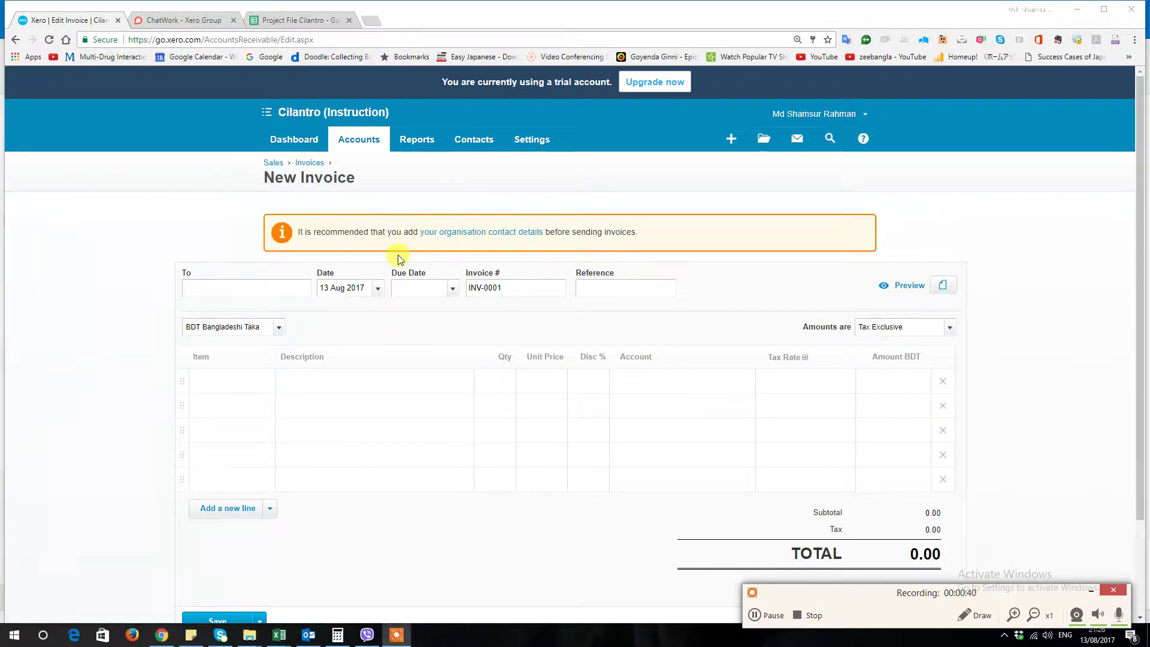
{"action": "key", "text": "alt+Tab"}
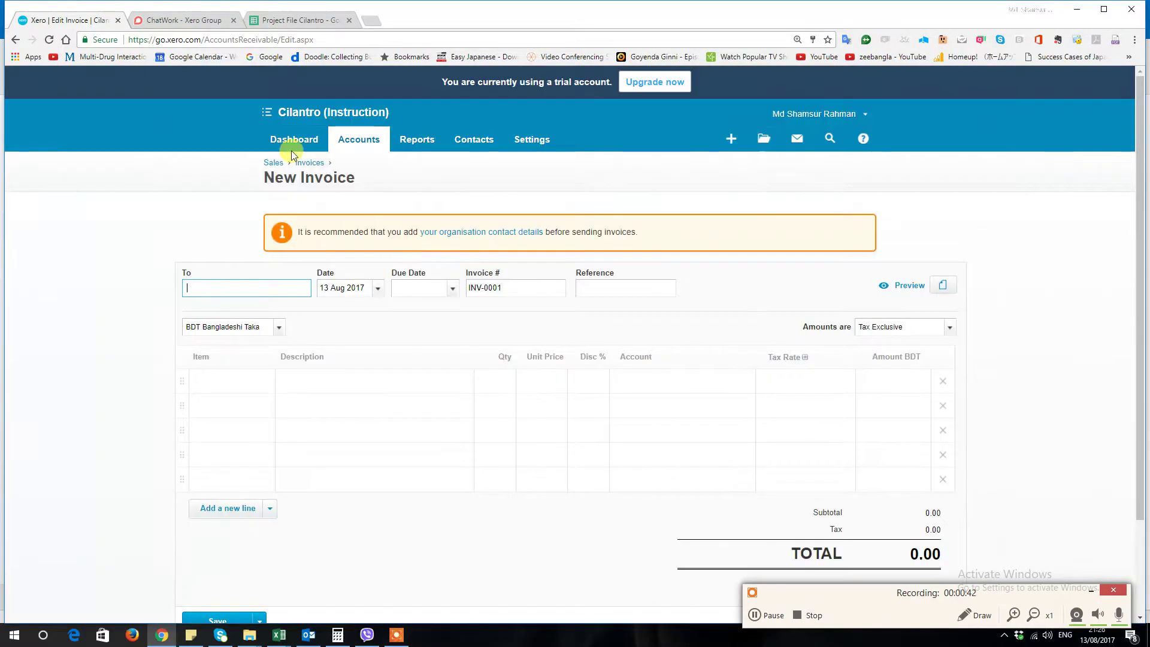
Switch to the Project File Cilantro spreadsheet and examine the total, cash and on-account sales for 1-Jul-17
{"action": "left_click", "coordinate": [275, 20]}
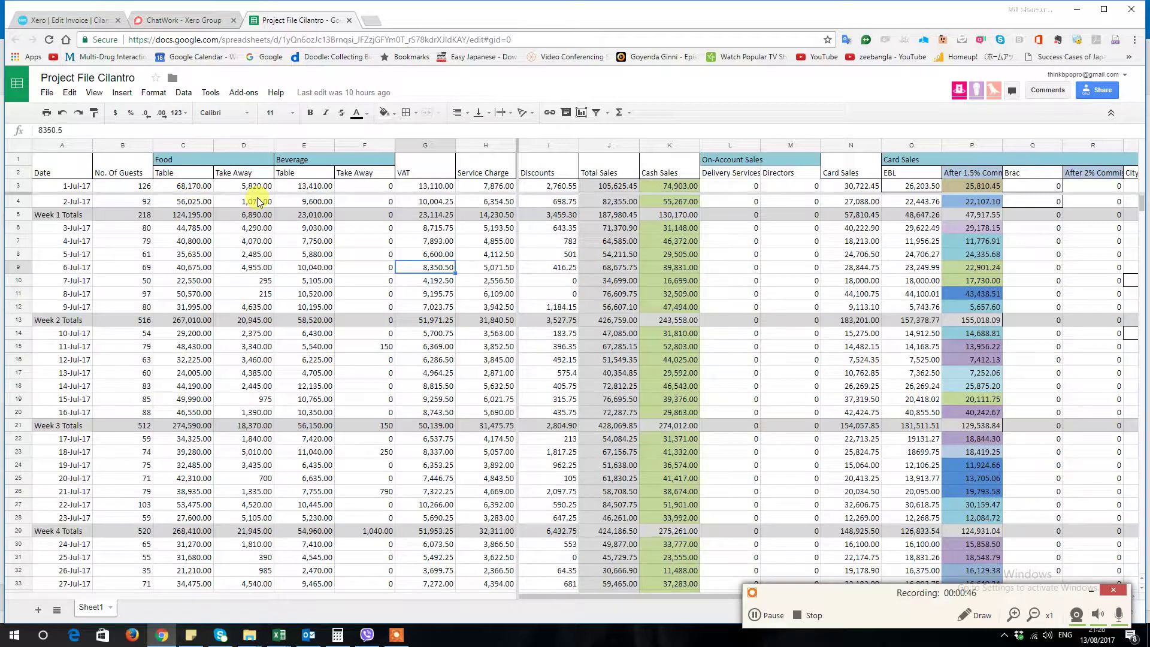
{"action": "left_click", "coordinate": [622, 244]}
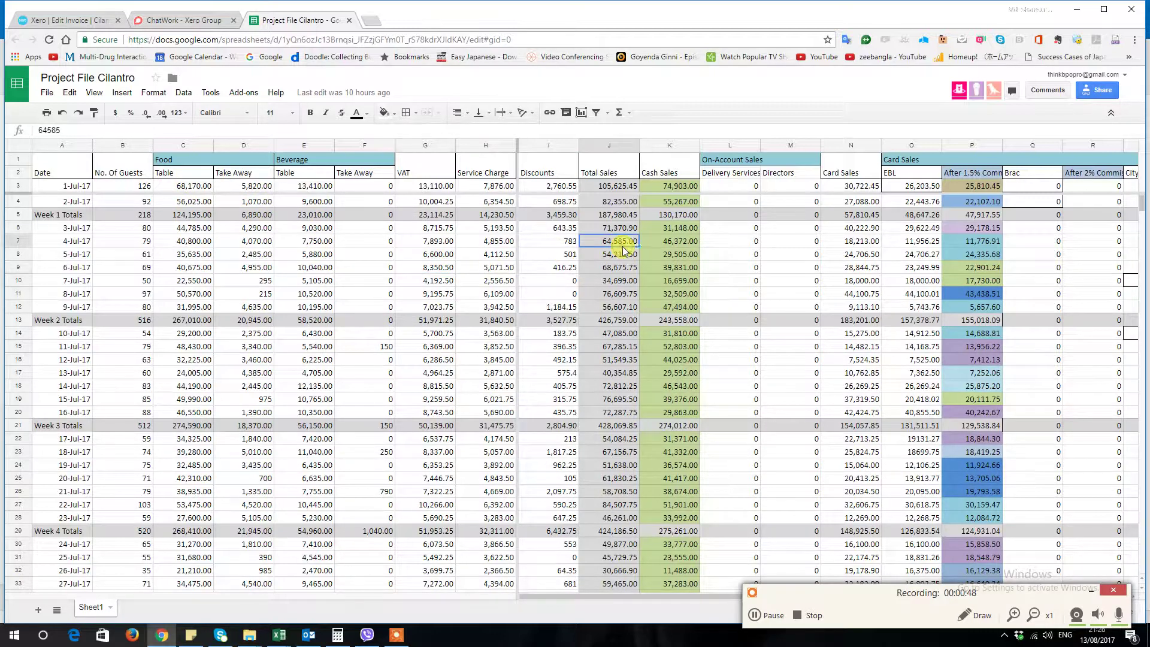
{"action": "key", "text": "Up"}
{"action": "key", "text": "Up"}
{"action": "key", "text": "Up"}
{"action": "key", "text": "Up"}
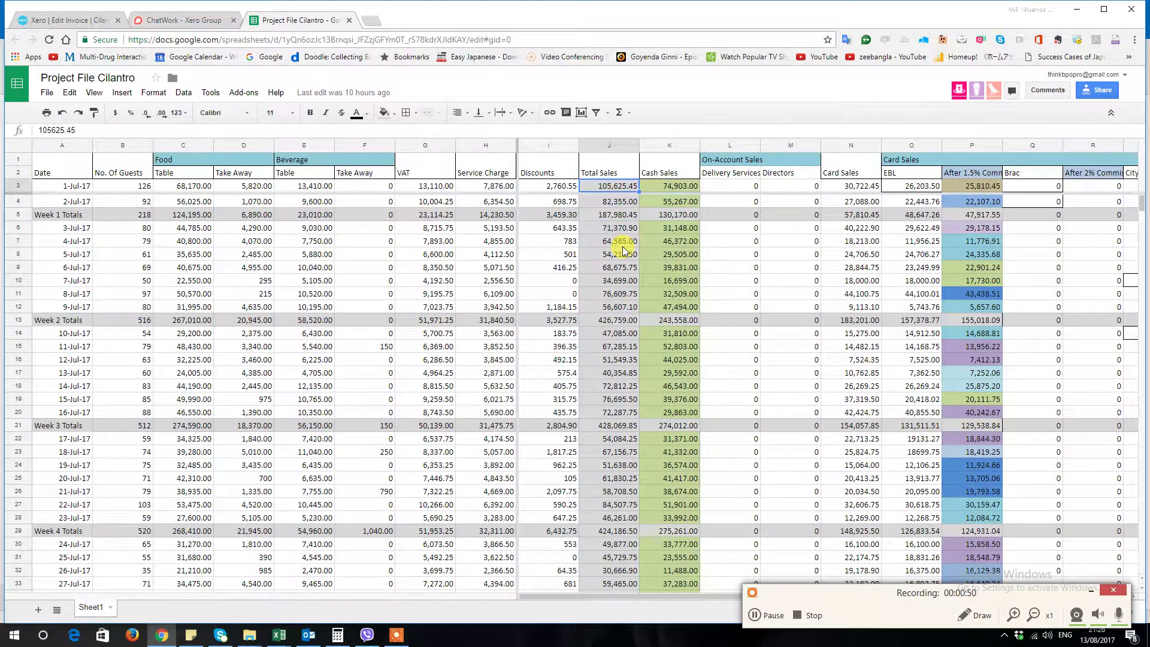
{"action": "key", "text": "Right"}
{"action": "key", "text": "Right"}
{"action": "key", "text": "Right"}
{"action": "key", "text": "Right"}
{"action": "key", "text": "Right"}
{"action": "key", "text": "Right"}
{"action": "key", "text": "Right"}
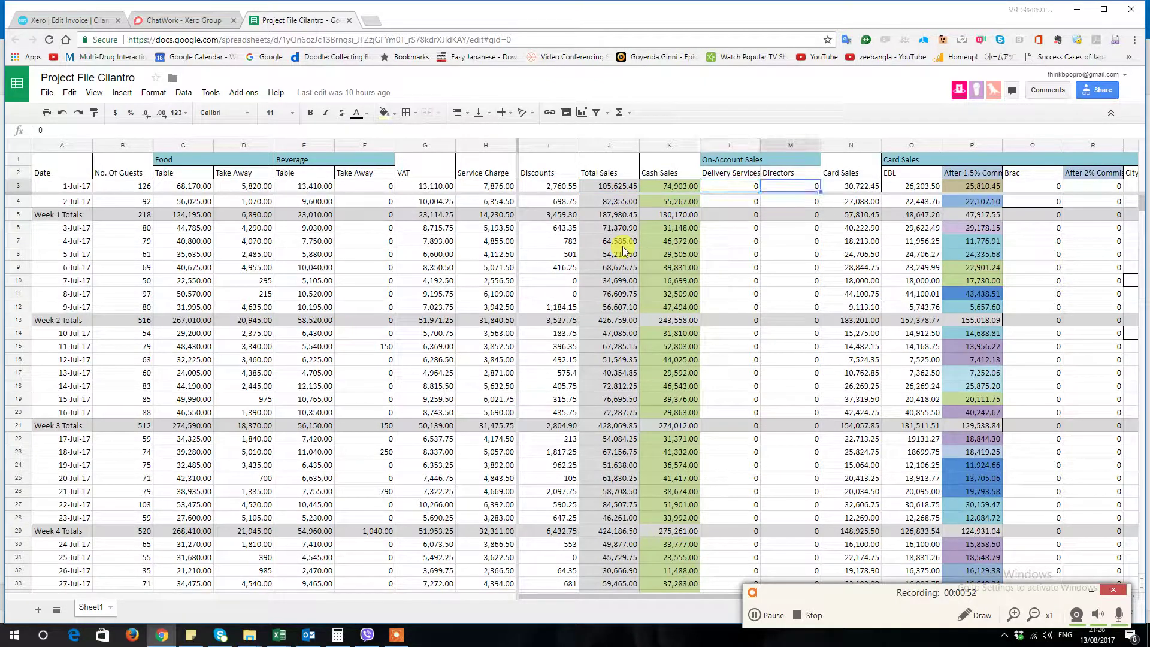
Examine the food, beverage, VAT, service charge and discount amounts behind the 1-Jul-17 total sales
{"action": "key", "text": "Left"}
{"action": "key", "text": "Left"}
{"action": "key", "text": "Left"}
{"action": "key", "text": "Left"}
{"action": "key", "text": "Left"}
{"action": "key", "text": "Left"}
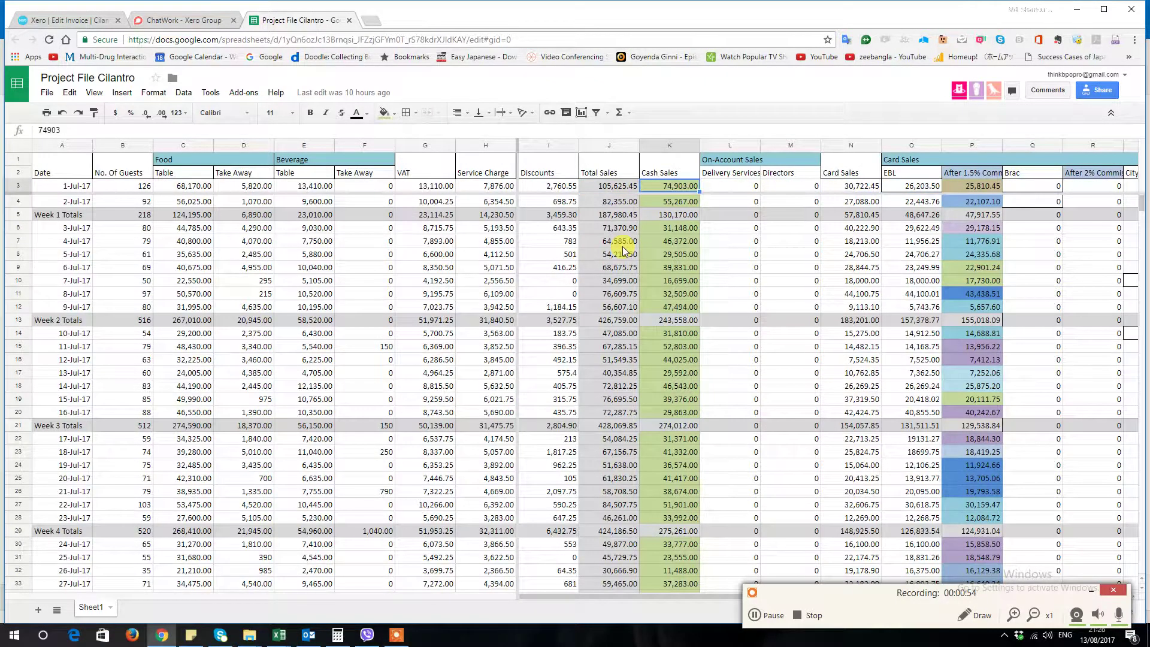
{"action": "key", "text": "Left"}
{"action": "key", "text": "Left"}
{"action": "key", "text": "Left"}
{"action": "key", "text": "Right"}
{"action": "key", "text": "Right"}
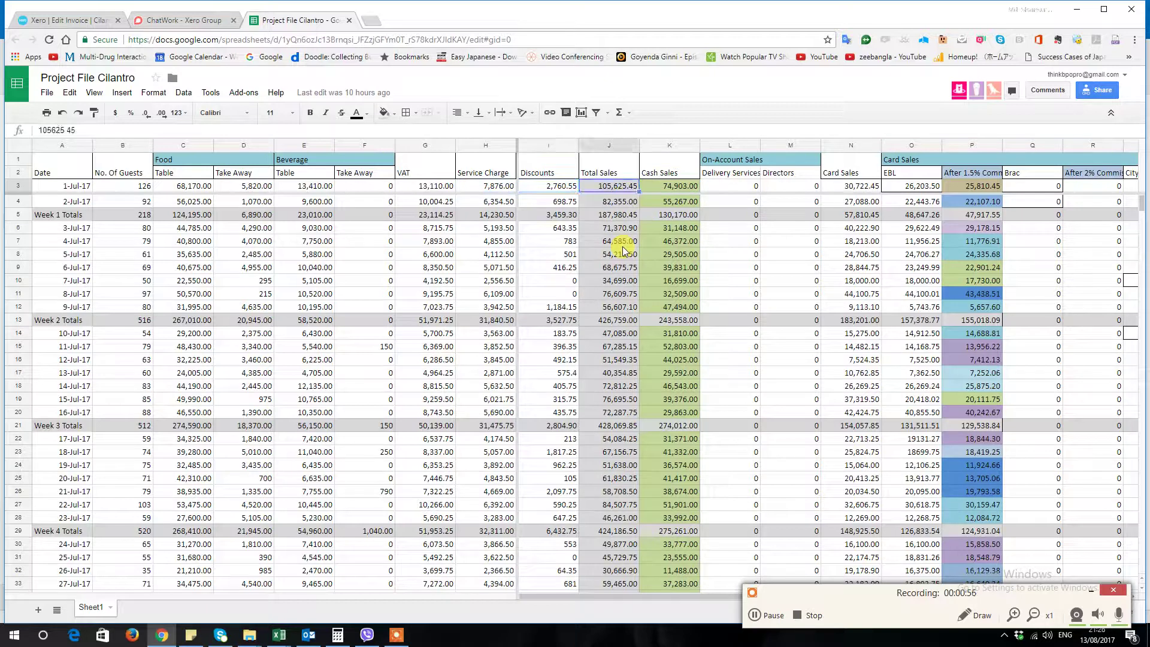
{"action": "key", "text": "Left"}
{"action": "key", "text": "Left"}
{"action": "key", "text": "Left"}
{"action": "key", "text": "Left"}
{"action": "key", "text": "Left"}
{"action": "key", "text": "Left"}
{"action": "key", "text": "Left"}
{"action": "key", "text": "Left"}
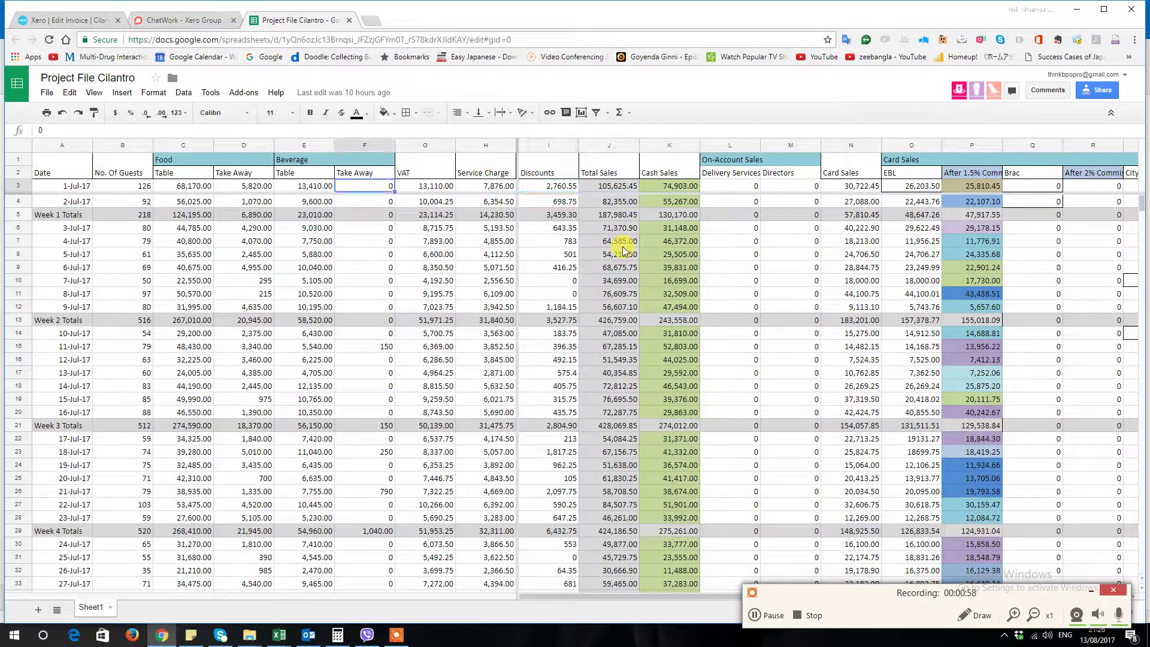
{"action": "key", "text": "Left"}
{"action": "key", "text": "Right"}
{"action": "key", "text": "Right"}
{"action": "key", "text": "Right"}
{"action": "key", "text": "Right"}
{"action": "key", "text": "Right"}
{"action": "key", "text": "Right"}
{"action": "key", "text": "Right"}
{"action": "key", "text": "Right"}
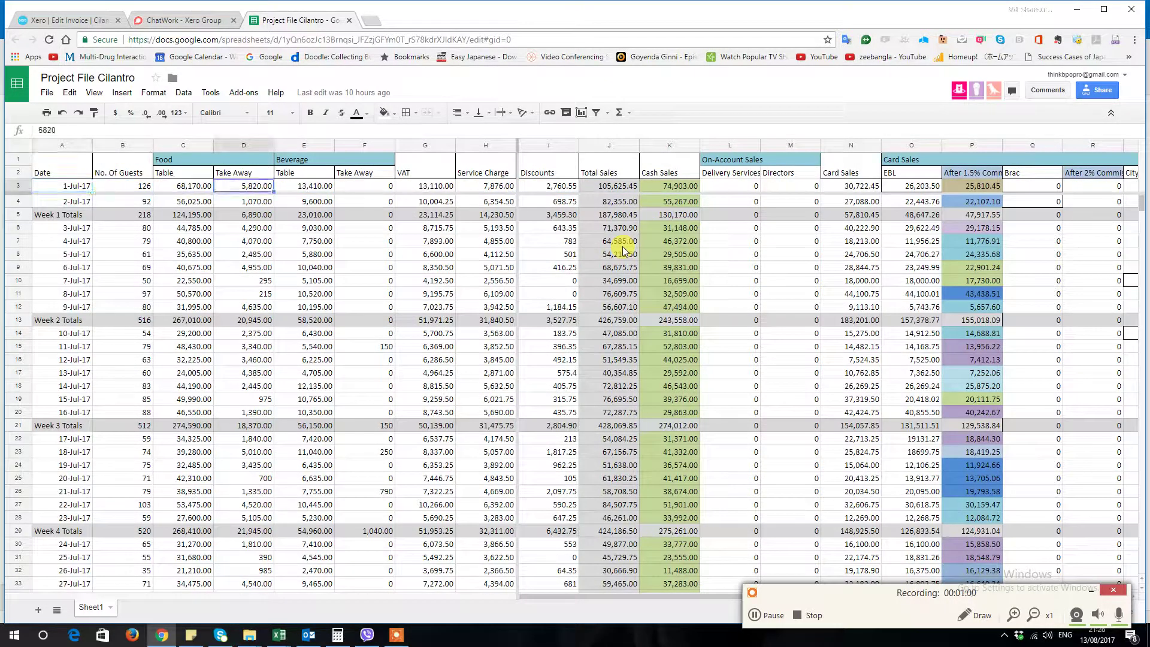
{"action": "key", "text": "Right"}
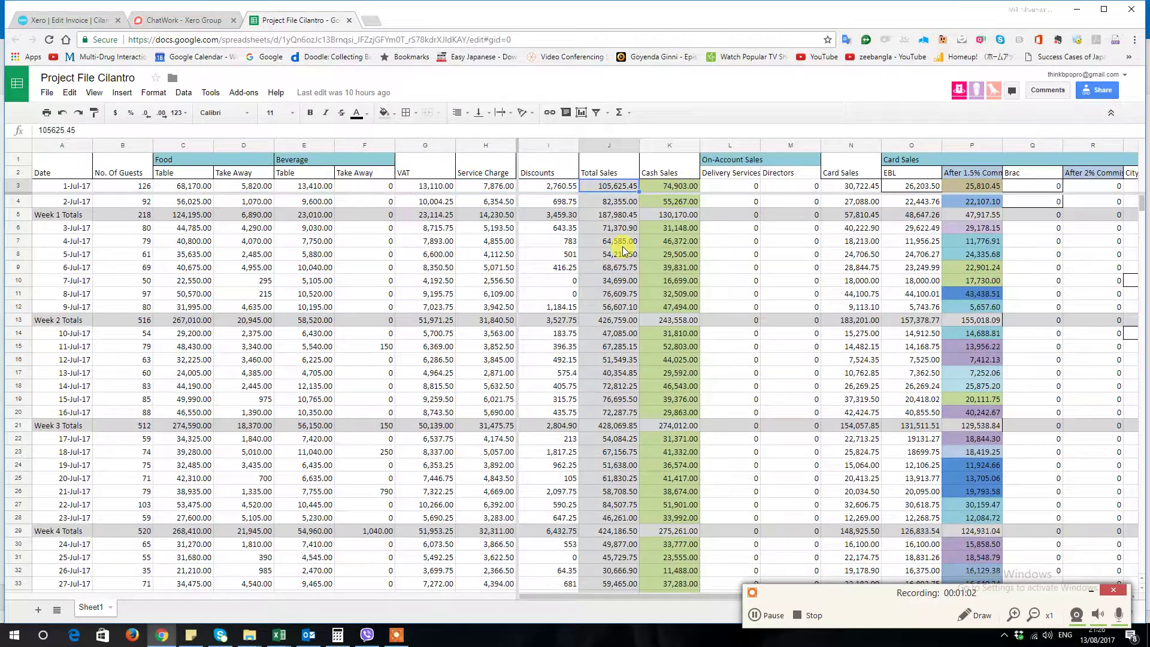
Examine the 1-Jul-17 split into cash, on-account and card sales, including EBL before and after the 1.5% commission
{"action": "key", "text": "Right"}
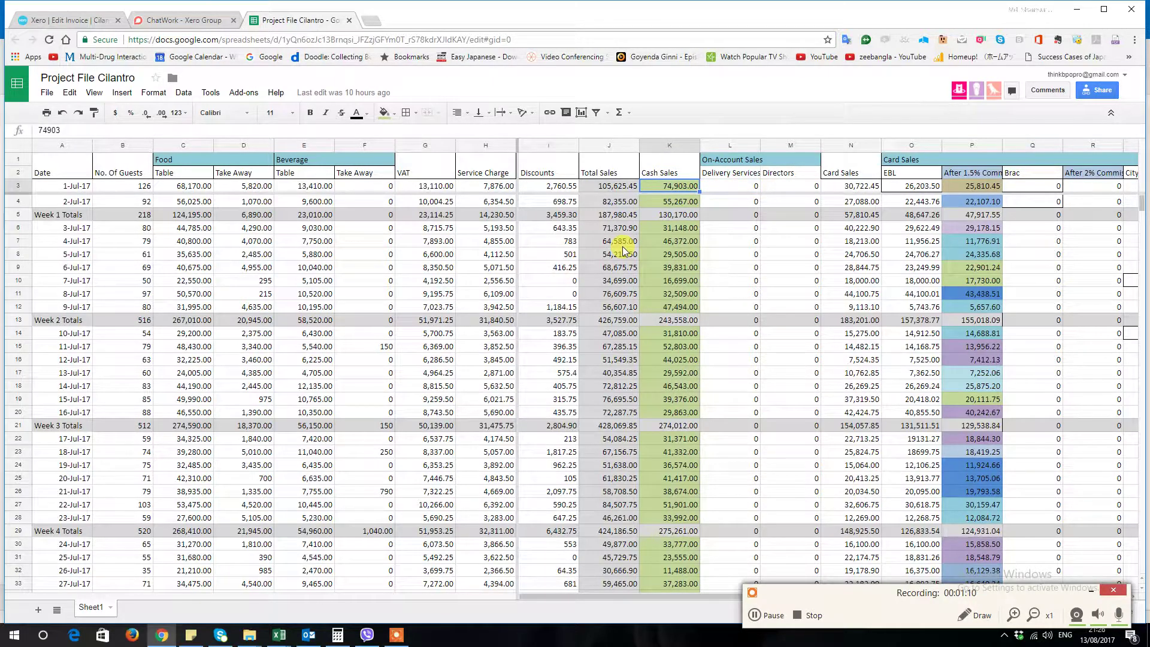
{"action": "key", "text": "Right"}
{"action": "key", "text": "Right"}
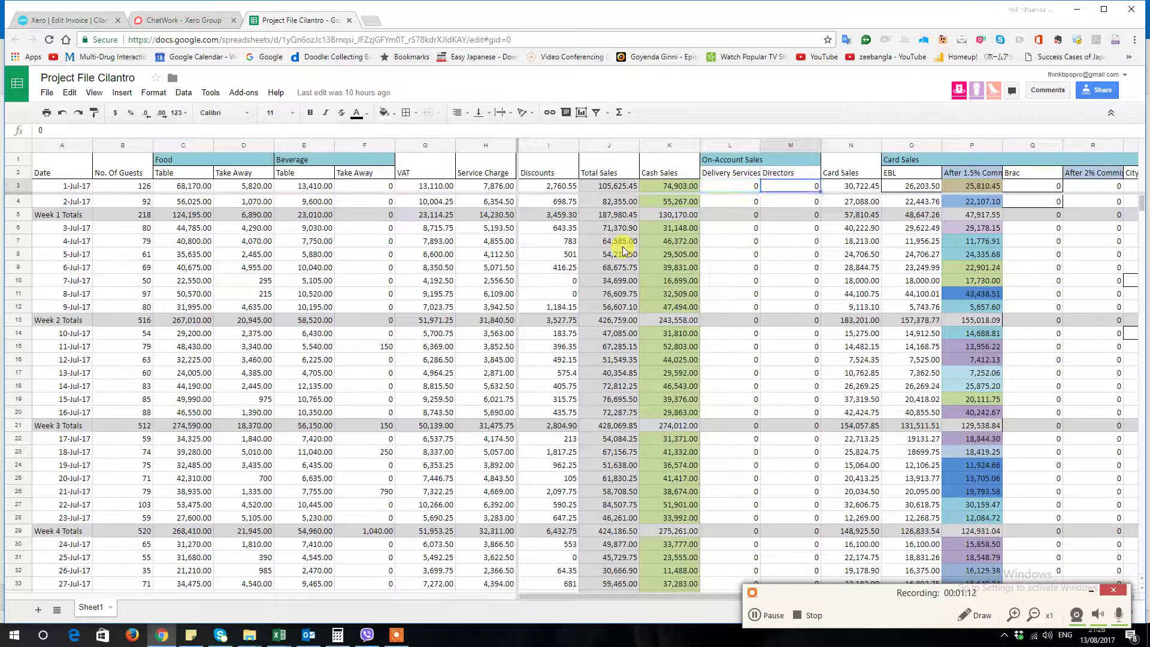
{"action": "key", "text": "Right"}
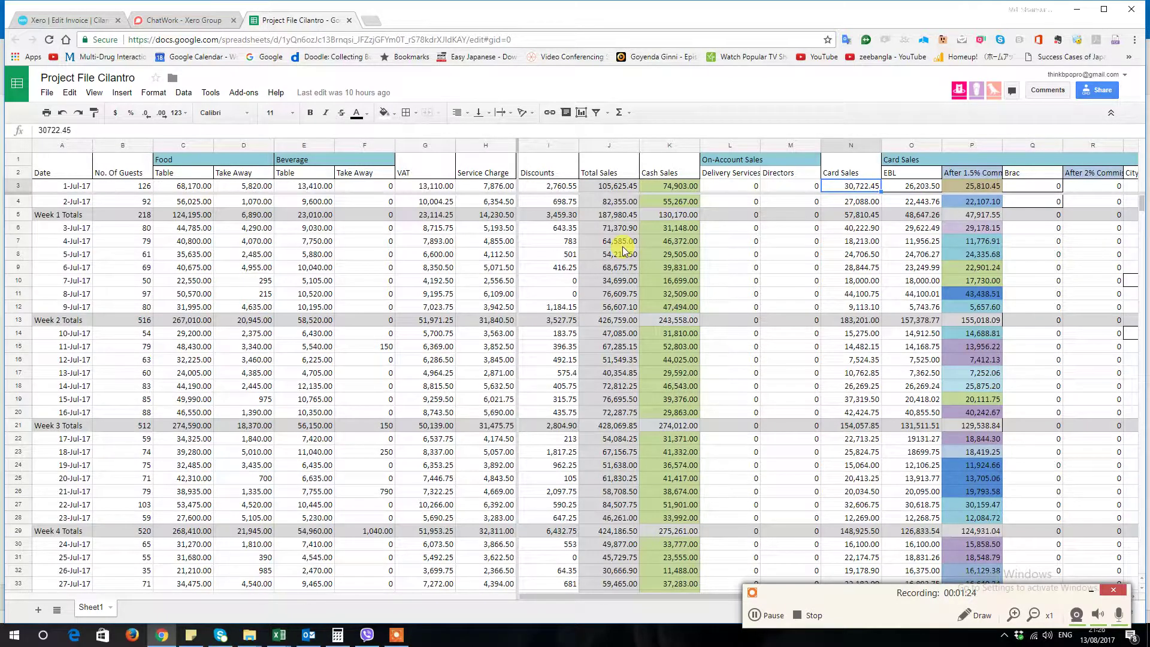
{"action": "key", "text": "Right"}
{"action": "key", "text": "Left"}
{"action": "key", "text": "Right"}
{"action": "key", "text": "Right"}
{"action": "key", "text": "Right"}
{"action": "key", "text": "Left"}
{"action": "key", "text": "Left"}
{"action": "key", "text": "Right"}
{"action": "key", "text": "Left"}
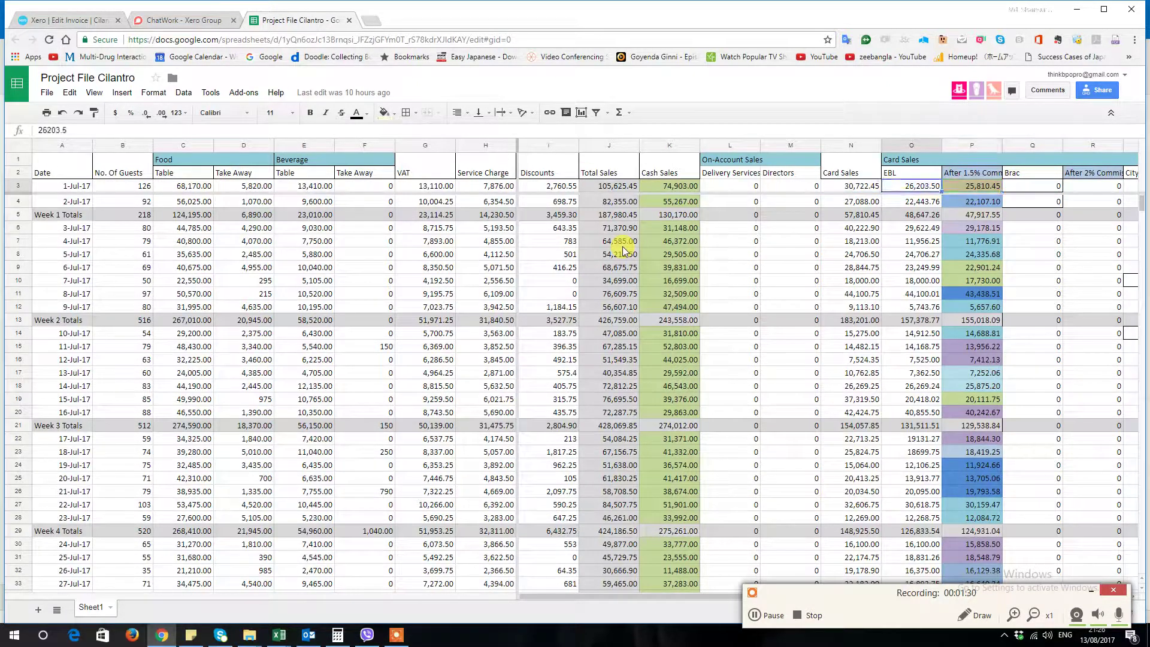
{"action": "key", "text": "Left"}
{"action": "key", "text": "Right"}
{"action": "key", "text": "Right"}
{"action": "key", "text": "Left"}
{"action": "key", "text": "Right"}
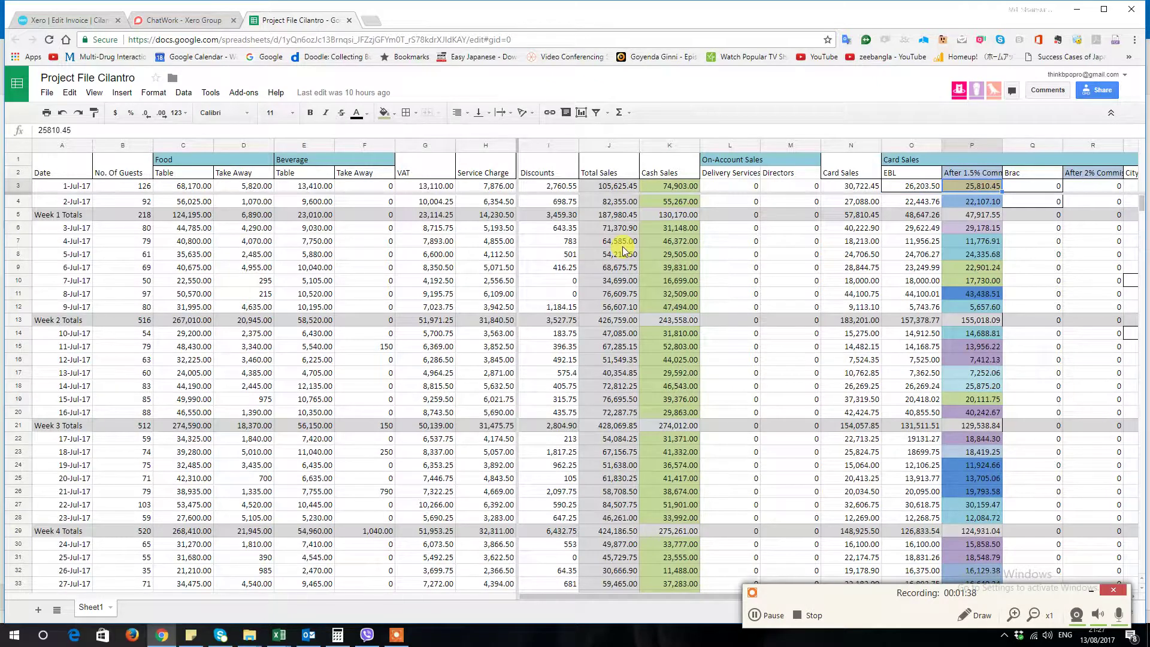
Compare the EBL, Brac and City card sales for 1-Jul-17 with their amounts after commission
{"action": "key", "text": "Right"}
{"action": "key", "text": "Right"}
{"action": "key", "text": "Right"}
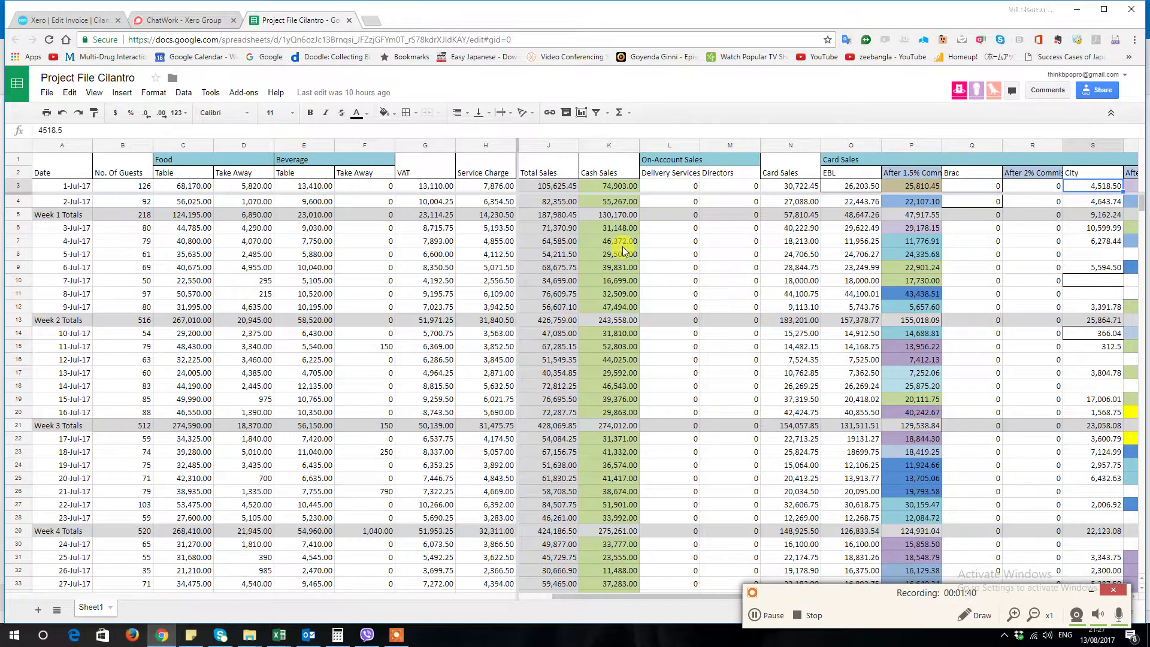
{"action": "key", "text": "Right"}
{"action": "key", "text": "Left"}
{"action": "key", "text": "Left"}
{"action": "key", "text": "Left"}
{"action": "key", "text": "Left"}
{"action": "key", "text": "Left"}
{"action": "key", "text": "Right"}
{"action": "key", "text": "Left"}
{"action": "key", "text": "Right"}
{"action": "key", "text": "Left"}
{"action": "key", "text": "Right"}
{"action": "key", "text": "Left"}
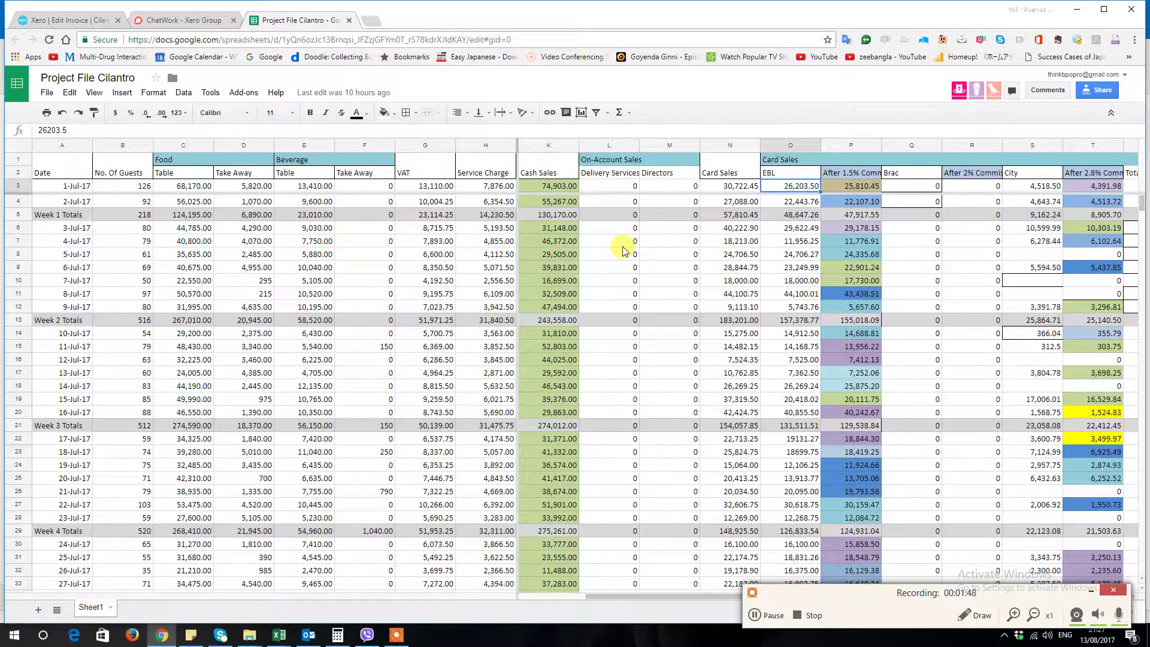
{"action": "key", "text": "Right"}
{"action": "key", "text": "Right"}
{"action": "key", "text": "Right"}
{"action": "key", "text": "Right"}
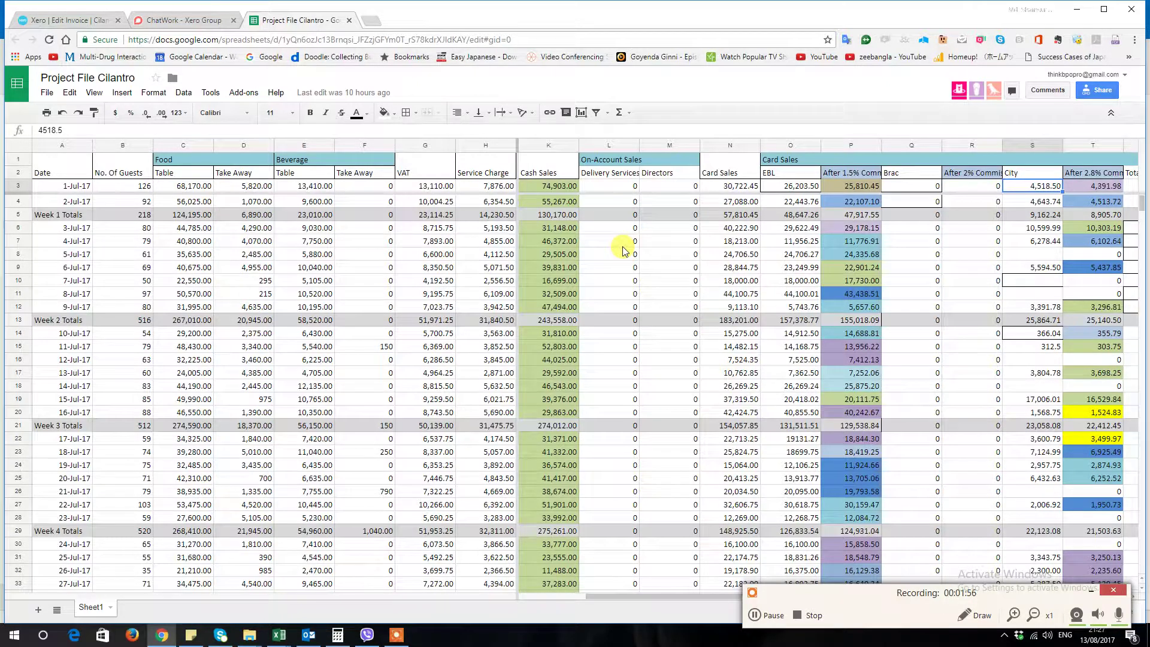
{"action": "key", "text": "Left"}
{"action": "key", "text": "Left"}
{"action": "key", "text": "Left"}
{"action": "key", "text": "Right"}
{"action": "key", "text": "Right"}
{"action": "key", "text": "Right"}
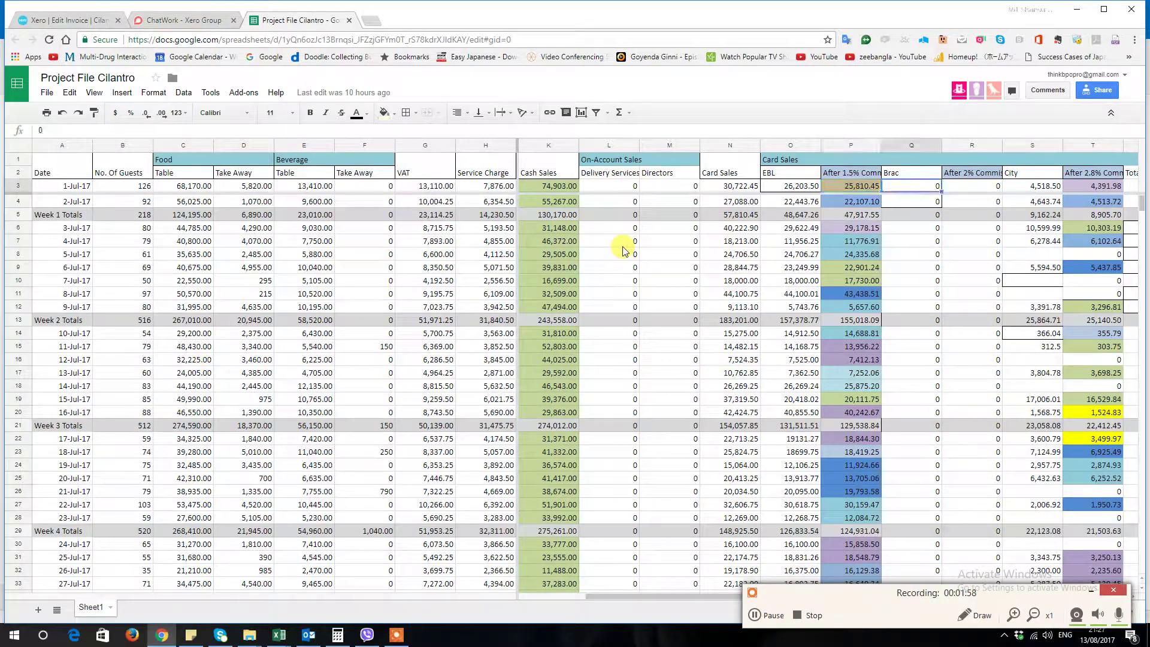
{"action": "key", "text": "Left"}
{"action": "key", "text": "Left"}
{"action": "key", "text": "Left"}
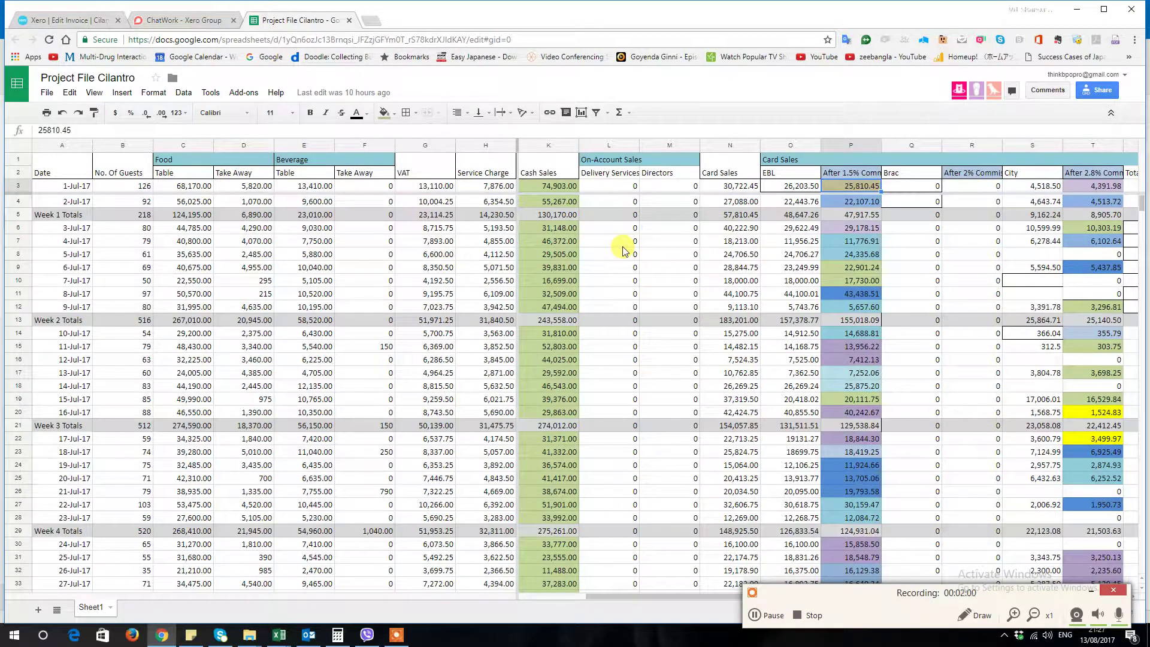
{"action": "key", "text": "Left"}
{"action": "key", "text": "Right"}
{"action": "key", "text": "Left"}
Examine the total card sales for 1-Jul-17 alongside the City amount after the 2.8% commission
{"action": "key", "text": "Right"}
{"action": "key", "text": "Right"}
{"action": "key", "text": "Right"}
{"action": "key", "text": "Right"}
{"action": "key", "text": "Right"}
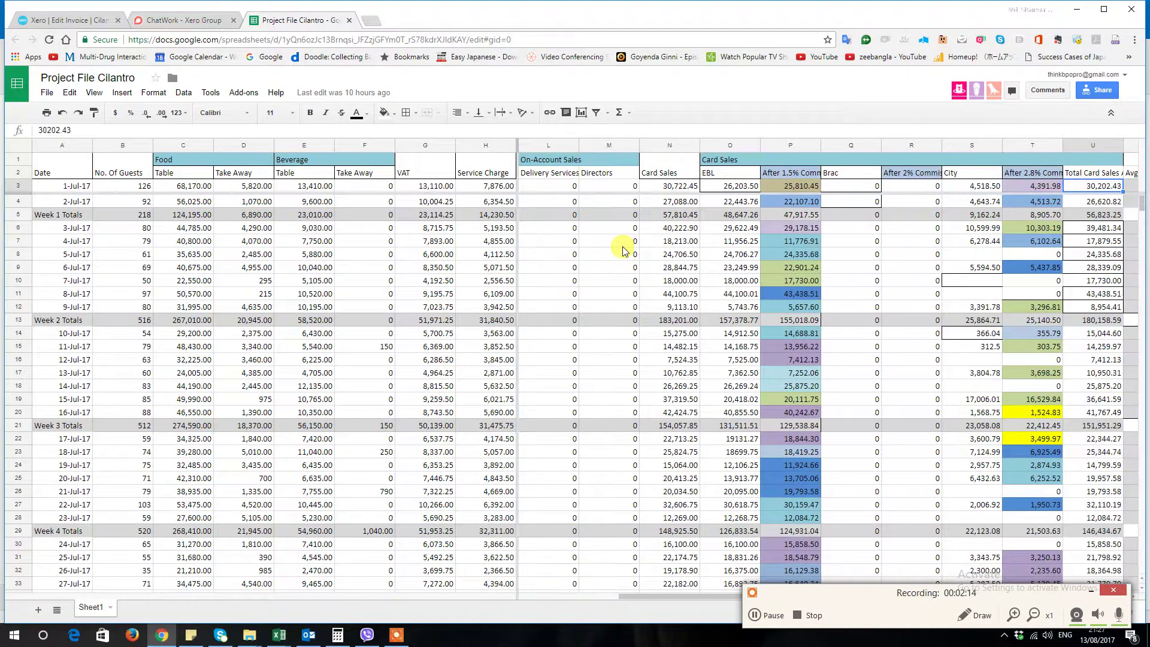
{"action": "key", "text": "Left"}
{"action": "key", "text": "Right"}
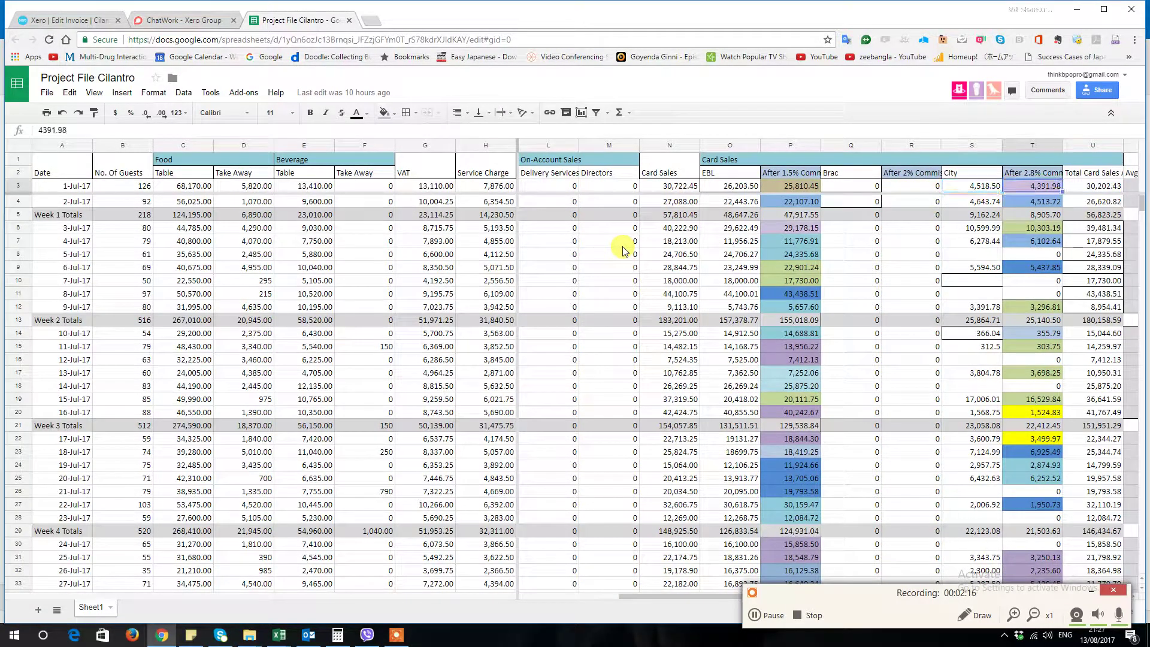
{"action": "key", "text": "Left"}
{"action": "key", "text": "Right"}
{"action": "key", "text": "Right"}
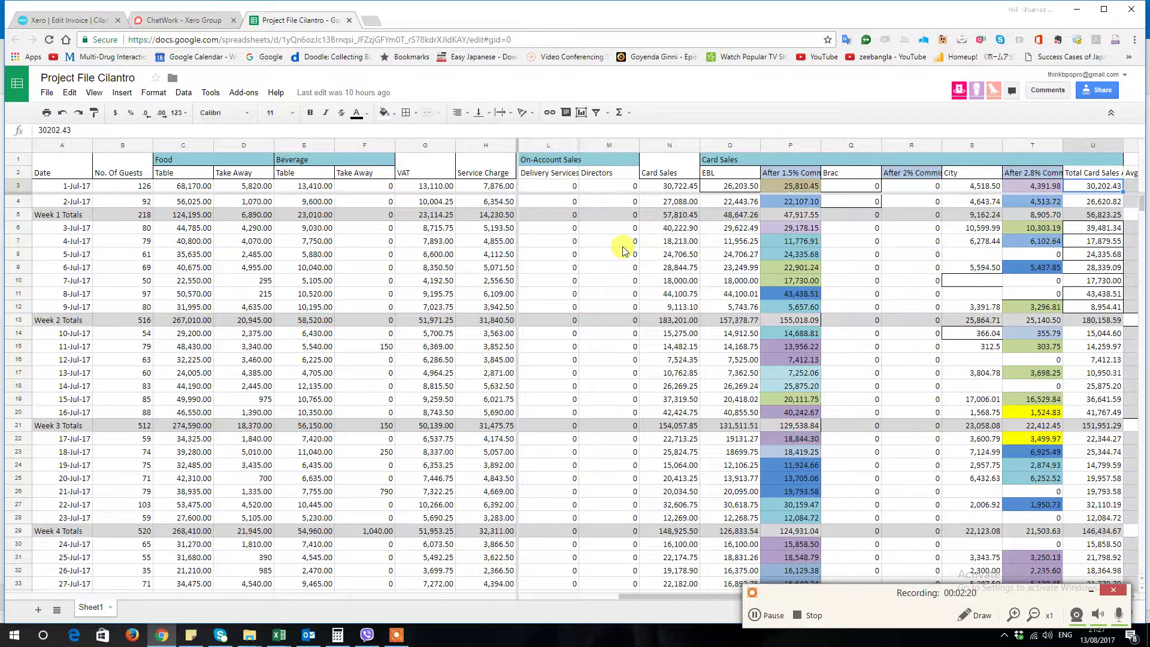
Go back along the 1-Jul-17 row to its date cell, reviewing the sales columns
{"action": "key", "text": "Right"}
{"action": "key", "text": "Left"}
{"action": "key", "text": "Left"}
{"action": "key", "text": "Left"}
{"action": "key", "text": "Left"}
{"action": "key", "text": "Left"}
{"action": "key", "text": "Left"}
{"action": "key", "text": "Left"}
{"action": "key", "text": "Left"}
{"action": "key", "text": "Left"}
{"action": "key", "text": "Left"}
{"action": "key", "text": "Left"}
{"action": "key", "text": "Left"}
{"action": "key", "text": "Left"}
{"action": "key", "text": "Left"}
{"action": "key", "text": "Left"}
{"action": "key", "text": "Left"}
{"action": "key", "text": "Left"}
{"action": "key", "text": "Left"}
{"action": "key", "text": "Left"}
{"action": "key", "text": "Left"}
{"action": "key", "text": "Left"}
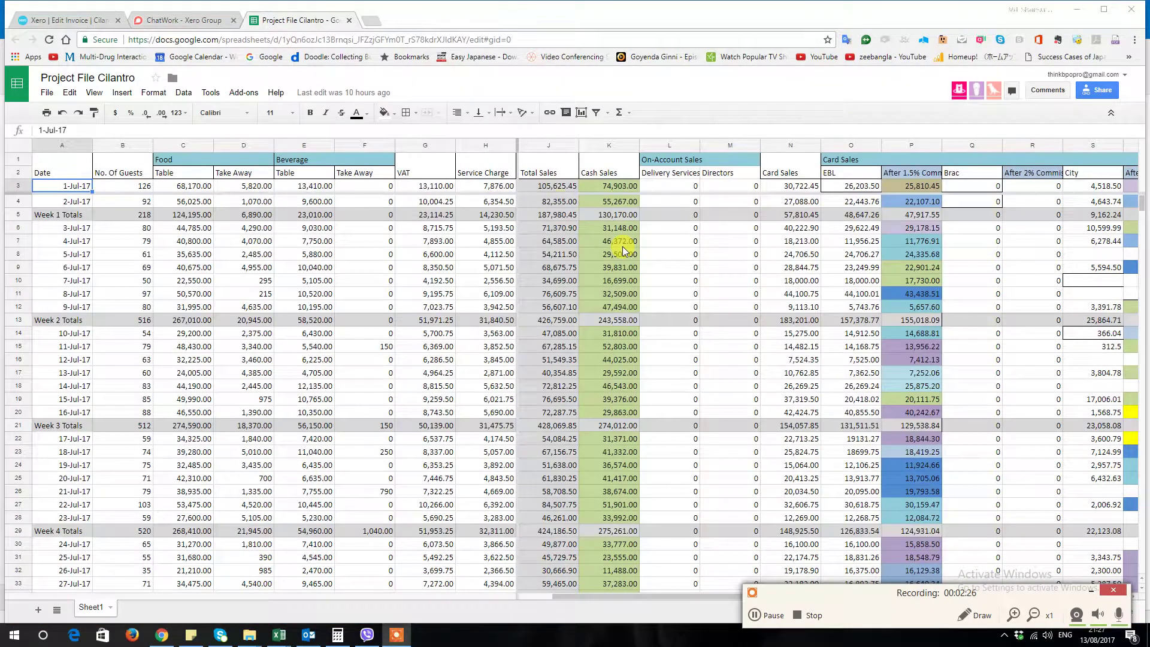
Return to Xero and open the organisation's General Settings
{"action": "key", "text": "ctrl+i"}
{"action": "left_click", "coordinate": [69, 20]}
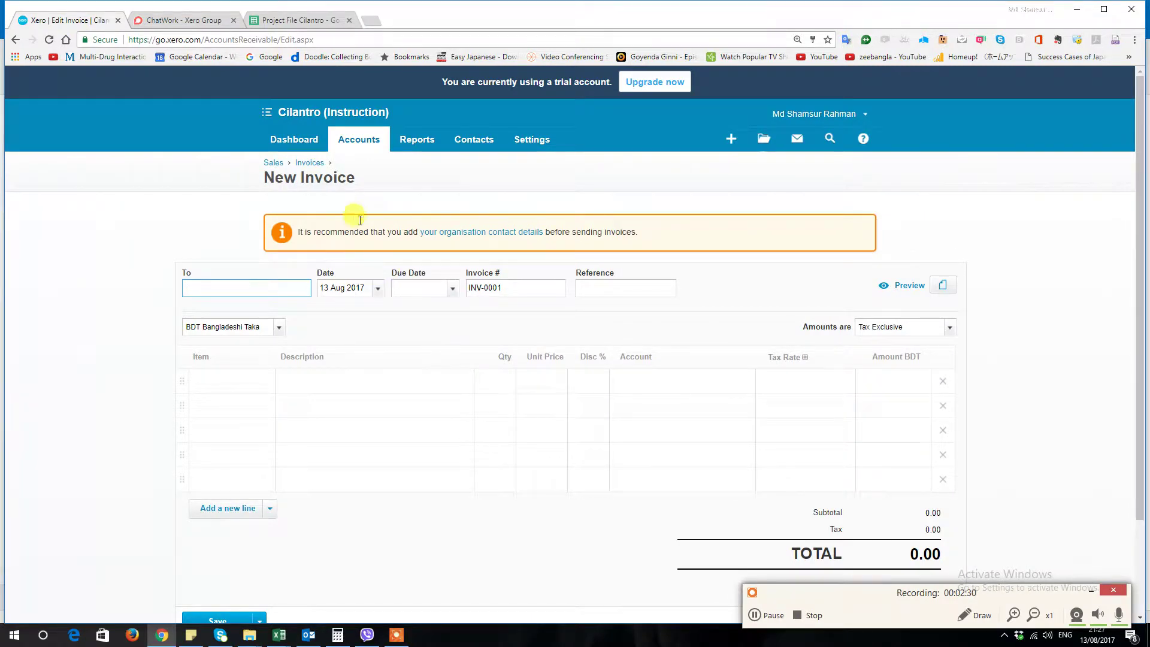
{"action": "left_click", "coordinate": [526, 144]}
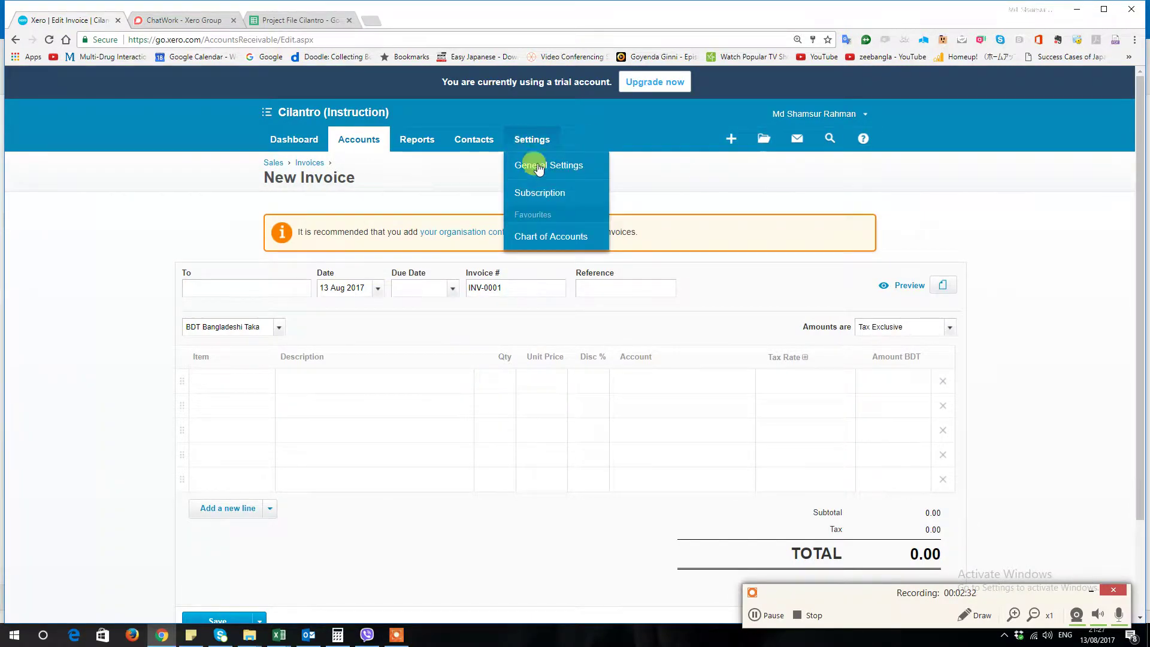
{"action": "left_click", "coordinate": [535, 163]}
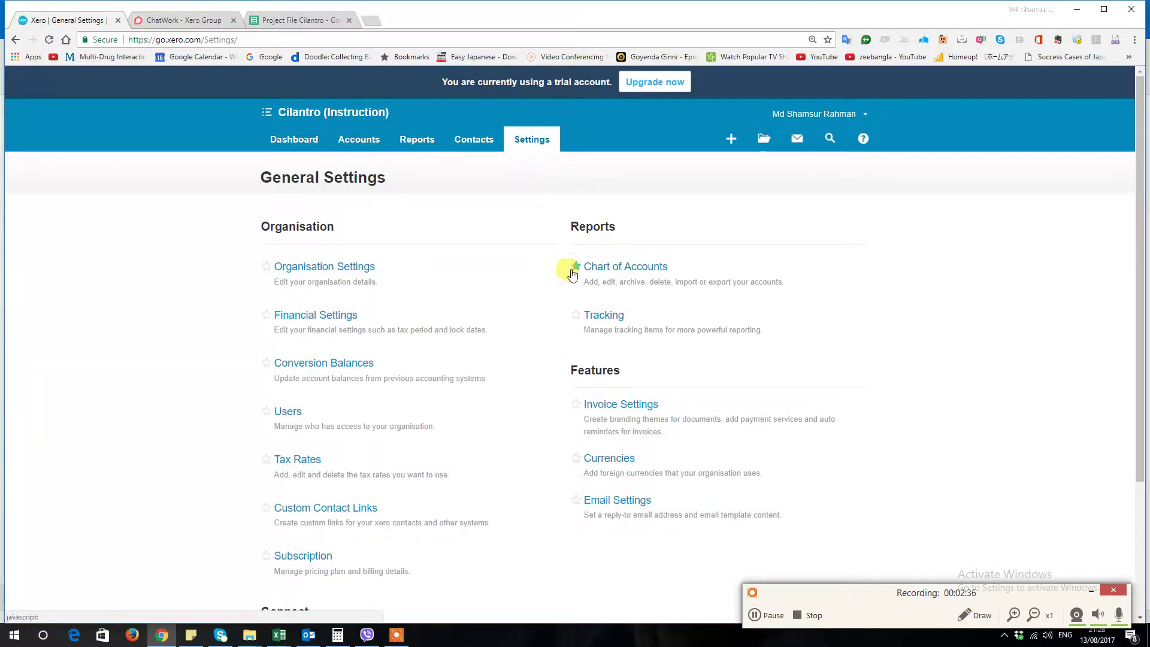
Open the Chart of Accounts and start adding a bank account
{"action": "left_click", "coordinate": [601, 269]}
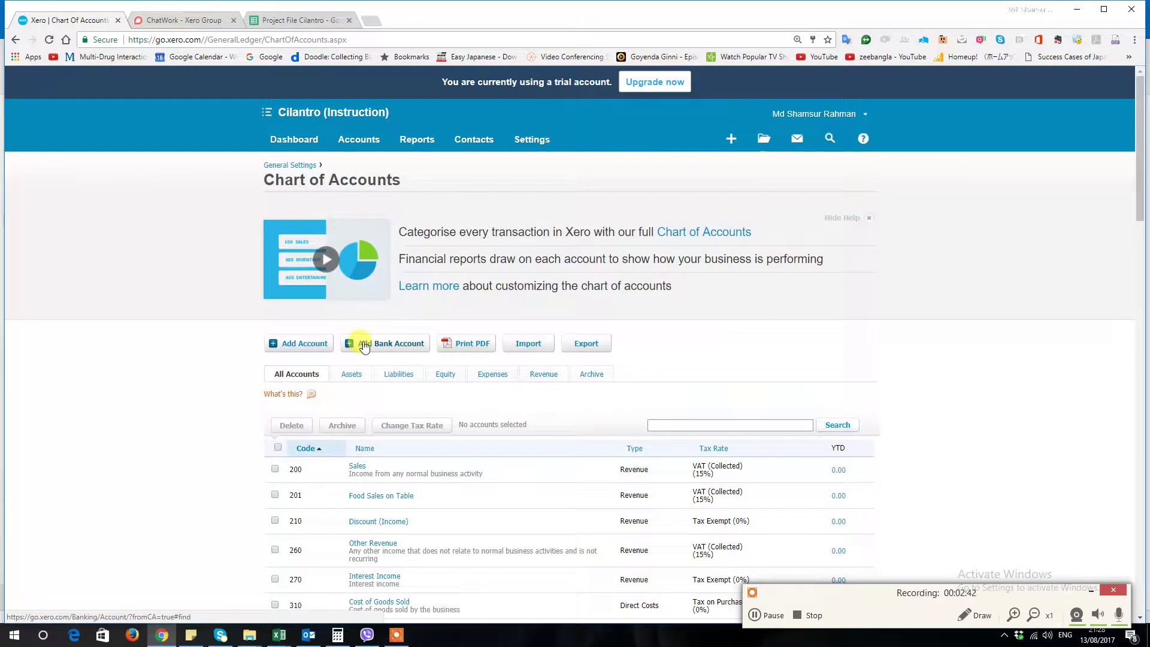
{"action": "left_click", "coordinate": [386, 351]}
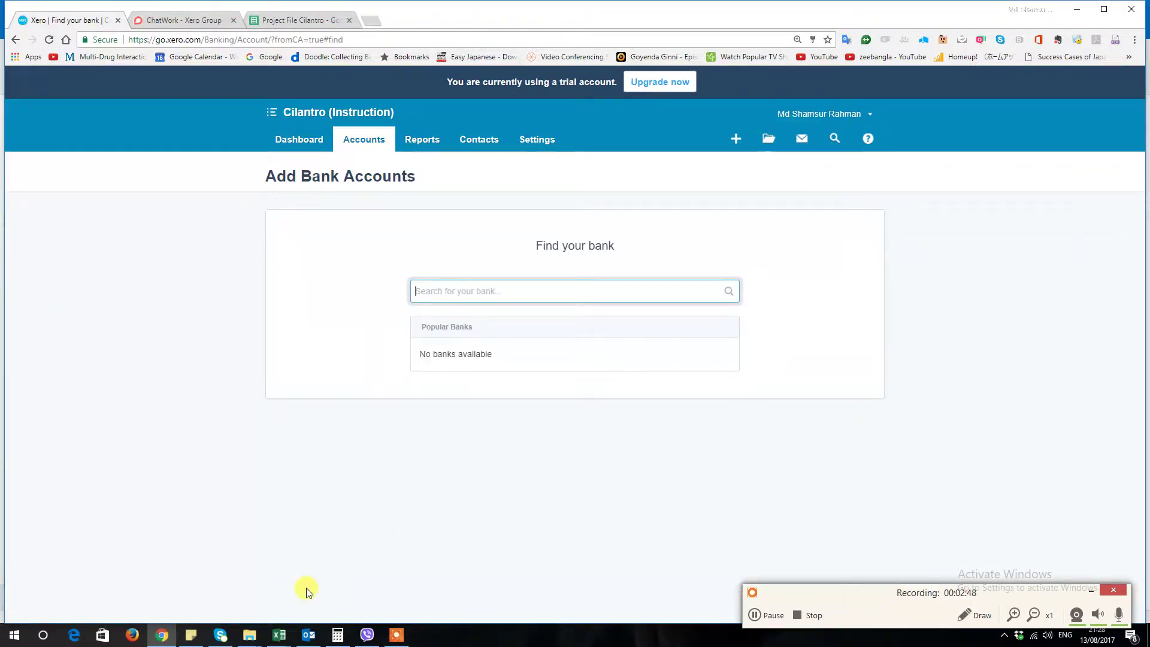
{"action": "left_click", "coordinate": [43, 636]}
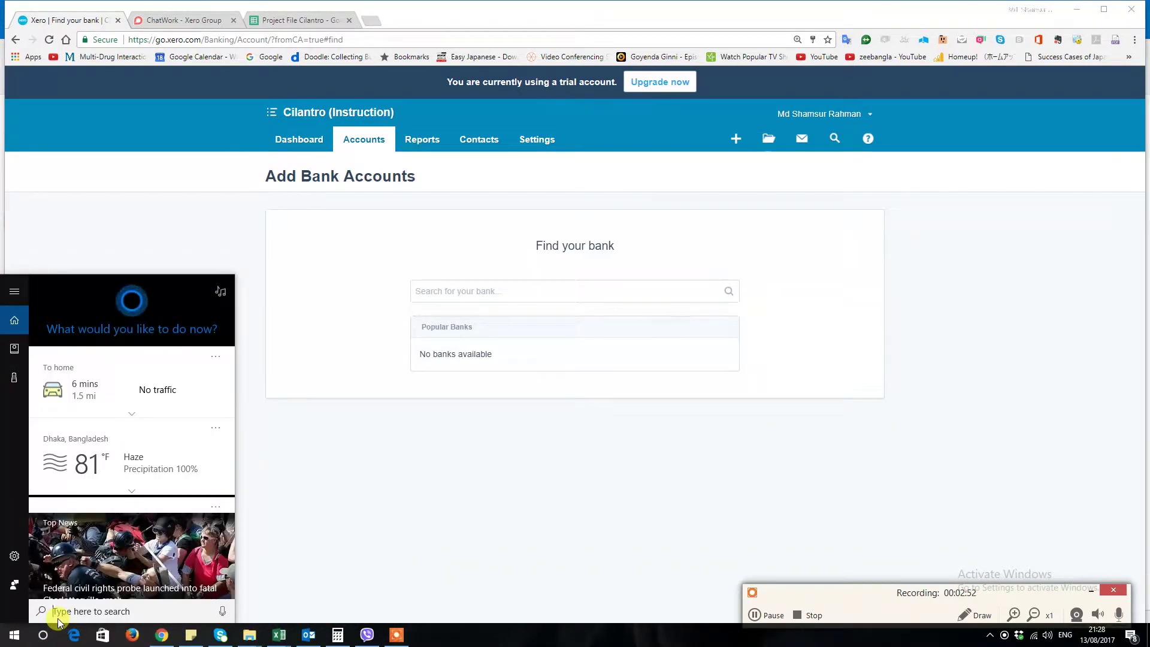
{"action": "type", "text": "word"}
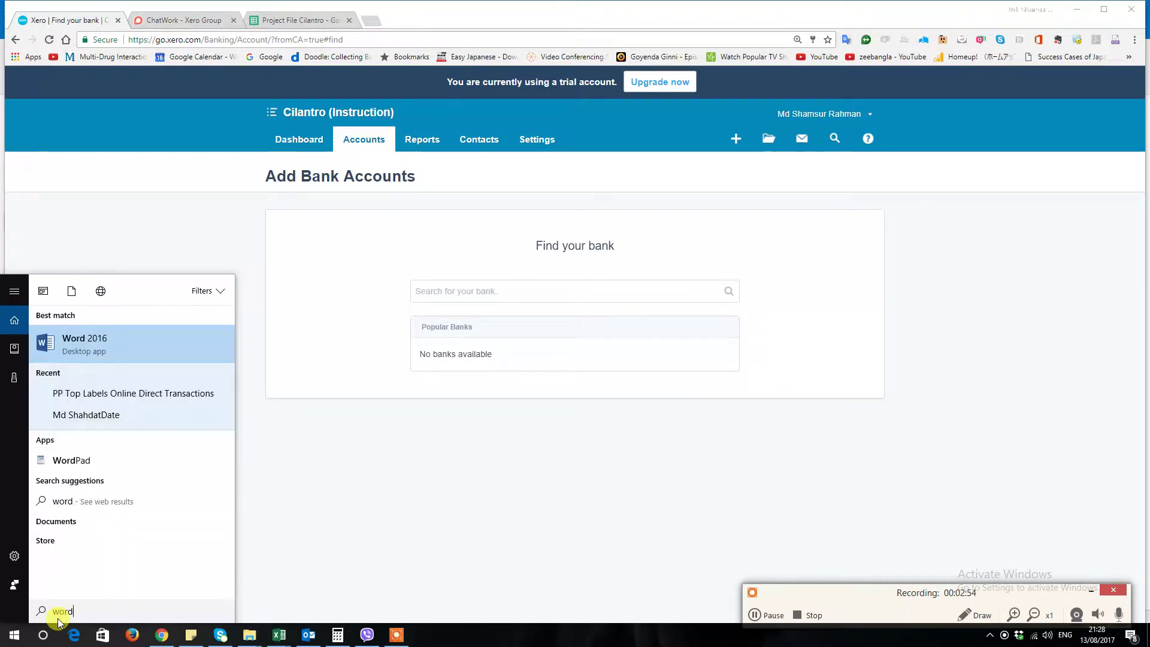
{"action": "left_click", "coordinate": [347, 520]}
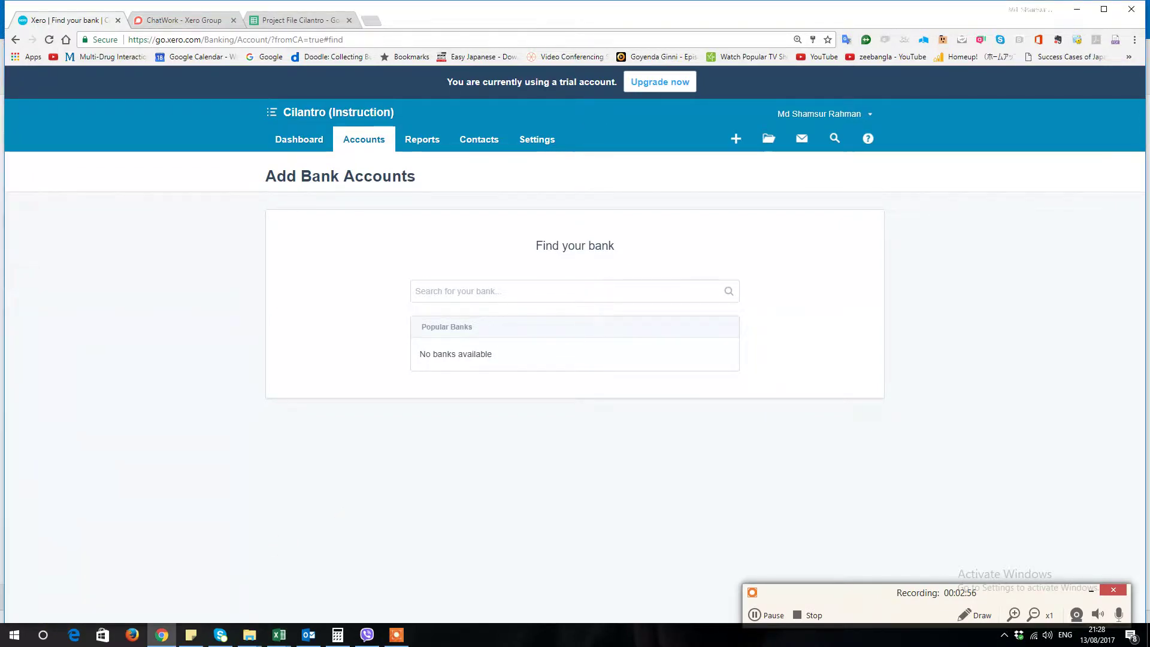
{"action": "left_click", "coordinate": [372, 20]}
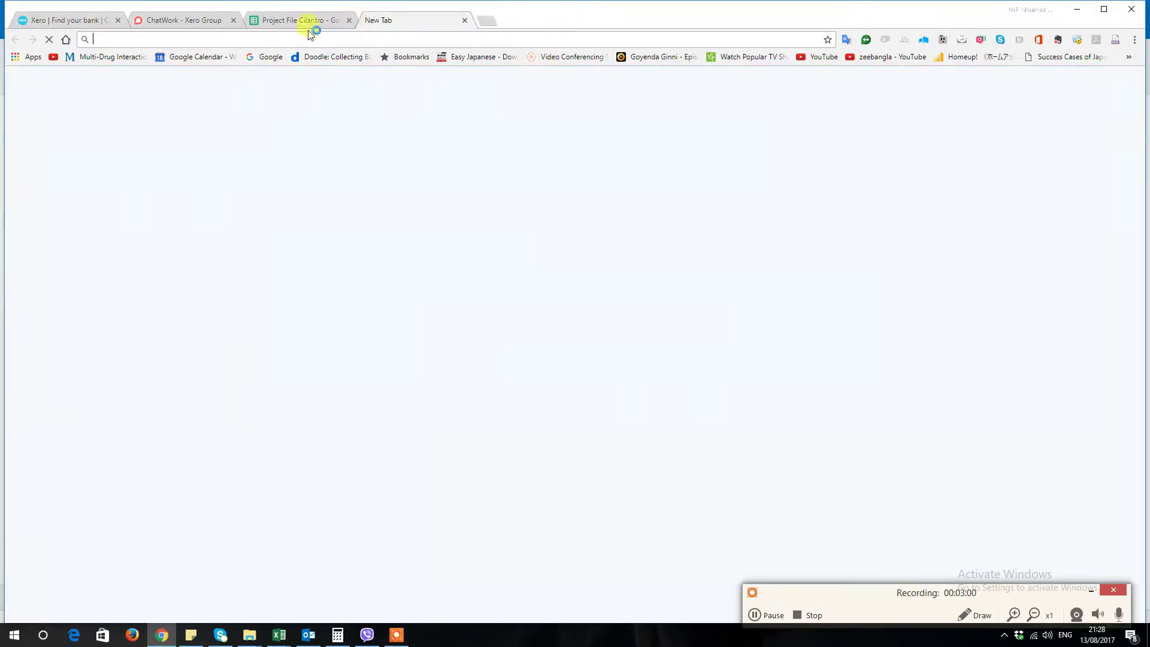
Switch to the Project File Cilantro spreadsheet and create a new blank Google Docs document from it
{"action": "left_click", "coordinate": [279, 24]}
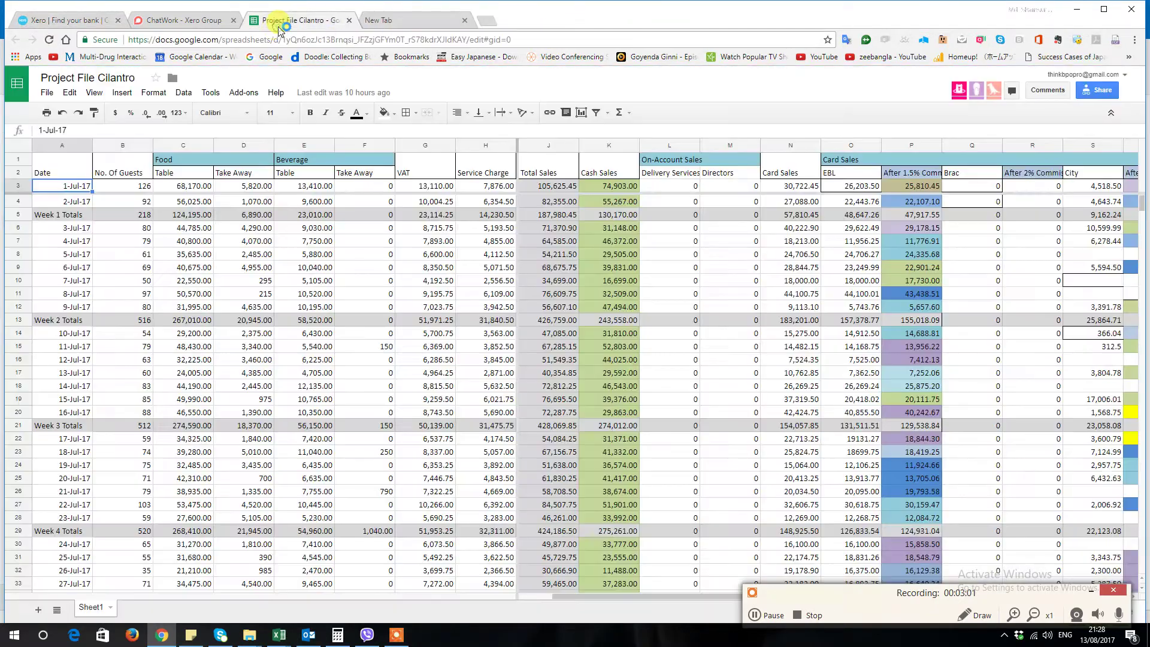
{"action": "left_click", "coordinate": [47, 94]}
{"action": "mouse_move", "coordinate": [66, 137]}
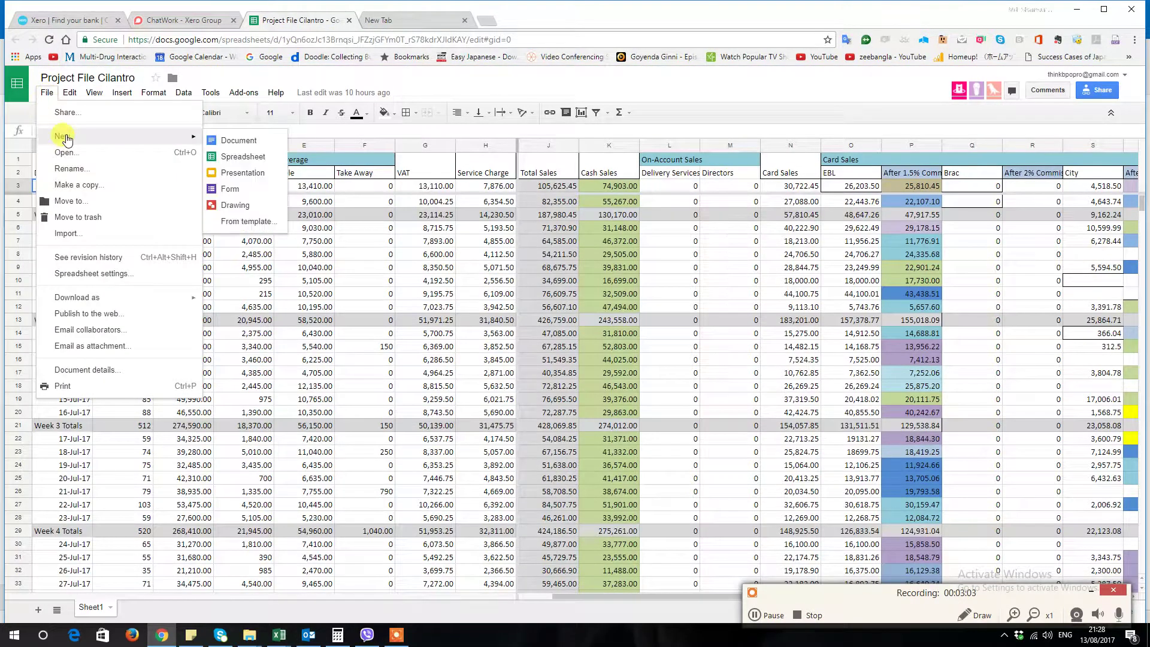
{"action": "left_click", "coordinate": [237, 136]}
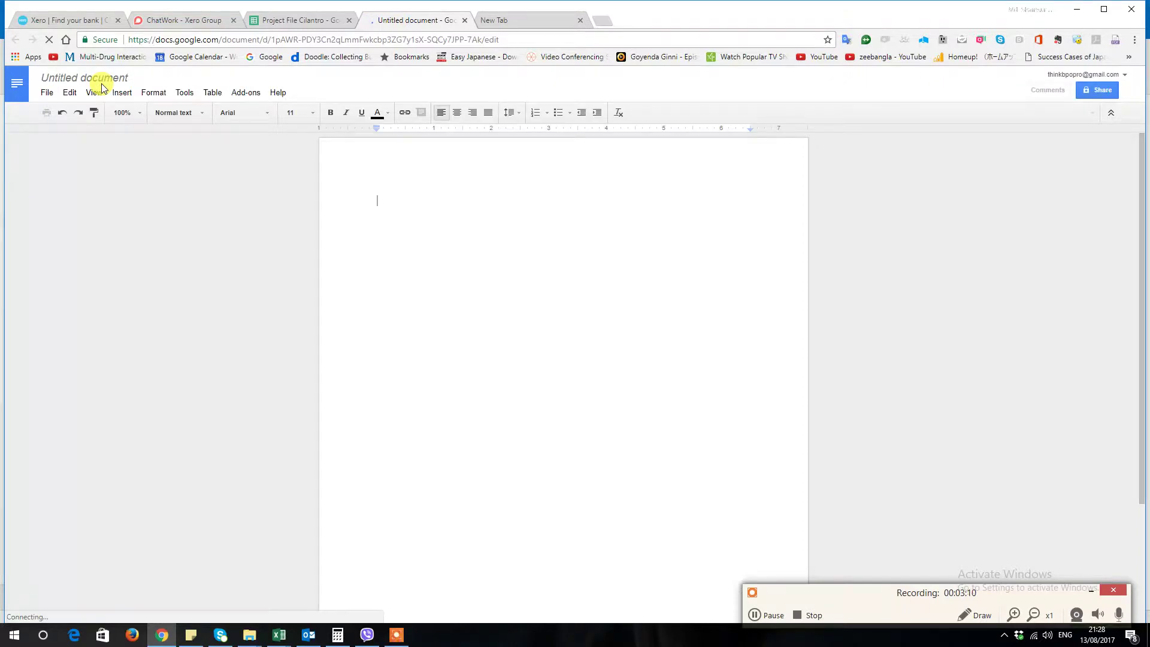
Name the new document "List of Bank Accounts for Training Project"
{"action": "left_click", "coordinate": [108, 80]}
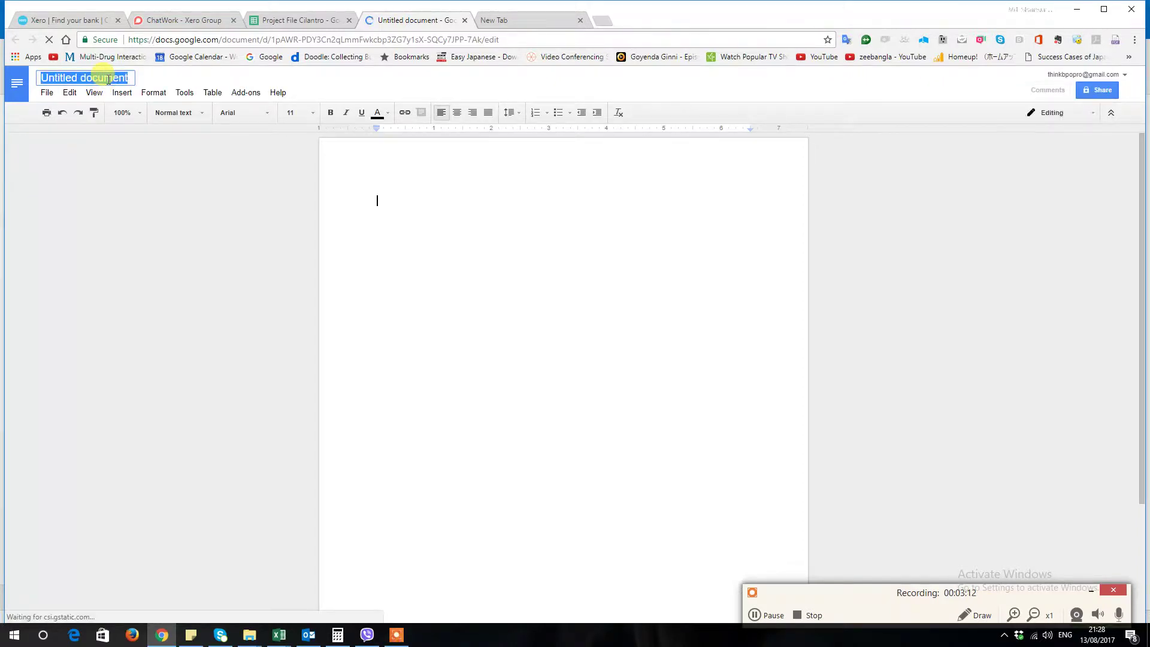
{"action": "type", "text": "List of Bank Accounts for C"}
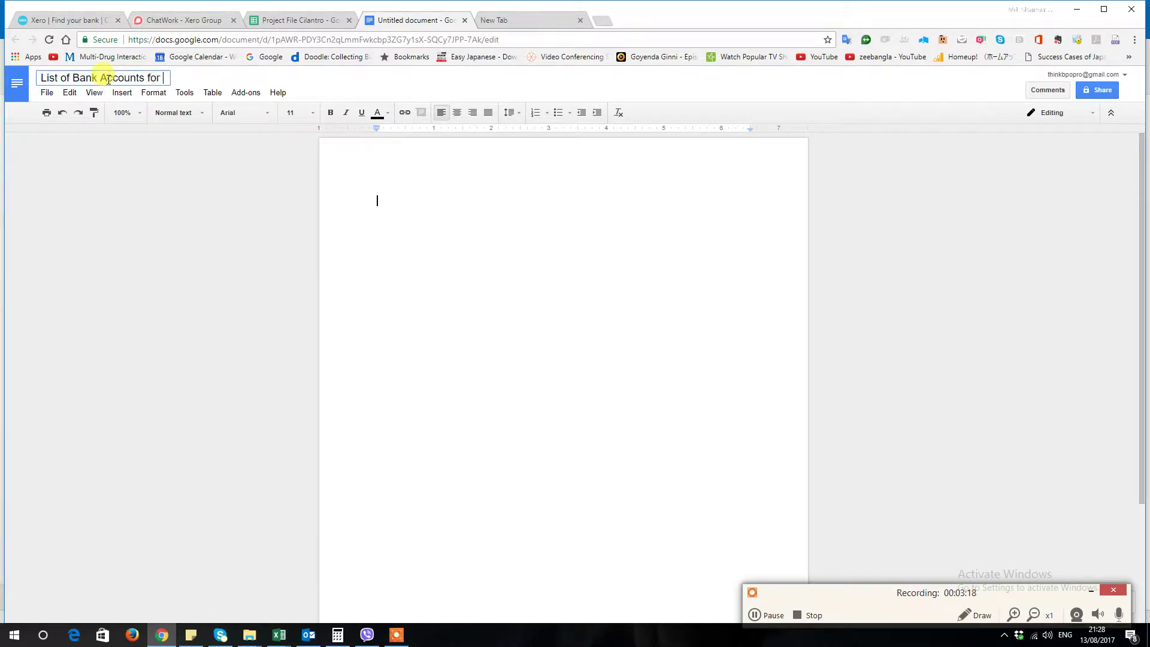
{"action": "key", "text": "BackSpace"}
{"action": "type", "text": "Trinidad"}
{"action": "key", "text": "BackSpace"}
{"action": "key", "text": "BackSpace"}
{"action": "key", "text": "BackSpace"}
{"action": "key", "text": "BackSpace"}
{"action": "key", "text": "BackSpace"}
{"action": "key", "text": "BackSpace"}
{"action": "type", "text": "aining Projecty"}
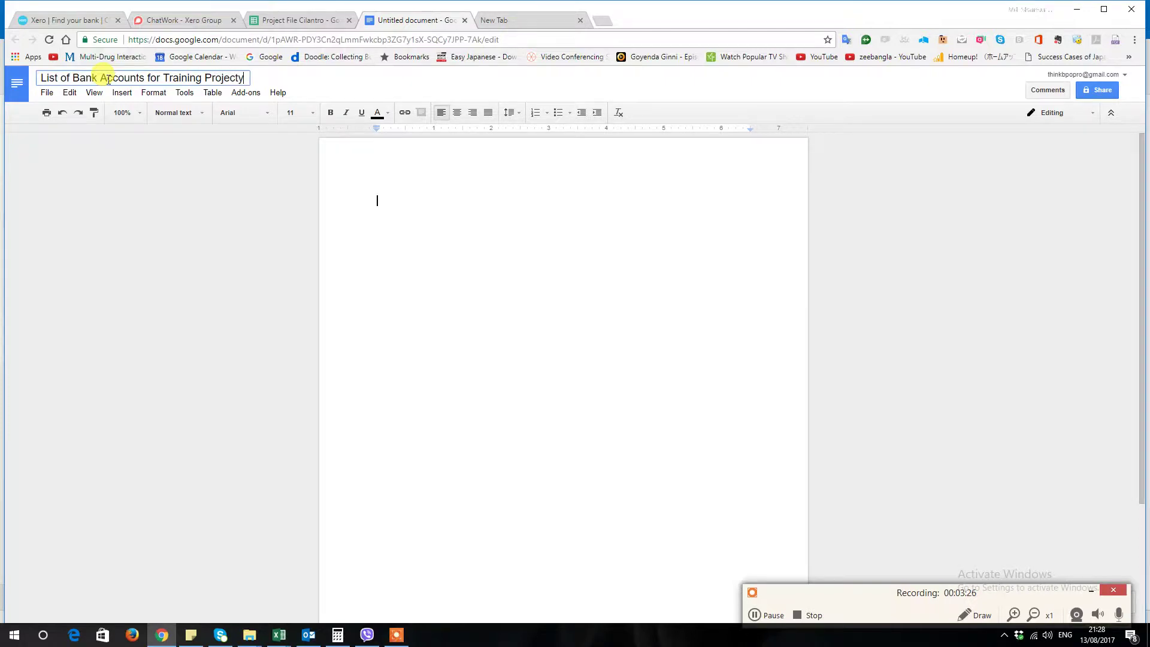
{"action": "key", "text": "BackSpace"}
Start a numbered list in the document body and set its font to Verdana at size 10
{"action": "left_click", "coordinate": [397, 216]}
{"action": "type", "text": "1."}
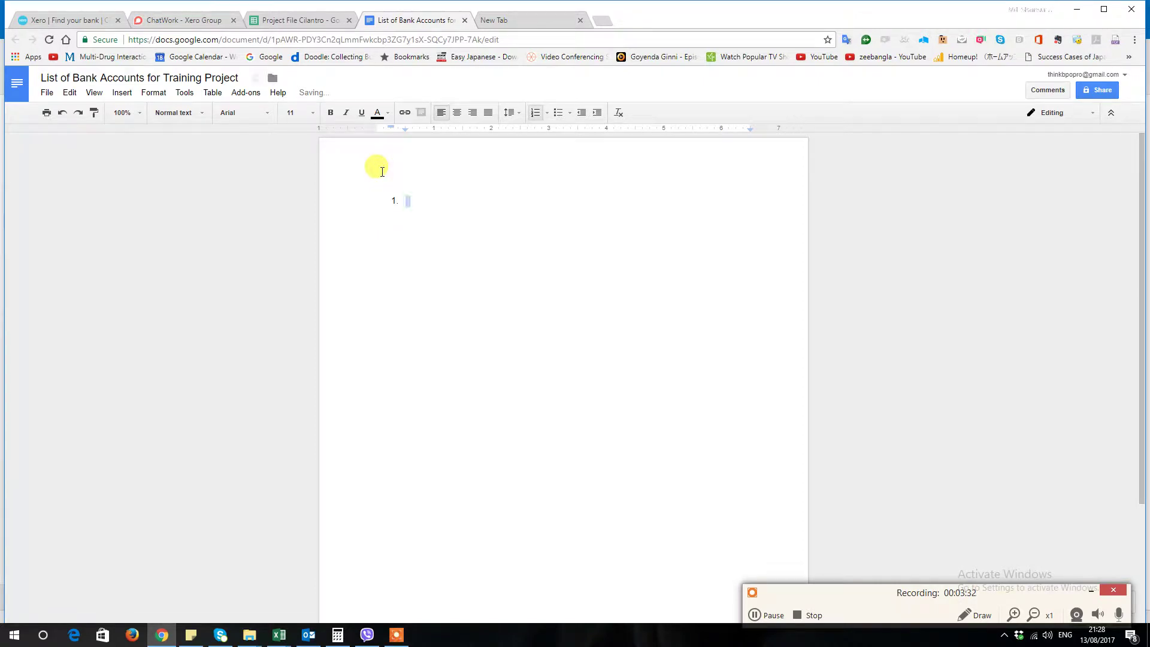
{"action": "key", "text": "ctrl+a"}
{"action": "left_click", "coordinate": [271, 118]}
{"action": "left_click", "coordinate": [275, 128]}
{"action": "left_click", "coordinate": [312, 112]}
{"action": "left_click", "coordinate": [295, 164]}
Enter EBL, Cash in Hand and Undeposited Sales as the three items of the numbered list
{"action": "type", "text": "EBL"}
{"action": "key", "text": "Return"}
{"action": "type", "text": "Cas"}
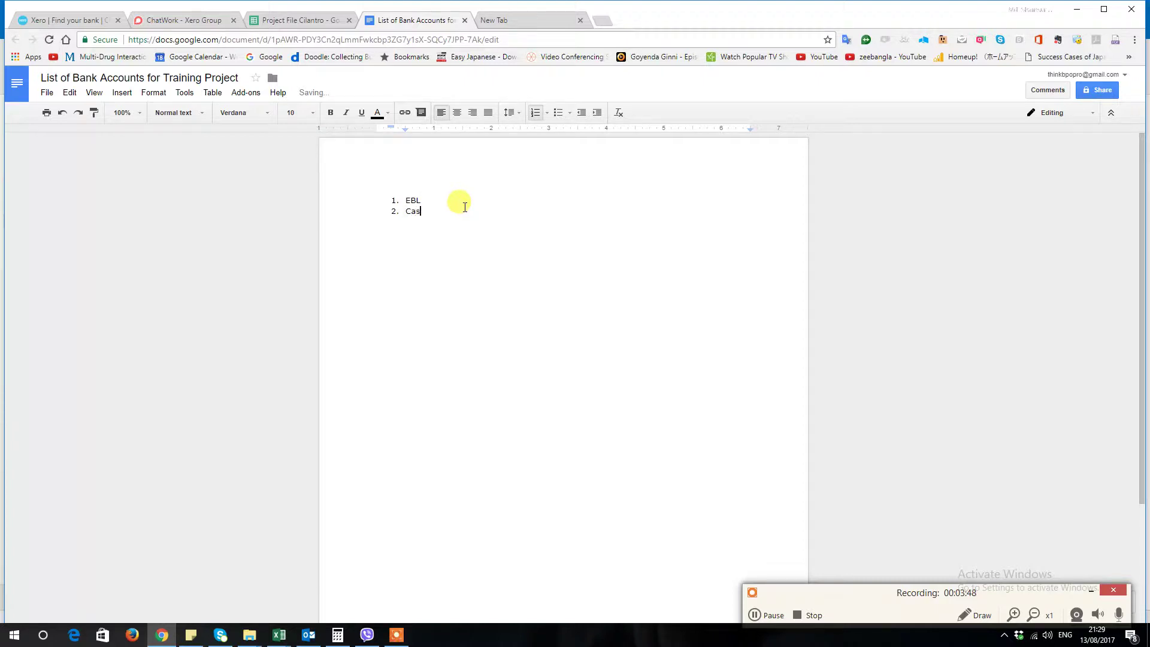
{"action": "type", "text": "h in Hand"}
{"action": "key", "text": "Return"}
{"action": "type", "text": "Undeposited Sales"}
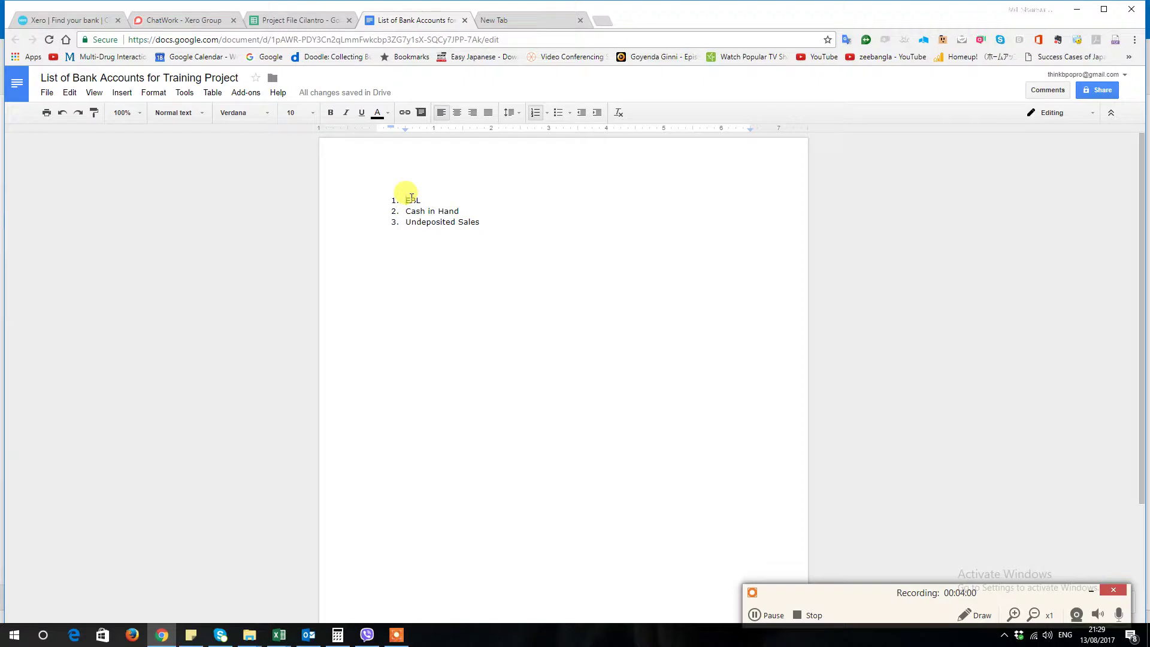
Insert an unnumbered heading "List of Bank Accounts" above the numbered list
{"action": "left_click", "coordinate": [412, 198]}
{"action": "key", "text": "Return"}
{"action": "key", "text": "Return"}
{"action": "key", "text": "Up"}
{"action": "key", "text": "BackSpace"}
{"action": "key", "text": "BackSpace"}
{"action": "key", "text": "Return"}
{"action": "key", "text": "Up"}
{"action": "type", "text": "List "}
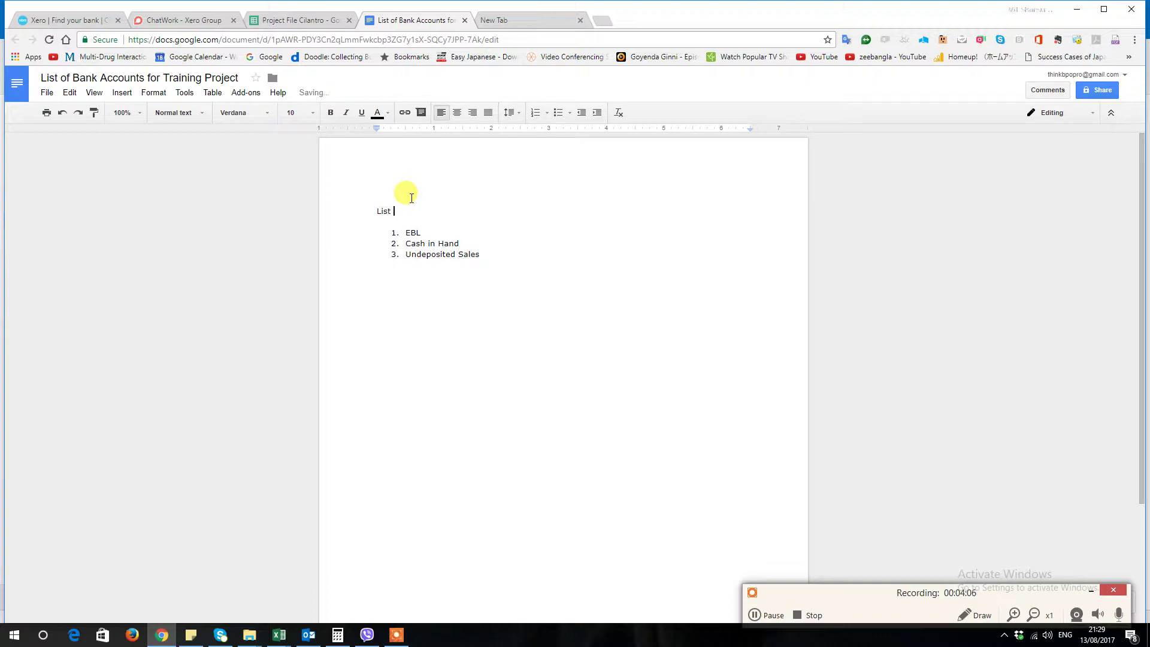
{"action": "type", "text": "of Bank Accounts"}
Below the list, begin a plain paragraph reading "You need to receive all the payments for the invoices that you created on same"
{"action": "left_click", "coordinate": [539, 264]}
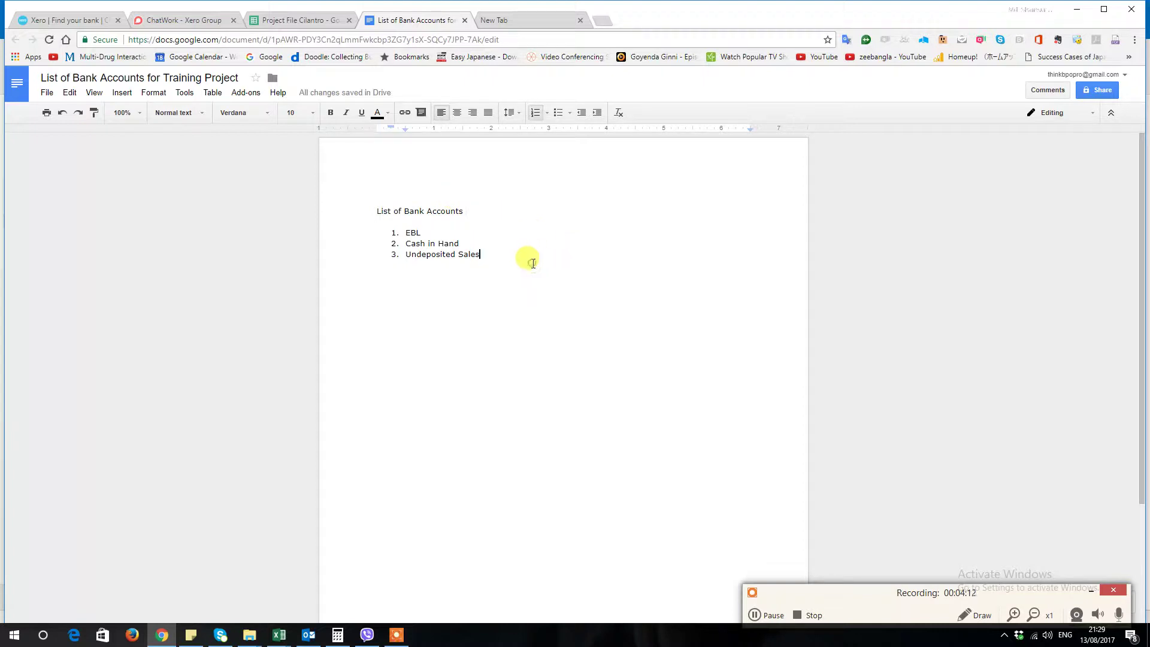
{"action": "key", "text": "Return"}
{"action": "key", "text": "Return"}
{"action": "key", "text": "Return"}
{"action": "key", "text": "Return"}
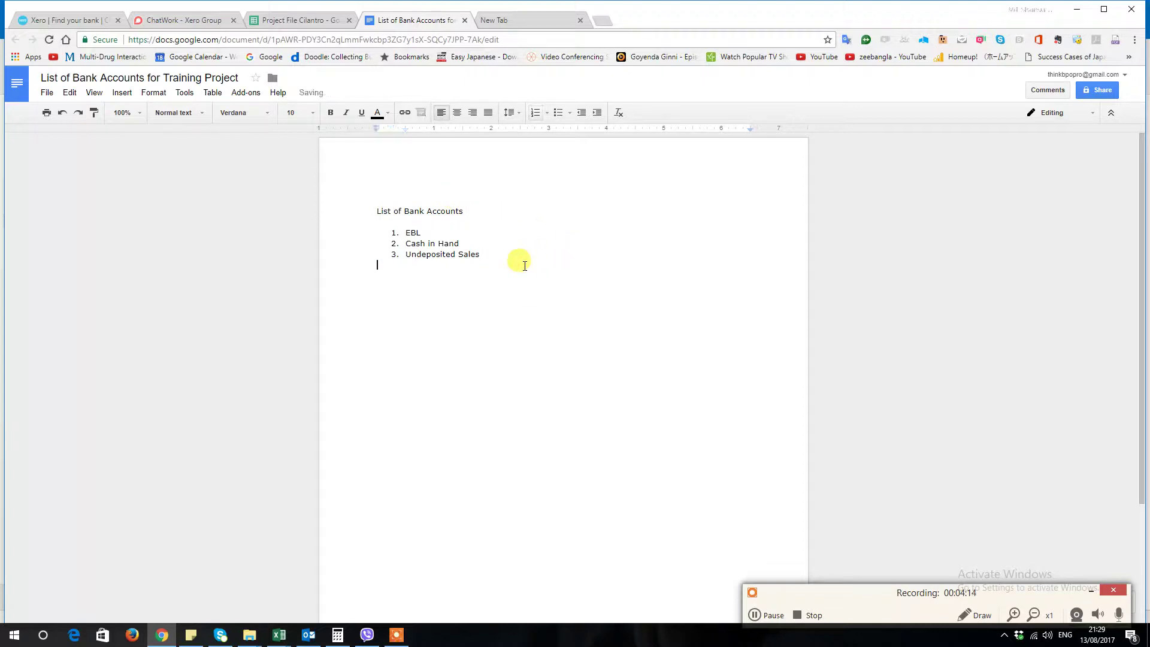
{"action": "type", "text": "You need to receive all the payments t"}
{"action": "key", "text": "BackSpace"}
{"action": "type", "text": "for "}
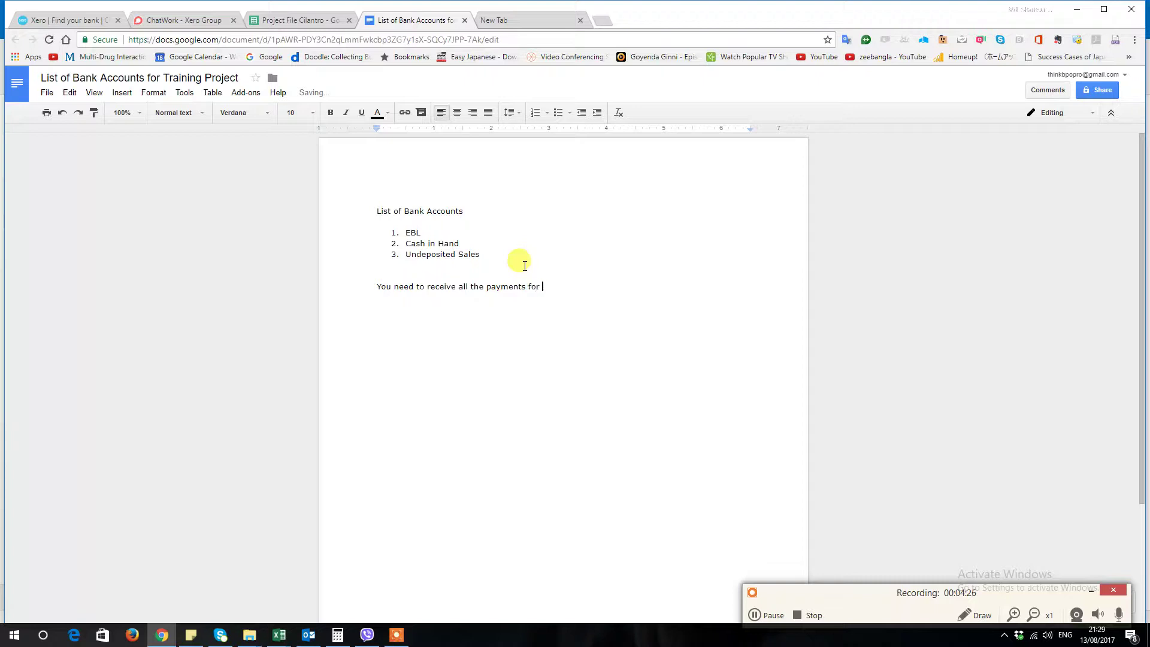
{"action": "type", "text": "the invoices that you created on same "}
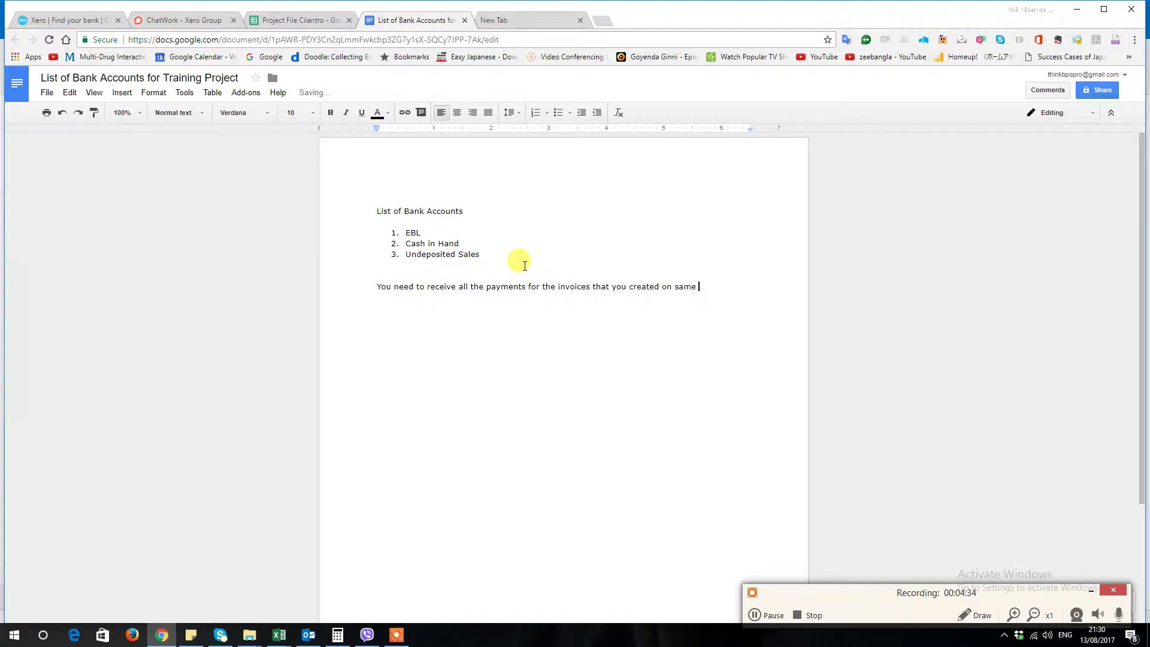
Continue the payment note with "day to the undeposited sales bank account"
{"action": "type", "text": "dat"}
{"action": "key", "text": "BackSpace"}
{"action": "key", "text": "BackSpace"}
{"action": "key", "text": "BackSpace"}
{"action": "key", "text": "BackSpace"}
{"action": "key", "text": "BackSpace"}
{"action": "type", "text": "day to the undeposited sale"}
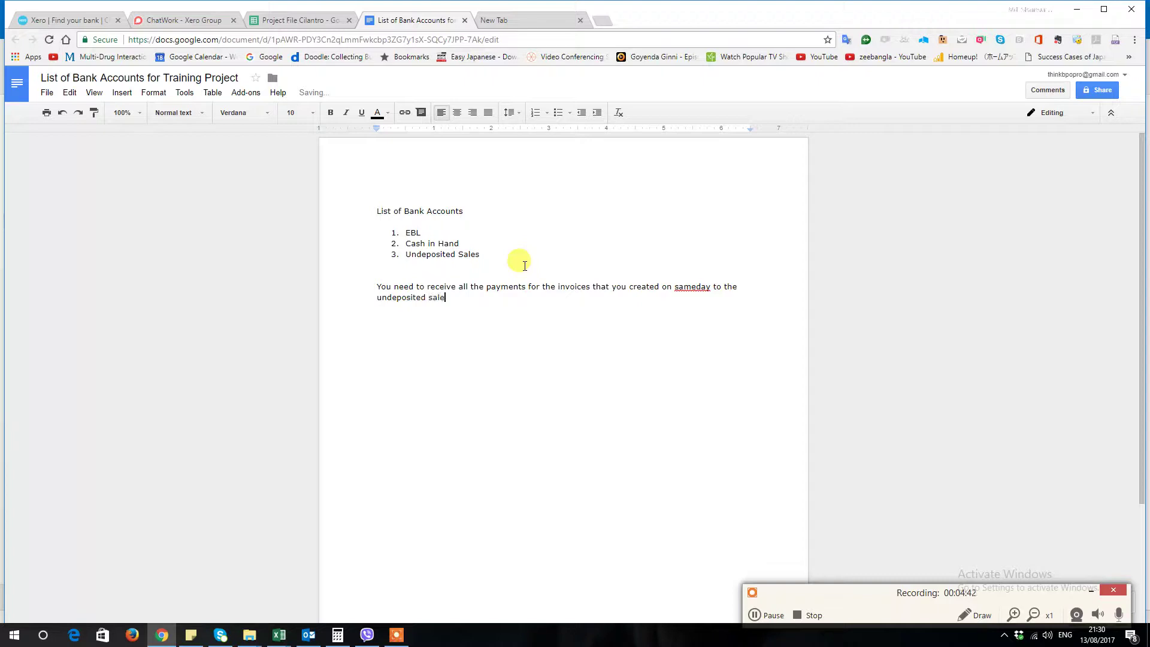
{"action": "type", "text": "s bank accpunt"}
{"action": "key", "text": "BackSpace"}
{"action": "key", "text": "BackSpace"}
{"action": "key", "text": "BackSpace"}
{"action": "key", "text": "BackSpace"}
{"action": "type", "text": "ount"}
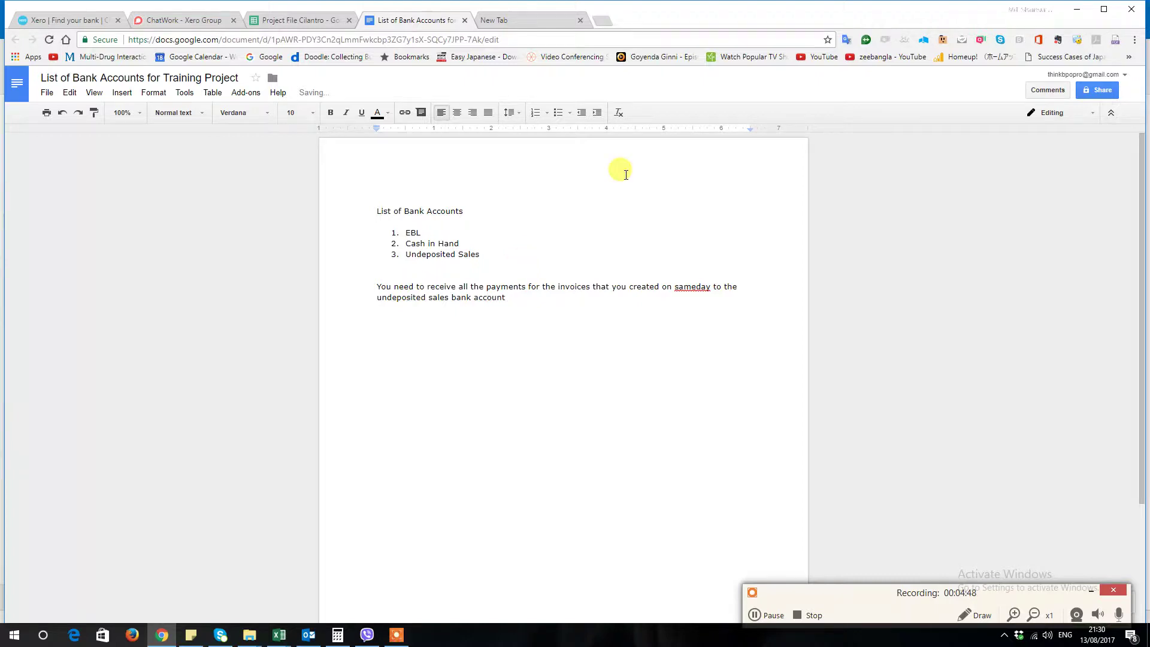
Correct "sameday" to "same day" and end the payment note with a full stop and a blank line
{"action": "right_click", "coordinate": [690, 289]}
{"action": "left_click", "coordinate": [725, 315]}
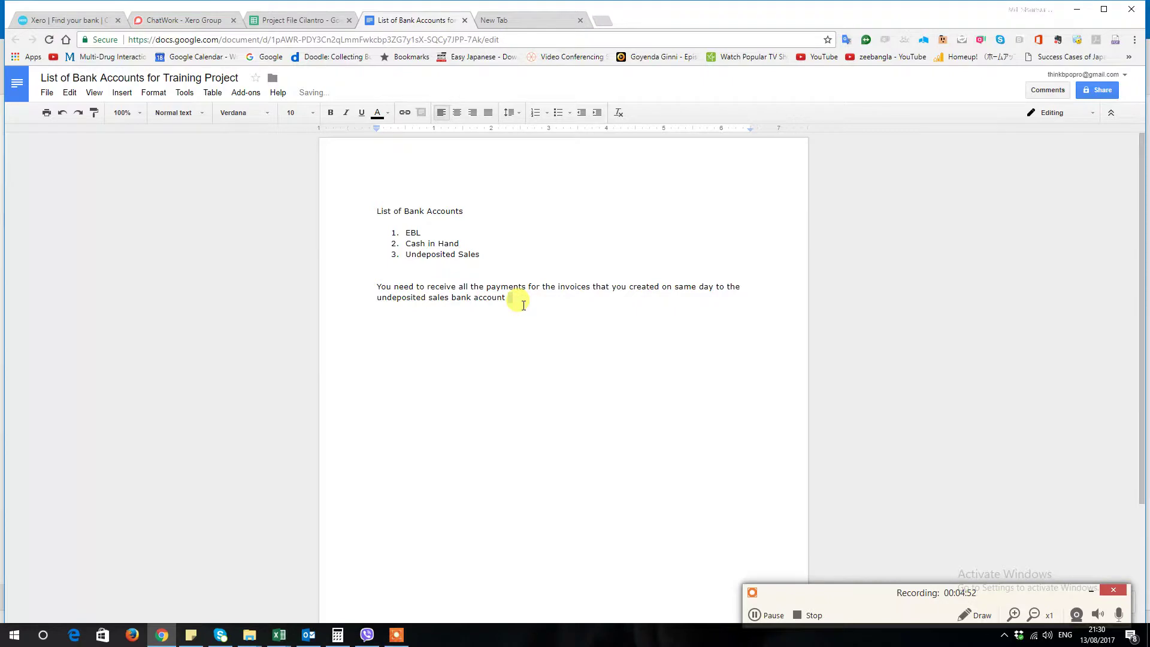
{"action": "type", "text": "."}
{"action": "key", "text": "Return"}
{"action": "key", "text": "Return"}
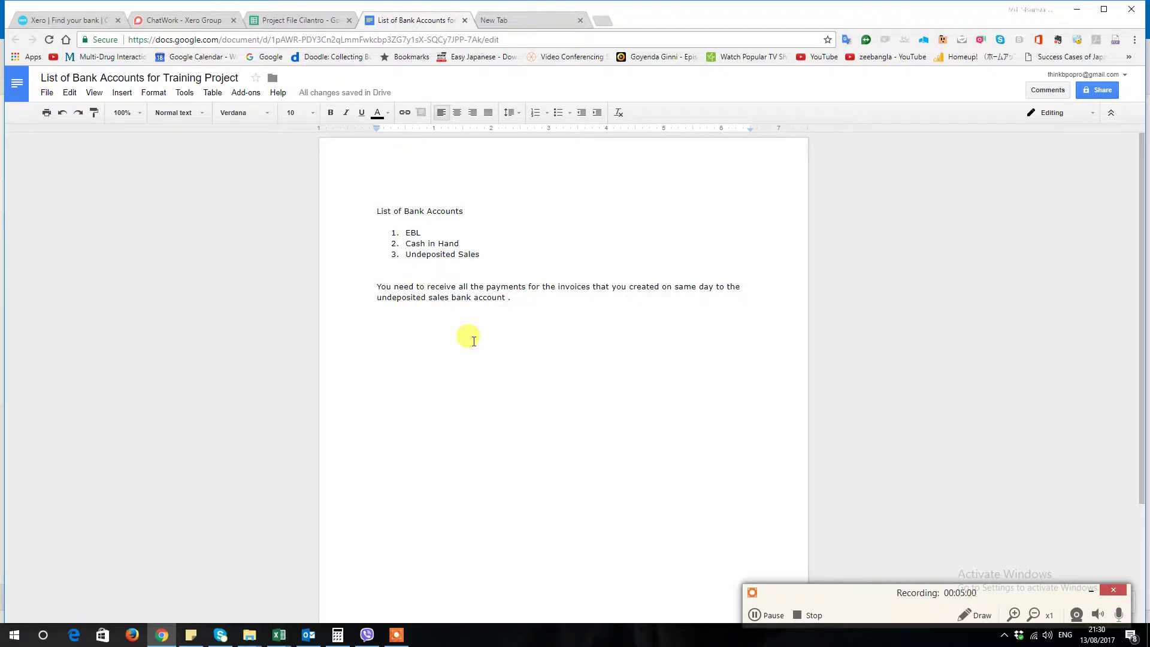
Add the bold heading "Task 2" on the line above "List of Bank Accounts"
{"action": "left_click", "coordinate": [378, 194]}
{"action": "type", "text": "Task 2"}
{"action": "left_click_drag", "start_coordinate": [407, 200], "coordinate": [368, 200]}
{"action": "key", "text": "ctrl+b"}
Below the payment note, add the heading "Task 3" with a bullet point beginning "Transfer the breakdowns"
{"action": "left_click", "coordinate": [517, 328]}
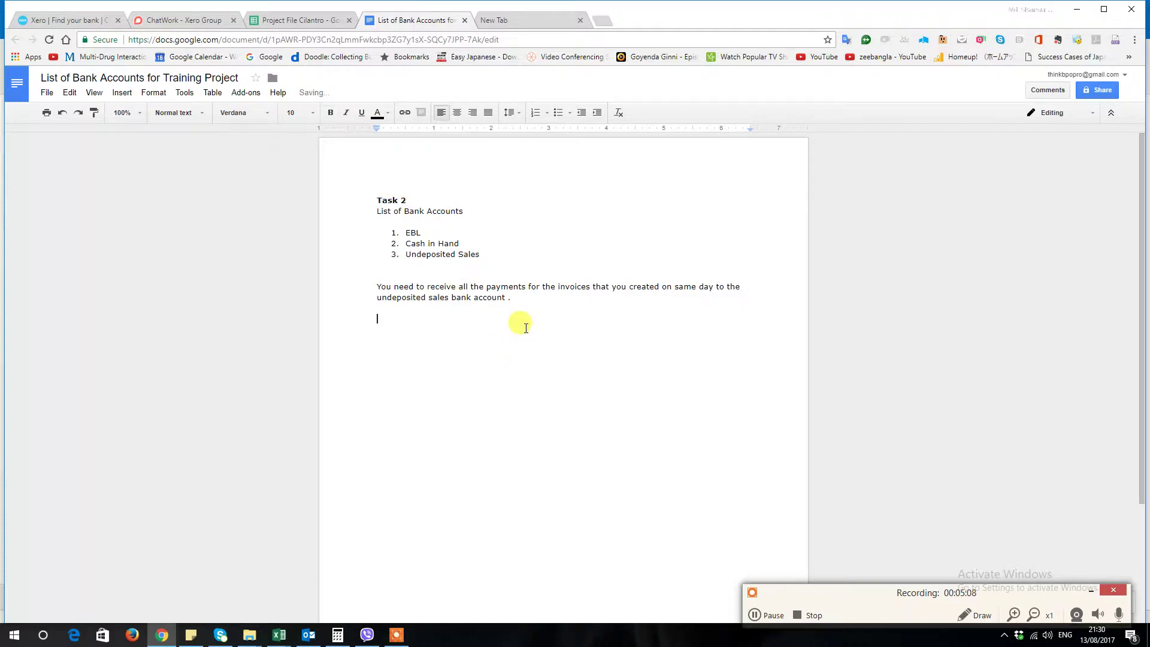
{"action": "type", "text": "Task 3"}
{"action": "key", "text": "Return"}
{"action": "key", "text": "Return"}
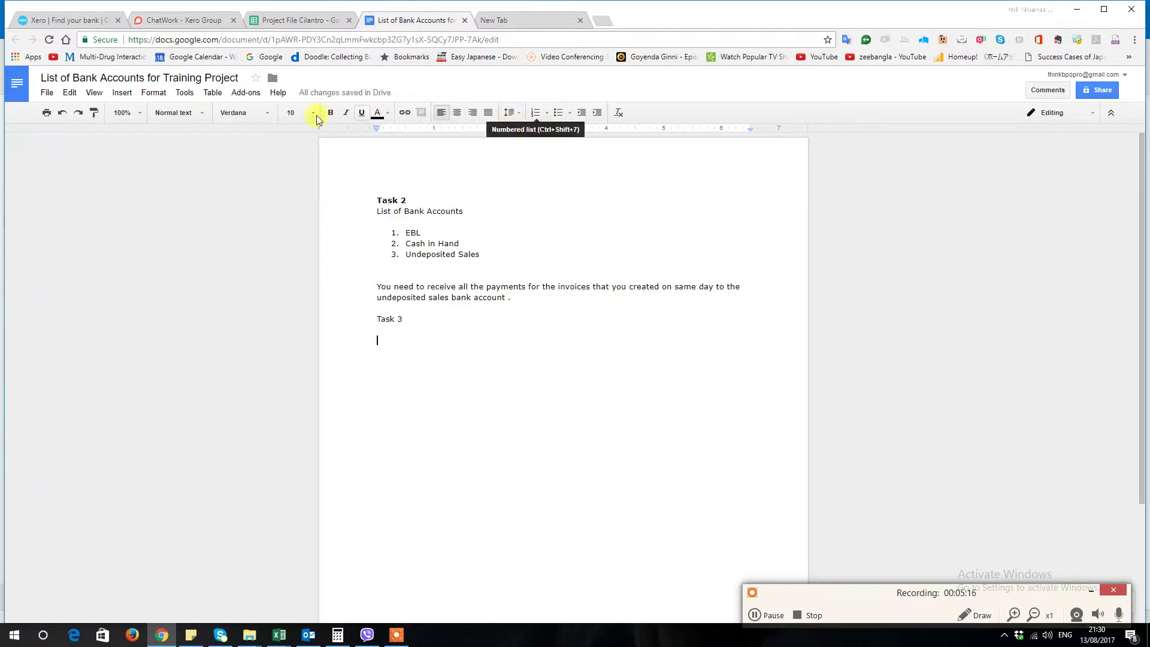
{"action": "left_click", "coordinate": [554, 114]}
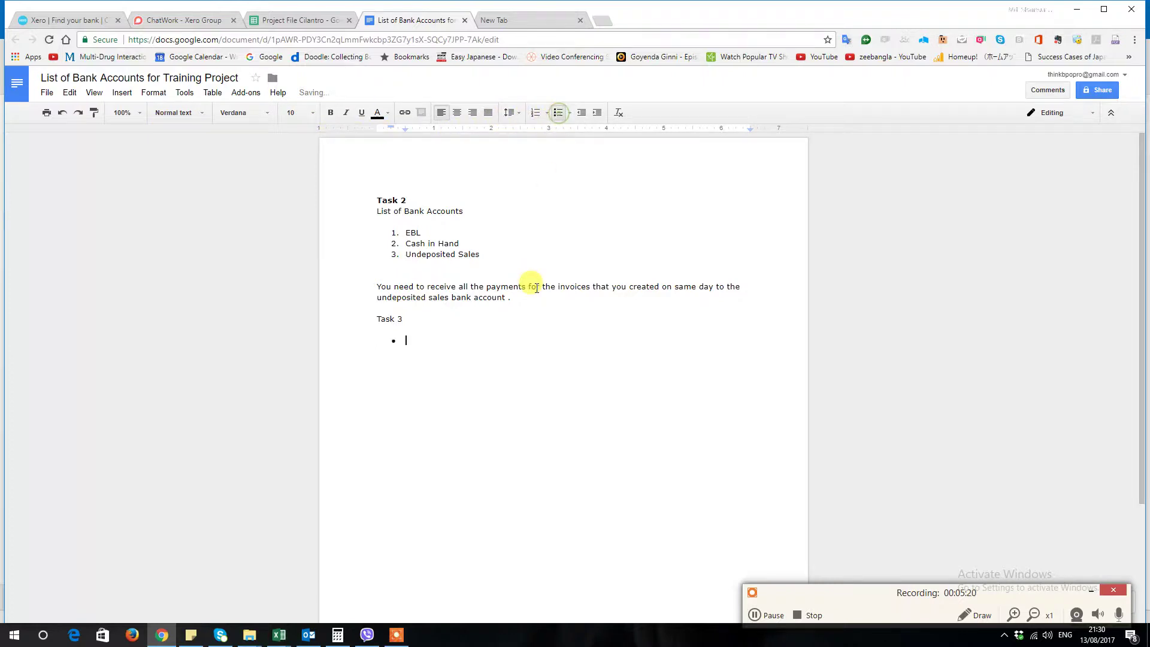
{"action": "type", "text": "Transfer the breakdowns"}
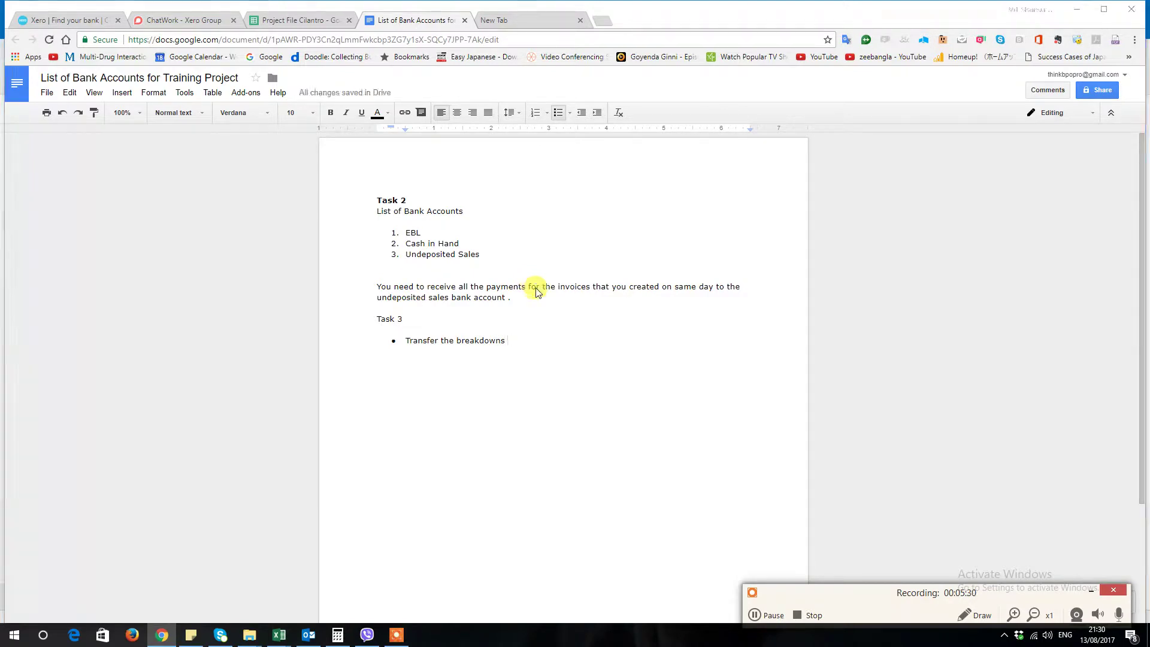
Return to the Project File Cilantro spreadsheet and review the 1-Jul-17 row through to the total and cash sales
{"action": "left_click", "coordinate": [273, 19]}
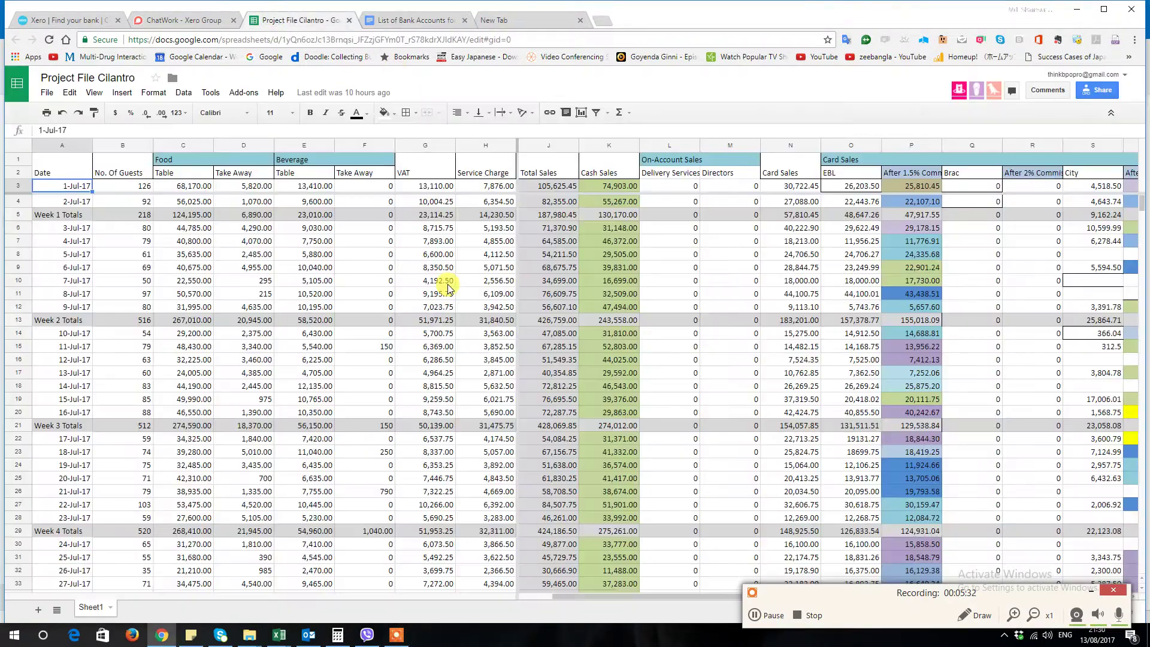
{"action": "key", "text": "Right"}
{"action": "key", "text": "Right"}
{"action": "key", "text": "Right"}
{"action": "key", "text": "Right"}
{"action": "key", "text": "Right"}
{"action": "key", "text": "Right"}
{"action": "key", "text": "Right"}
{"action": "key", "text": "Right"}
{"action": "key", "text": "Right"}
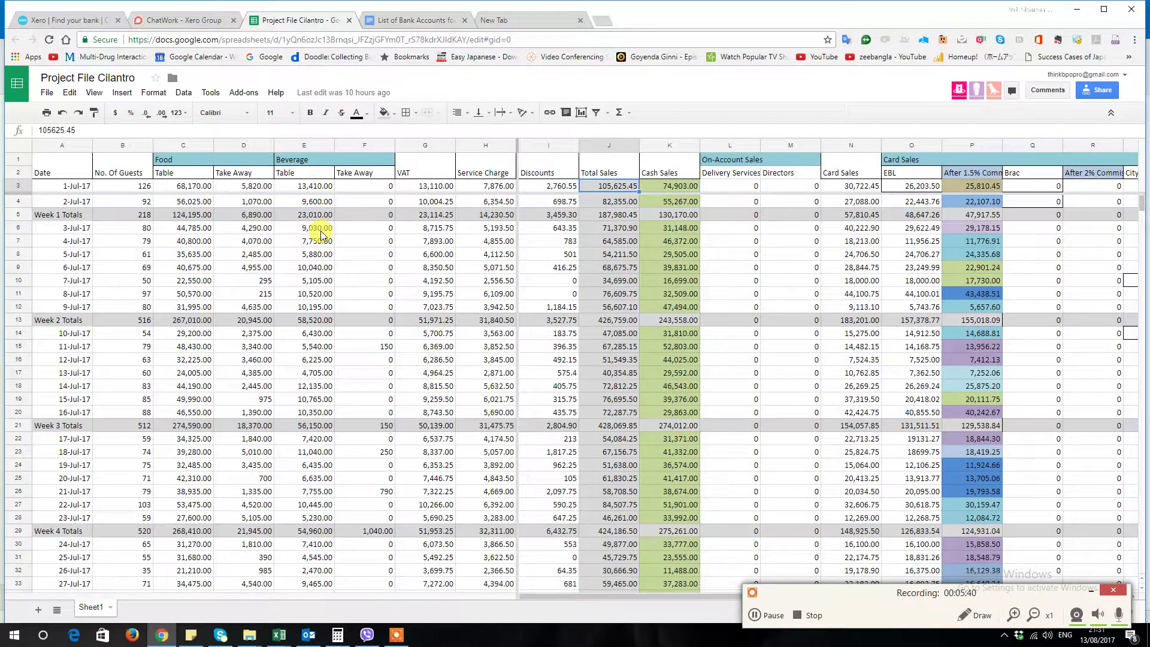
{"action": "key", "text": "Right"}
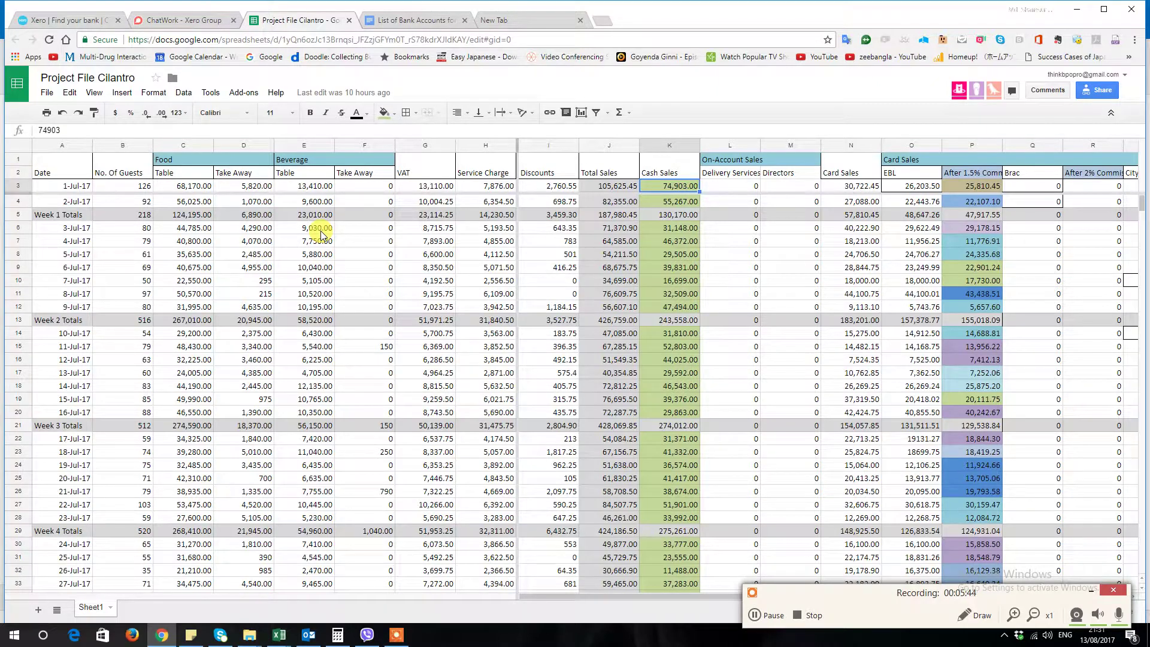
Compare the total and EBL card sales for 1-Jul-17 with the EBL amount after the 1.5% commission
{"action": "key", "text": "Right"}
{"action": "key", "text": "Right"}
{"action": "key", "text": "Right"}
{"action": "key", "text": "Right"}
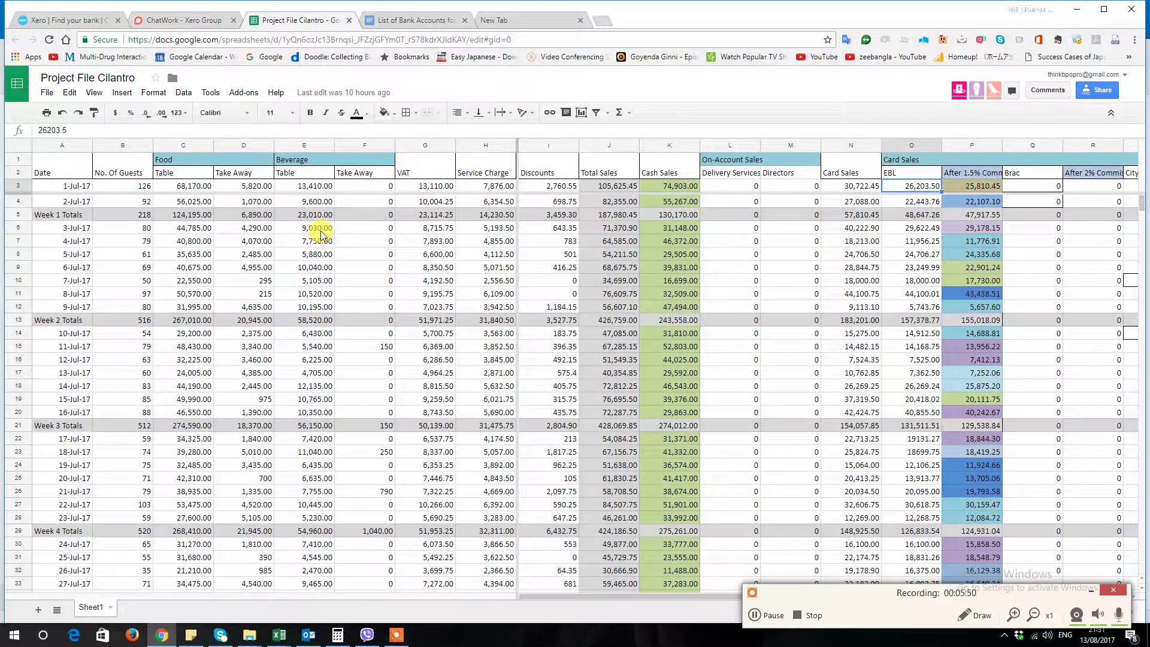
{"action": "key", "text": "Right"}
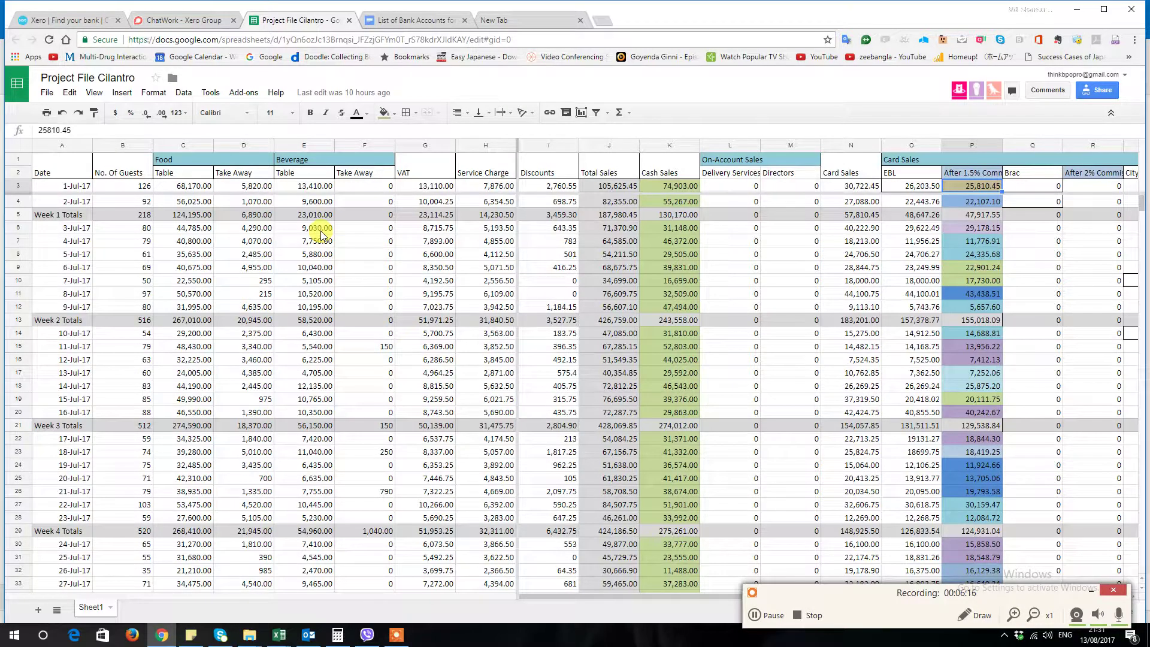
{"action": "key", "text": "Left"}
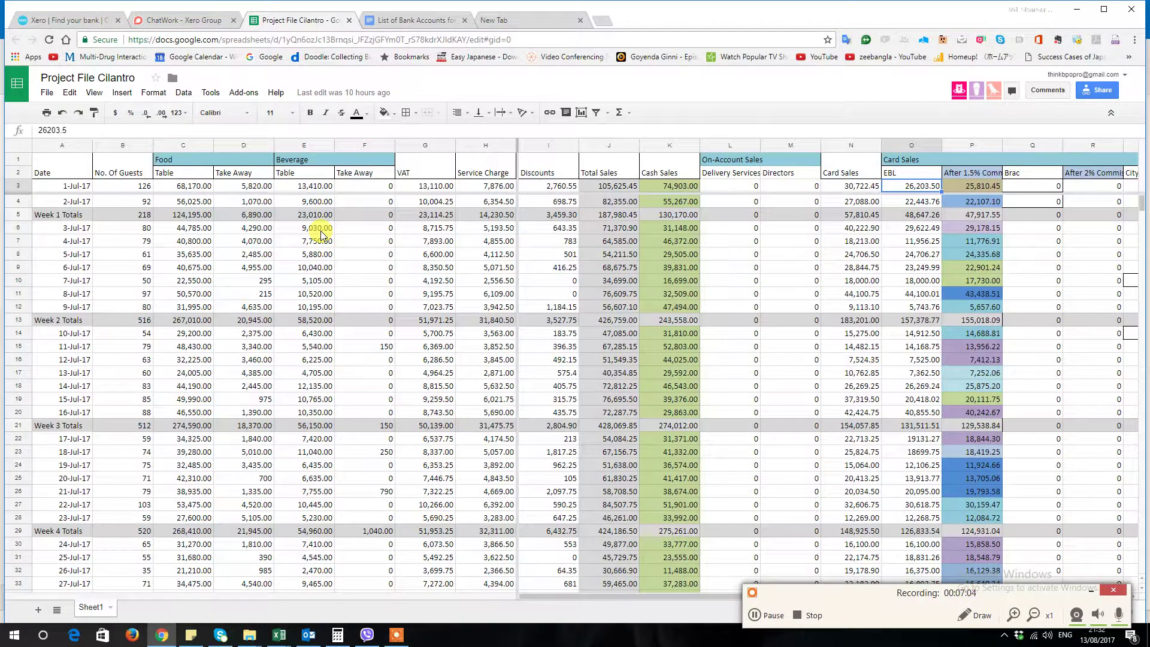
{"action": "key", "text": "Left"}
{"action": "key", "text": "Right"}
{"action": "key", "text": "Right"}
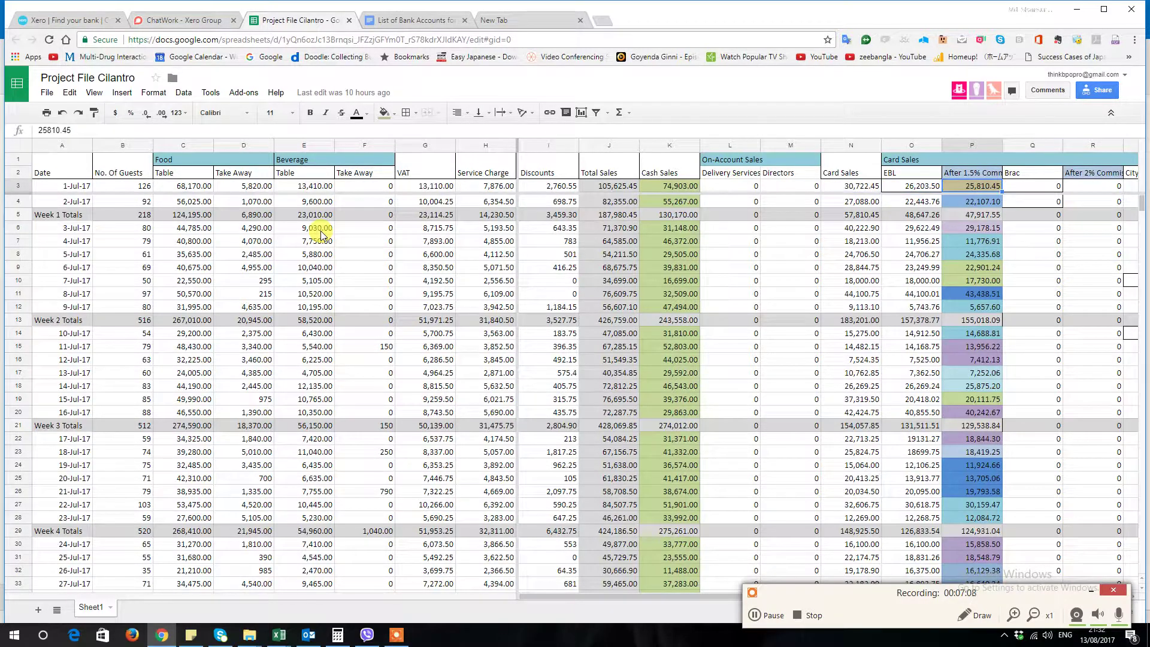
Recheck the 1-Jul-17 EBL card sales against the adjacent amount after the 1.5% commission
{"action": "key", "text": "Left"}
{"action": "key", "text": "Left"}
{"action": "key", "text": "Right"}
{"action": "key", "text": "Right"}
{"action": "key", "text": "Left"}
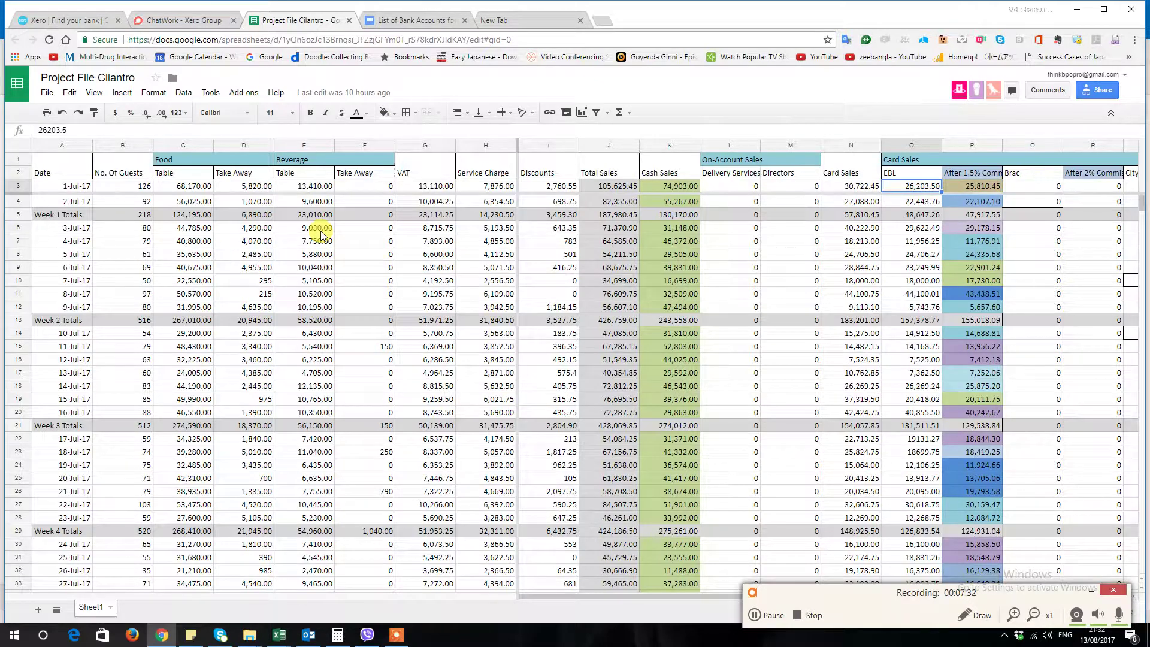
{"action": "key", "text": "Right"}
{"action": "key", "text": "Left"}
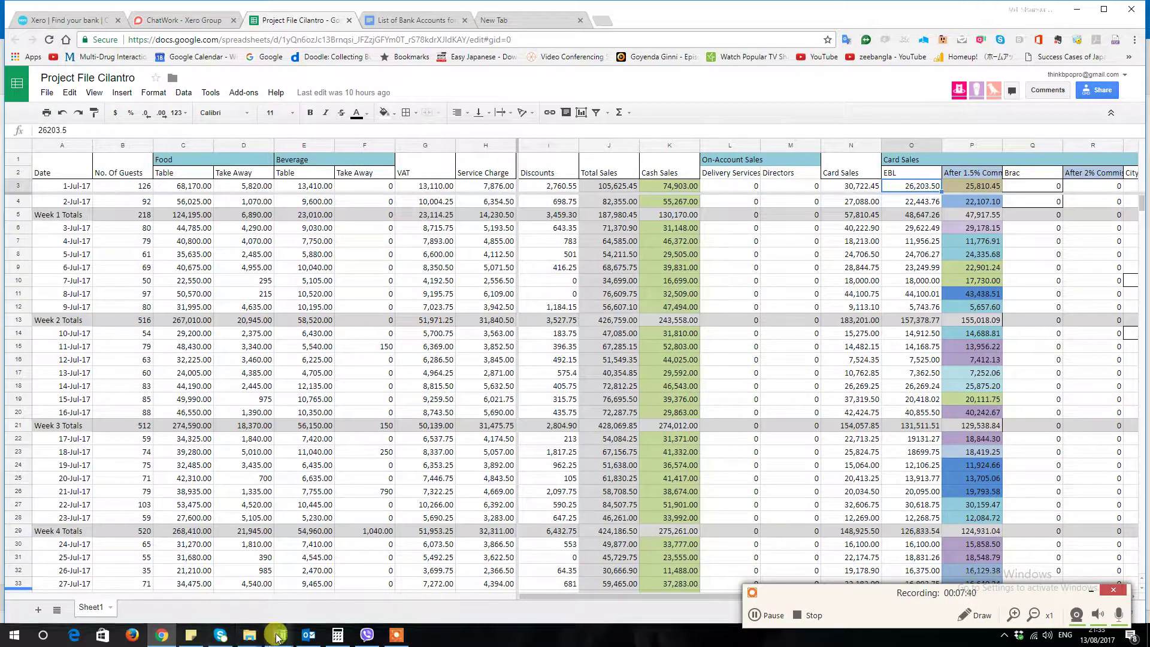
Switch to Excel and open the recent workbook PP Top Labels Online LTD Transactions
{"action": "mouse_move", "coordinate": [277, 636]}
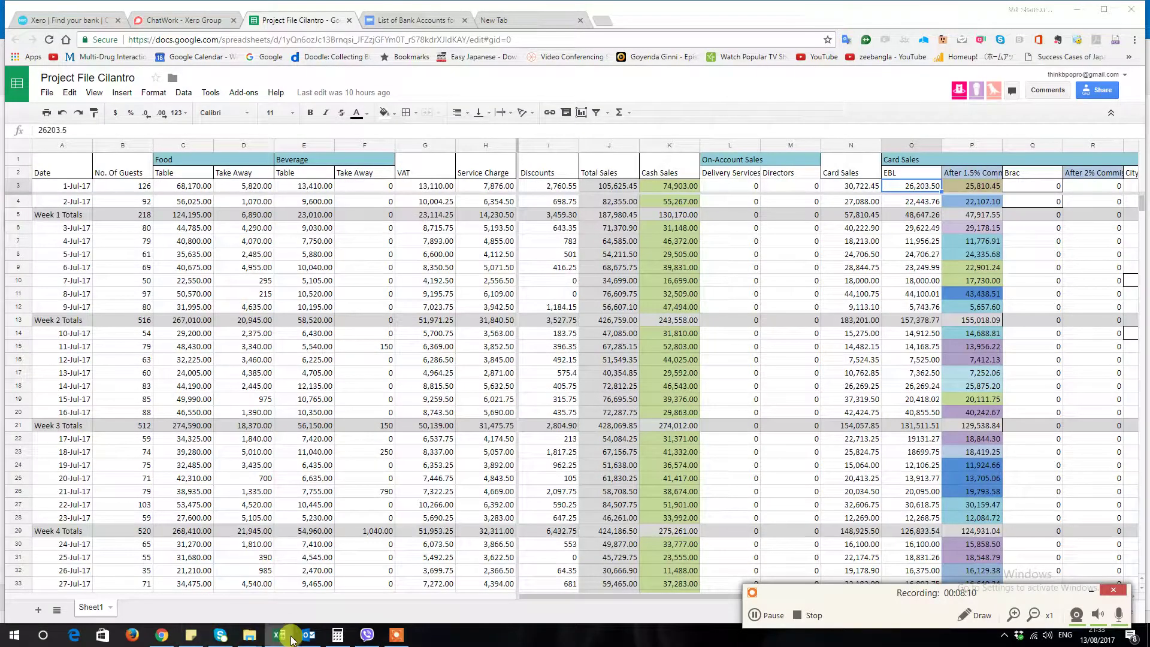
{"action": "left_click", "coordinate": [287, 539]}
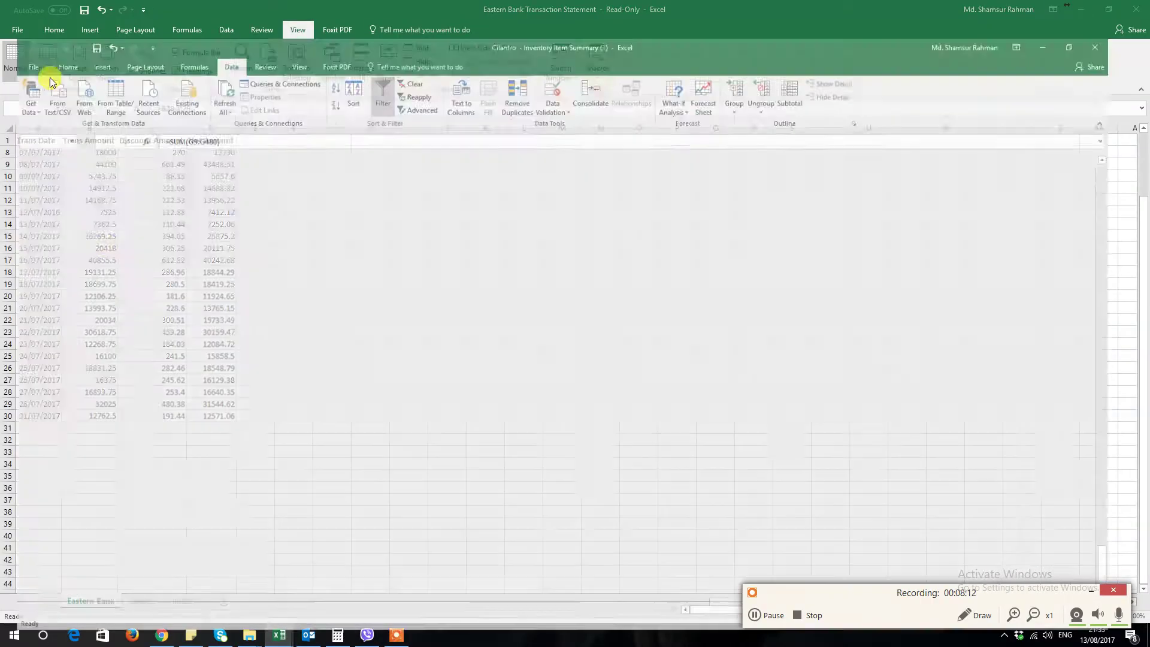
{"action": "left_click", "coordinate": [16, 31]}
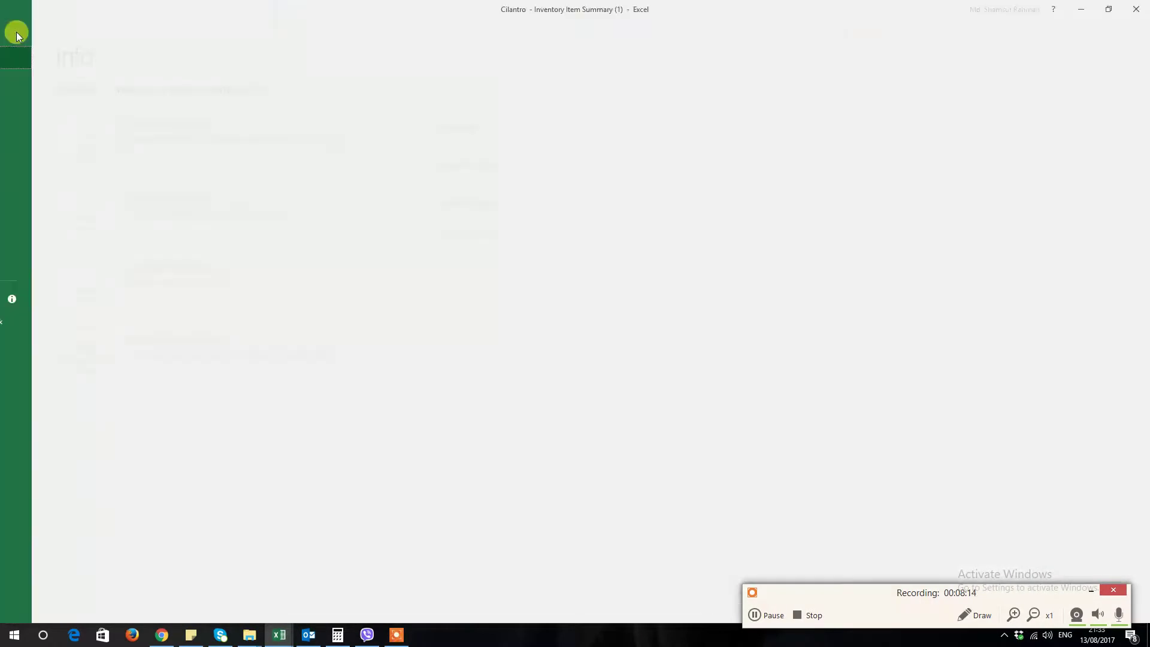
{"action": "left_click", "coordinate": [38, 110]}
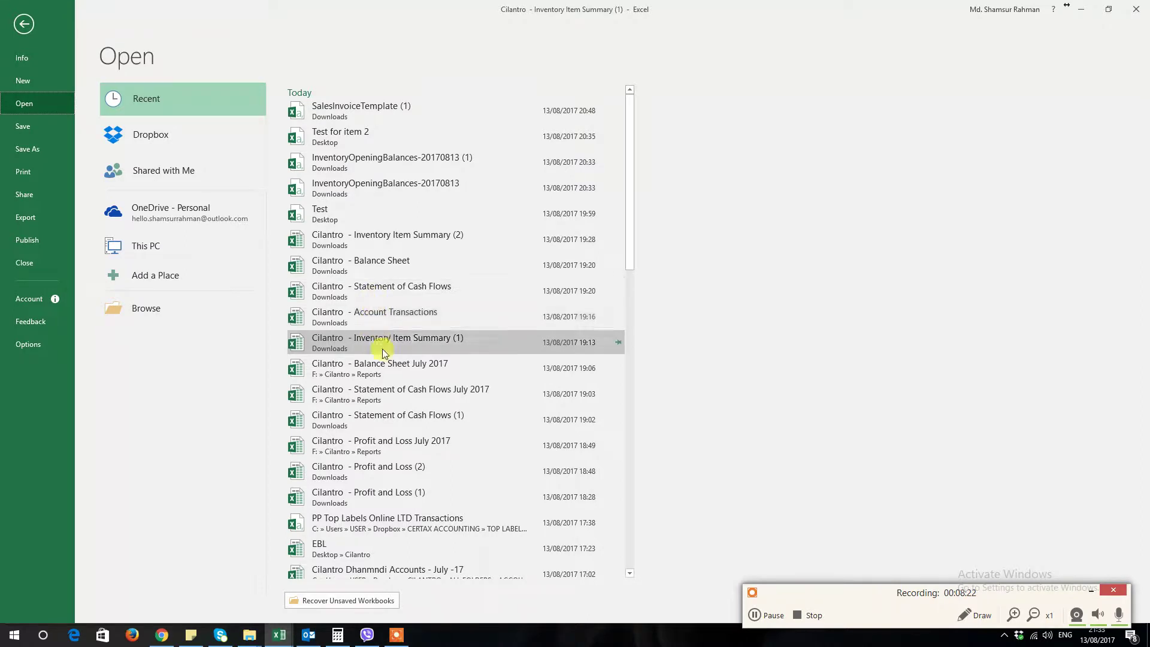
{"action": "left_click", "coordinate": [376, 526]}
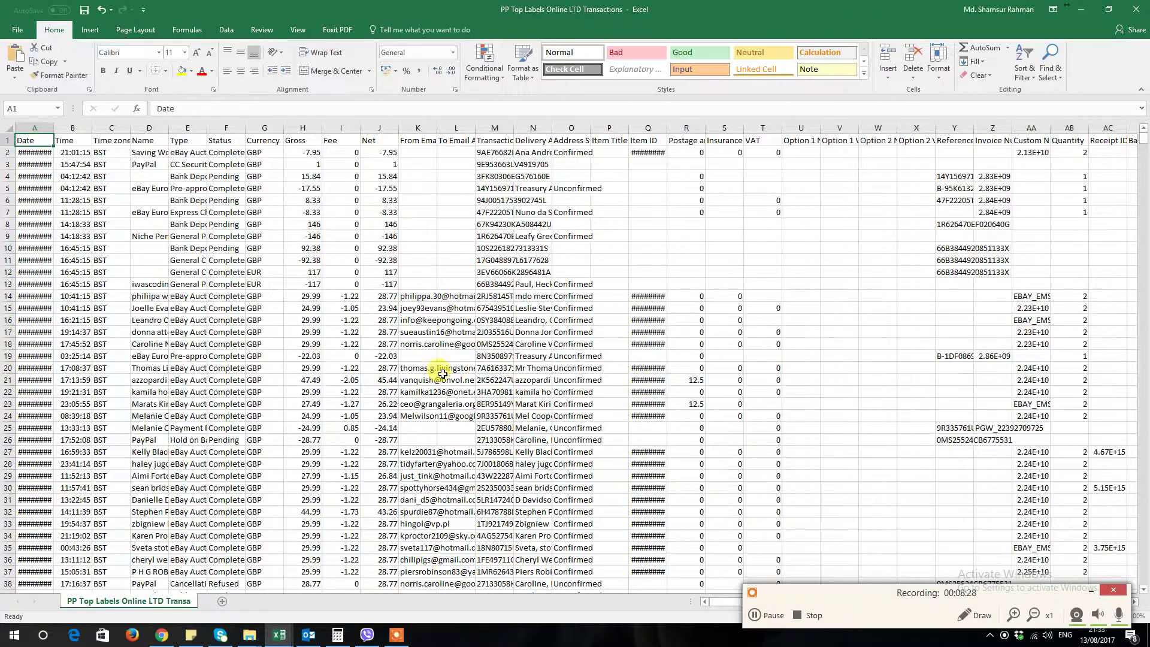
Look through the Gross amounts in the transactions sheet down to row 16
{"action": "left_click", "coordinate": [136, 176]}
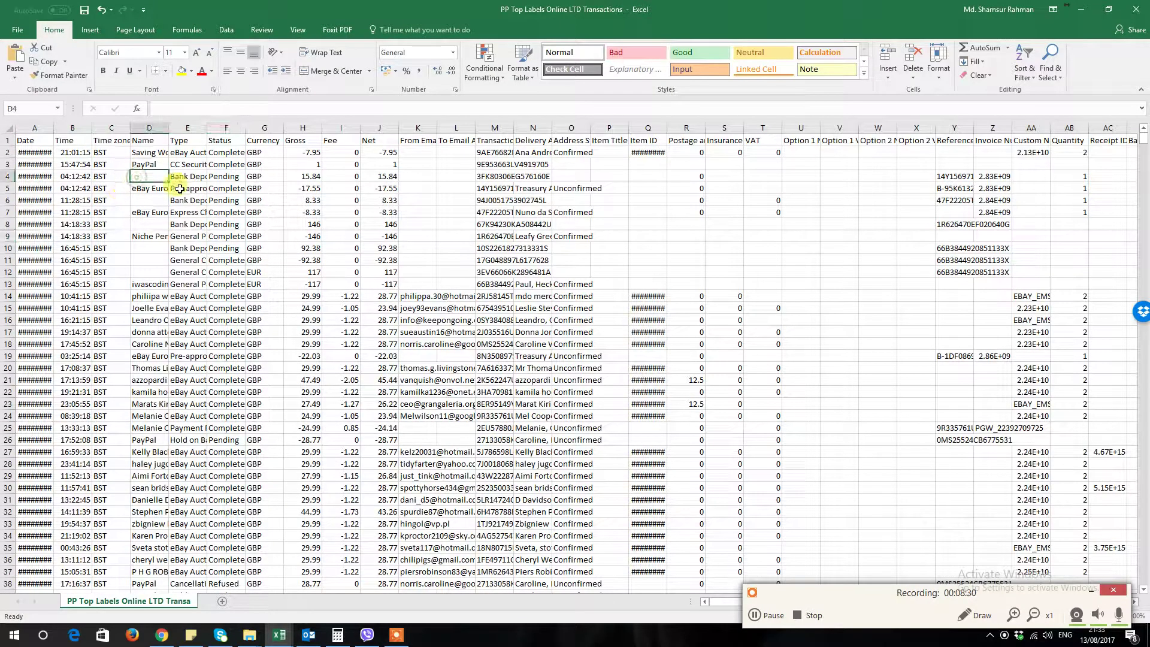
{"action": "key", "text": "Right"}
{"action": "key", "text": "Right"}
{"action": "key", "text": "Right"}
{"action": "key", "text": "Right"}
{"action": "key", "text": "Down"}
{"action": "key", "text": "Down"}
{"action": "key", "text": "Down"}
{"action": "key", "text": "Down"}
{"action": "key", "text": "Down"}
{"action": "key", "text": "Down"}
{"action": "key", "text": "Down"}
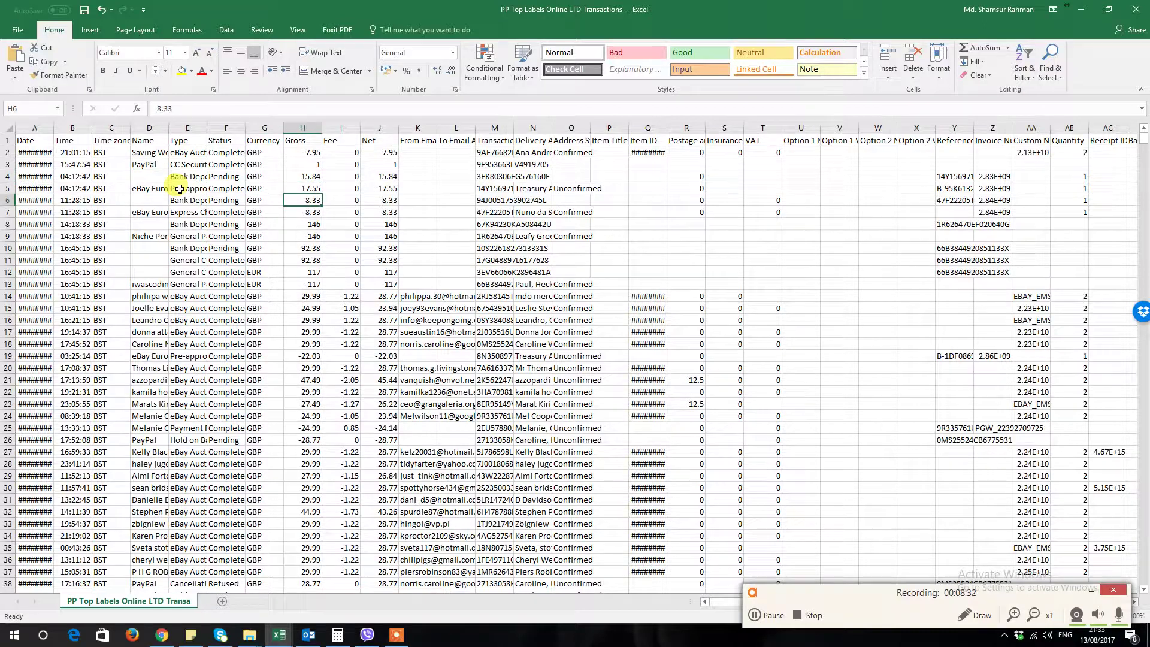
{"action": "key", "text": "Down"}
{"action": "key", "text": "Down"}
{"action": "key", "text": "Down"}
{"action": "key", "text": "Down"}
{"action": "key", "text": "Down"}
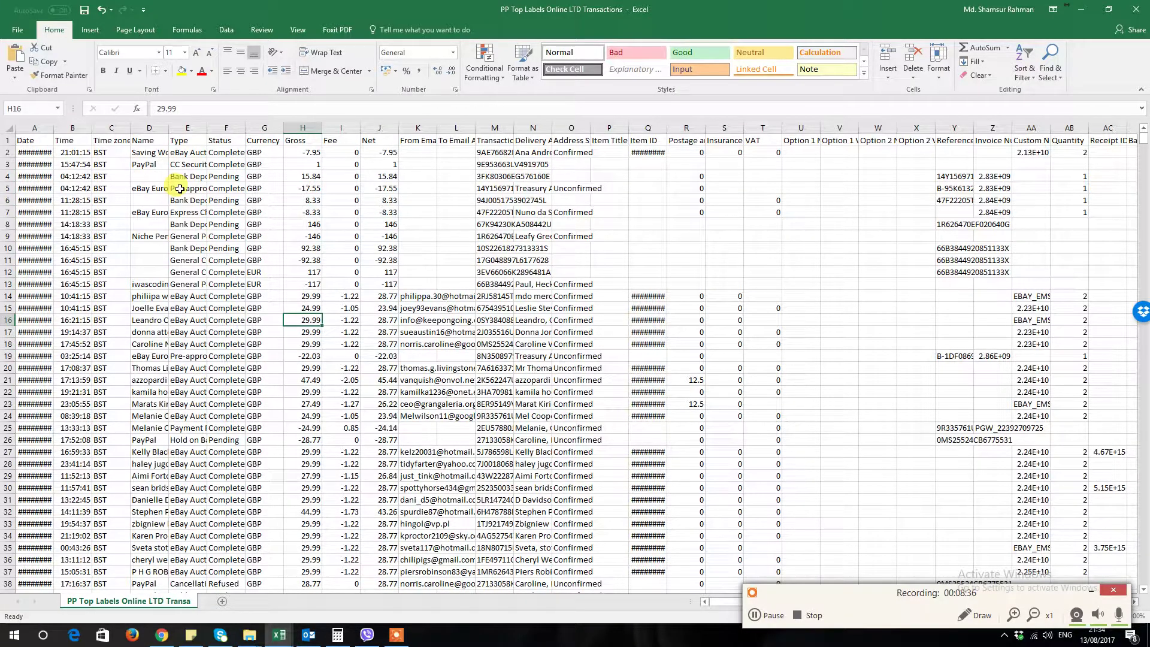
Compare the Gross, Fee and Net amounts of the transaction in row 16
{"action": "key", "text": "Right"}
{"action": "key", "text": "Left"}
{"action": "key", "text": "Right"}
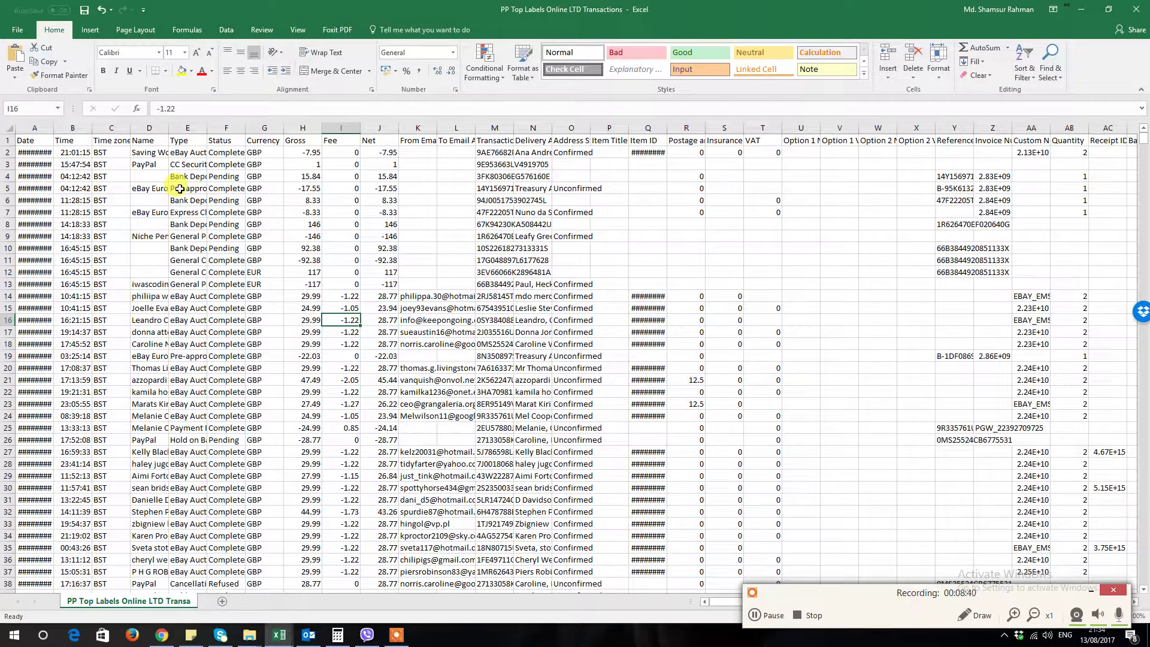
{"action": "key", "text": "Right"}
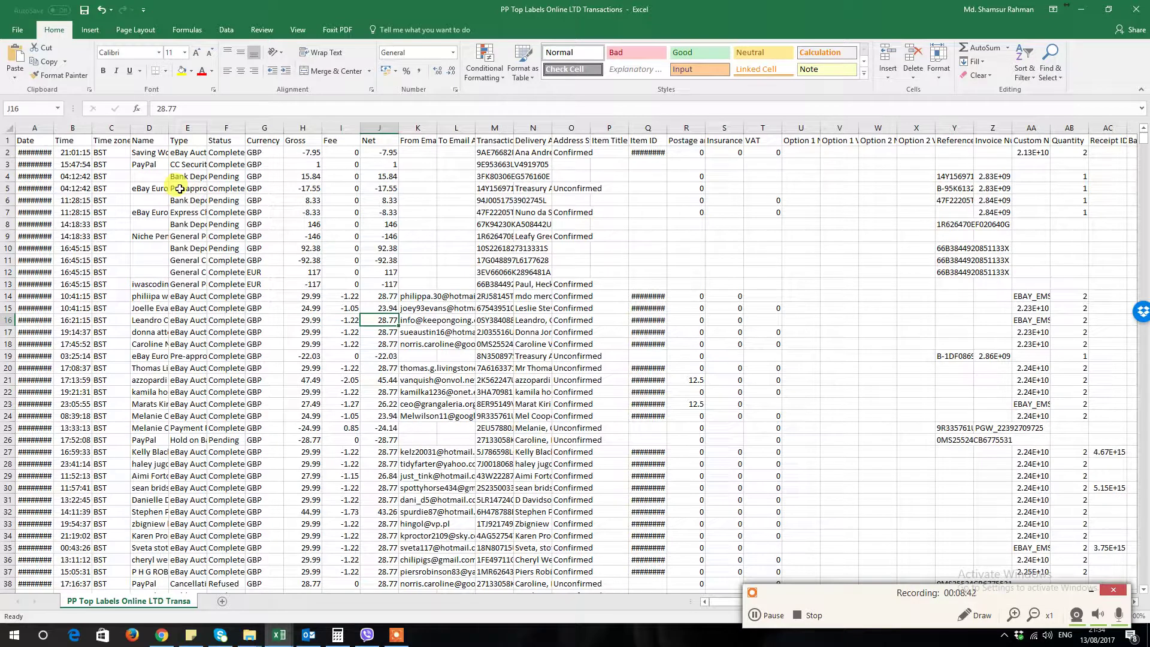
{"action": "key", "text": "Left"}
{"action": "key", "text": "Left"}
{"action": "key", "text": "Left"}
{"action": "key", "text": "Right"}
{"action": "key", "text": "Right"}
{"action": "key", "text": "Right"}
Return to the Project File Cilantro spreadsheet and examine the EBL amounts after 1.5% commission for 1-Jul-17 and 2-Jul-17
{"action": "left_click", "coordinate": [1082, 10]}
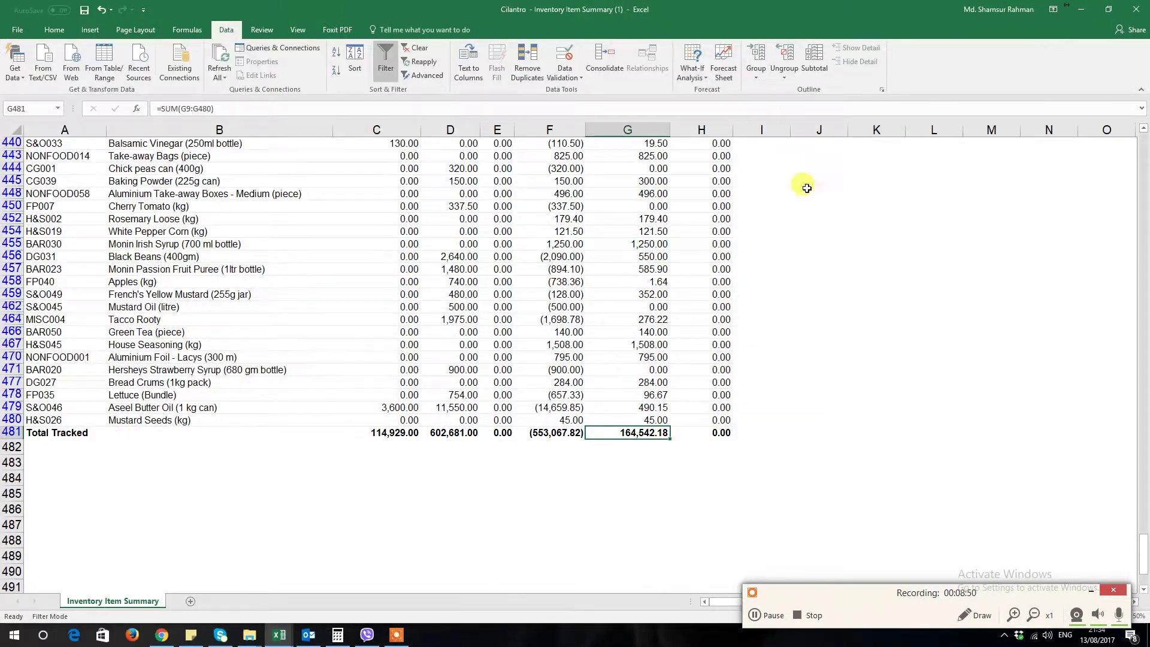
{"action": "left_click", "coordinate": [1083, 11]}
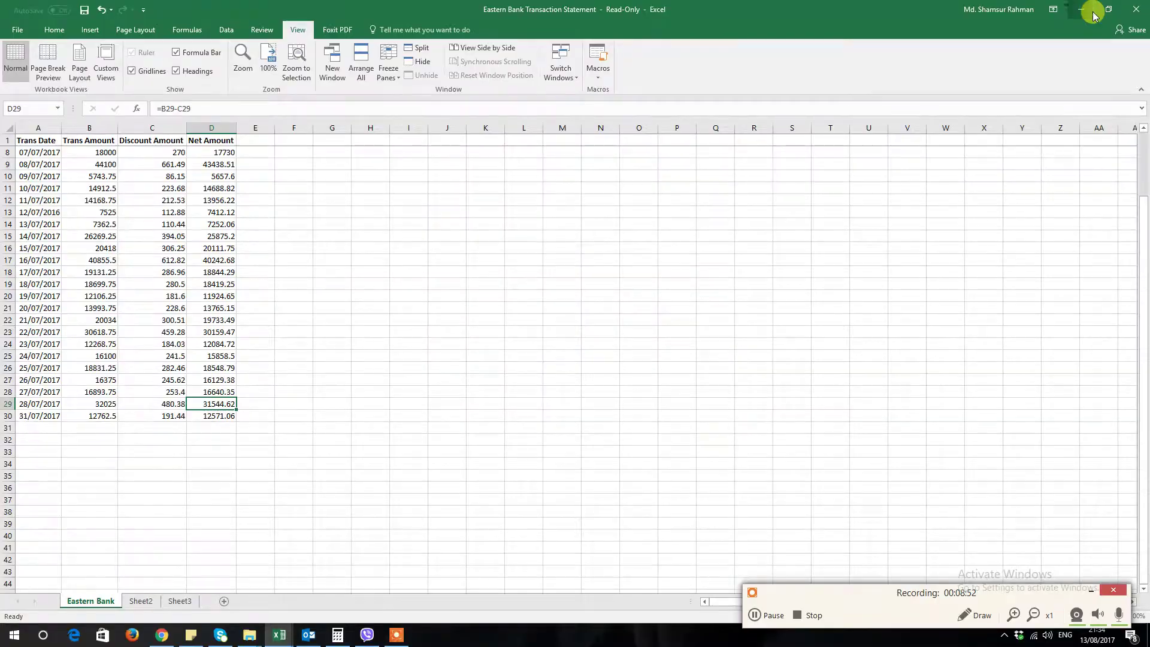
{"action": "left_click", "coordinate": [1089, 11]}
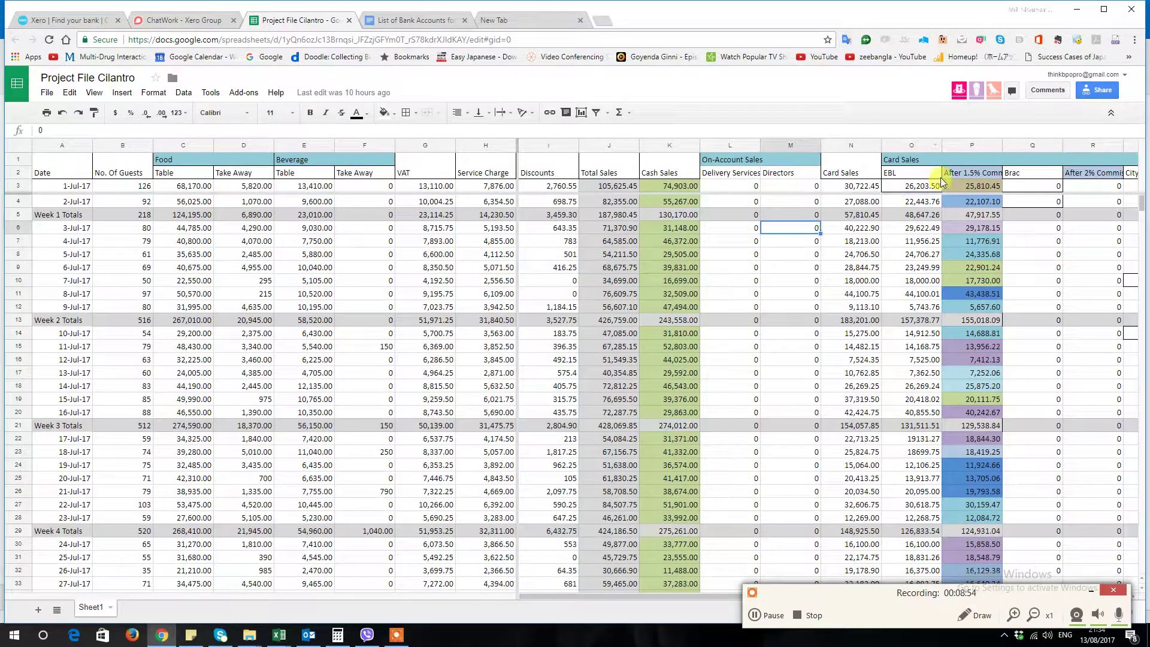
{"action": "key", "text": "Right"}
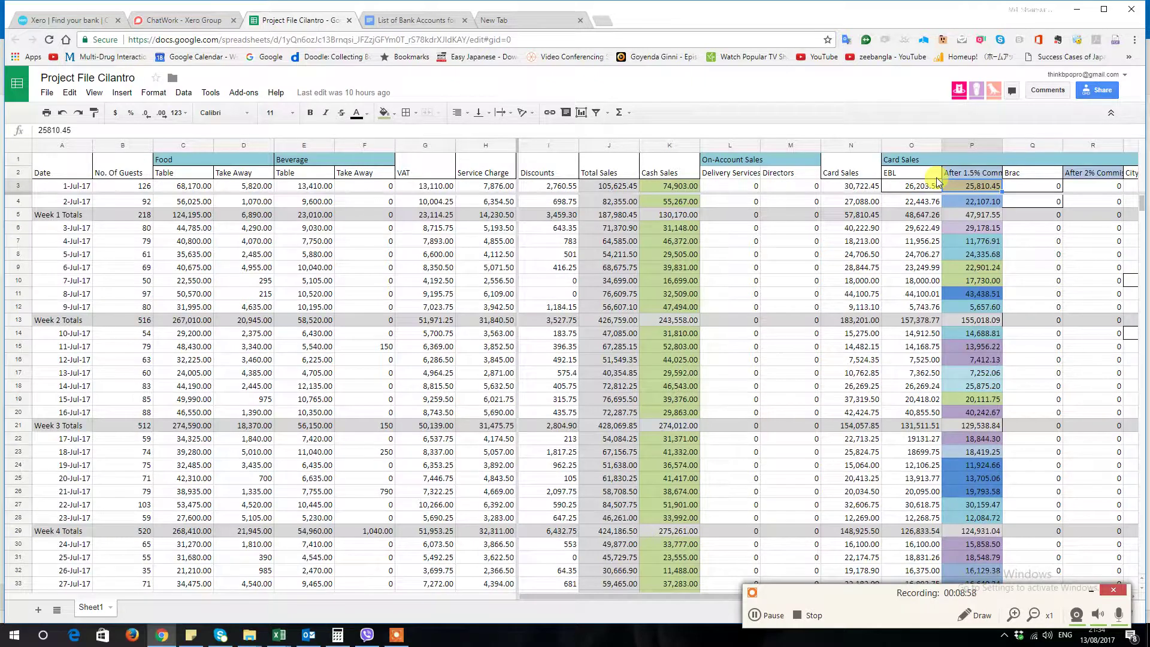
{"action": "key", "text": "Down"}
{"action": "key", "text": "Down"}
{"action": "key", "text": "Down"}
{"action": "key", "text": "Down"}
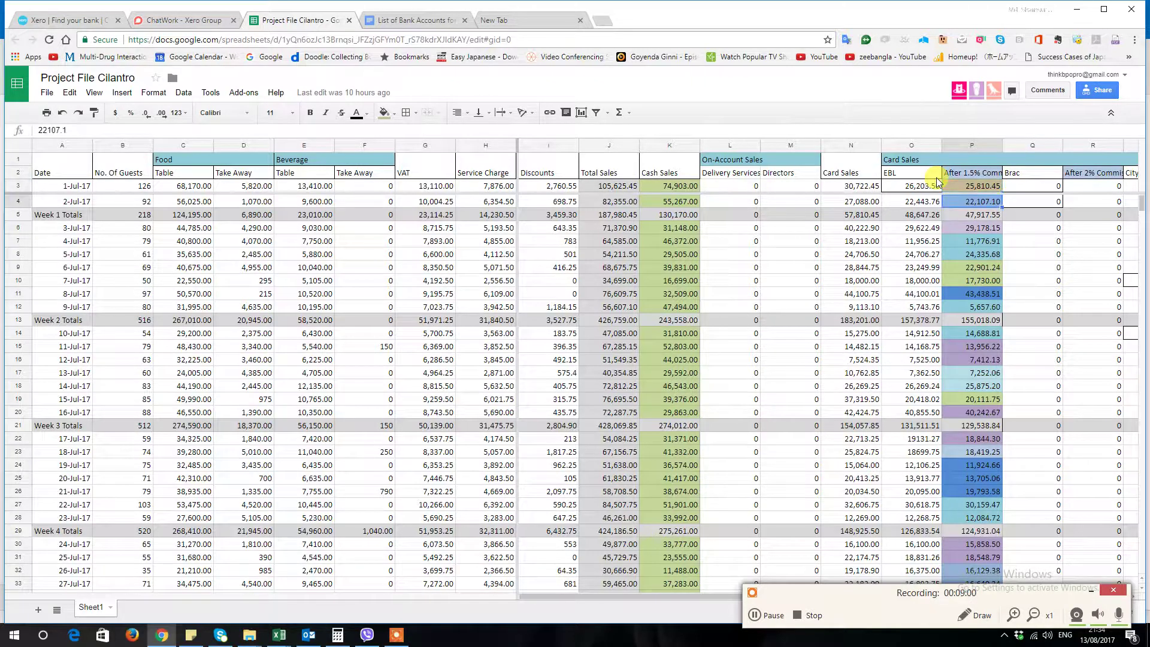
{"action": "key", "text": "Up"}
{"action": "key", "text": "Up"}
{"action": "key", "text": "Up"}
{"action": "key", "text": "Up"}
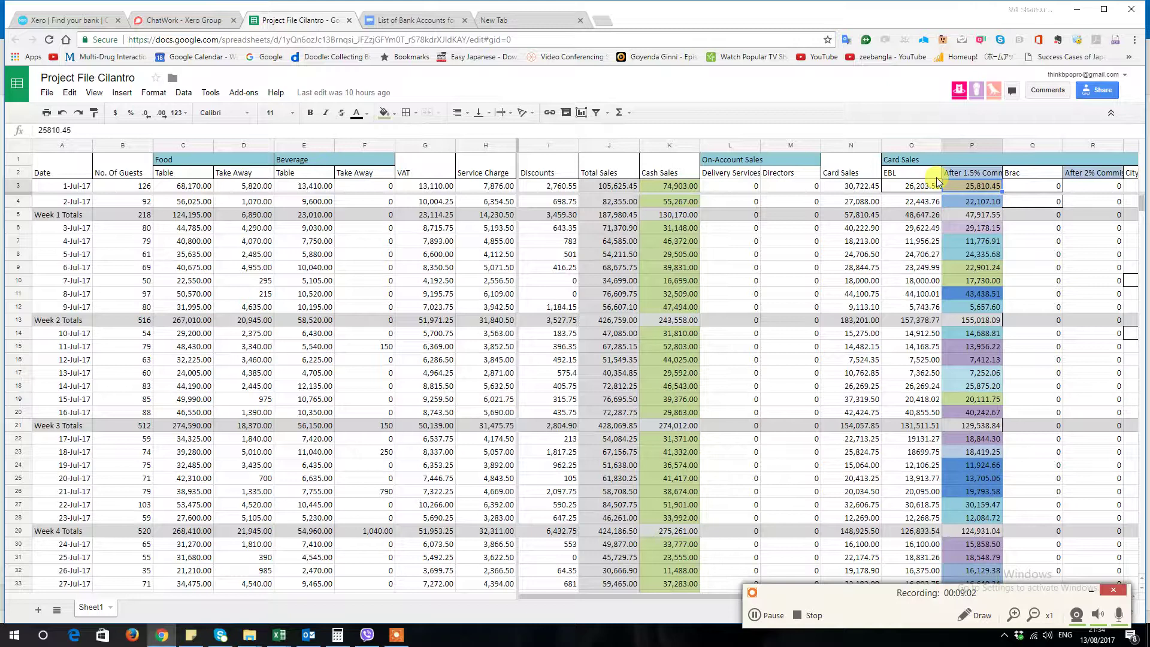
In the List of Bank Accounts document, extend the Task 3 bullet with "(maximum 3 transfer for each day"
{"action": "left_click", "coordinate": [407, 19]}
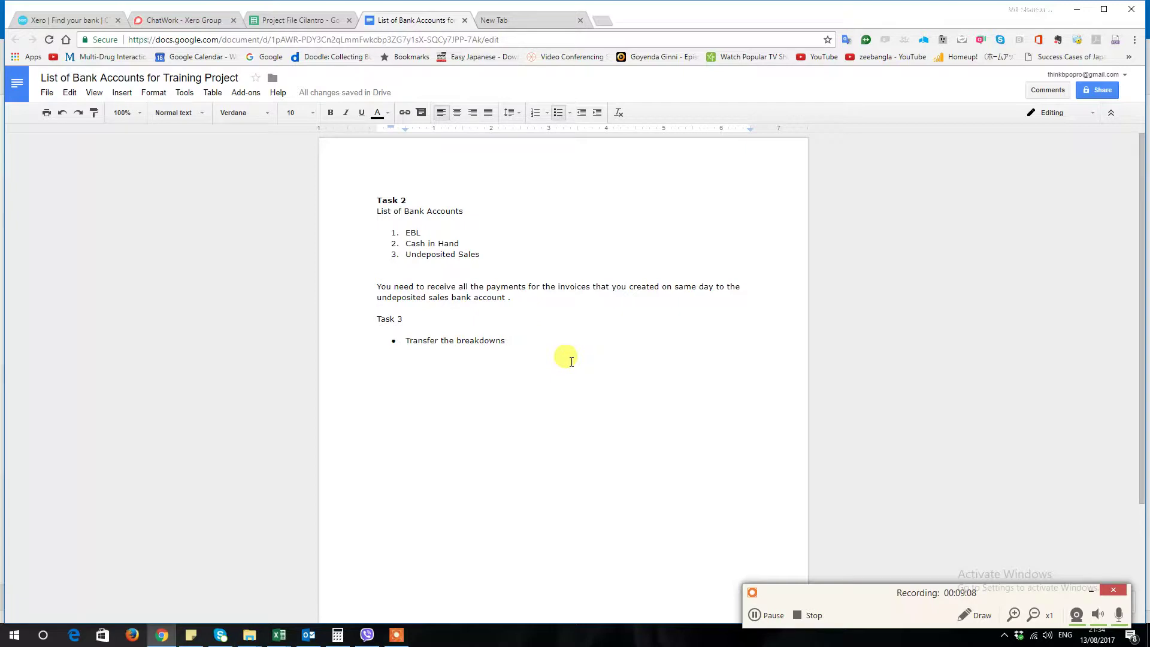
{"action": "type", "text": "wi"}
{"action": "key", "text": "BackSpace"}
{"action": "key", "text": "BackSpace"}
{"action": "key", "text": "BackSpace"}
{"action": "type", "text": "(maximu"}
{"action": "type", "text": "m 3 l"}
{"action": "type", "text": "ine"}
{"action": "key", "text": "BackSpace"}
{"action": "key", "text": "BackSpace"}
{"action": "key", "text": "BackSpace"}
{"action": "key", "text": "BackSpace"}
{"action": "type", "text": "transfer for each day"}
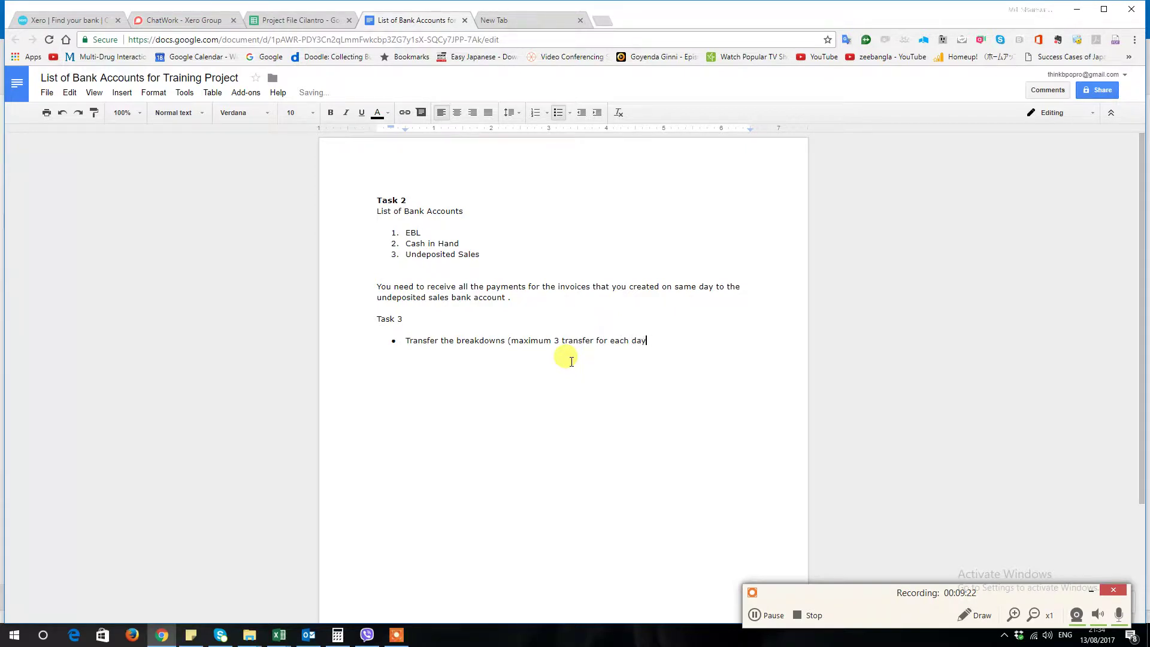
Complete the Task 3 bullet with ") to the bank account from the undeposited sales account"
{"action": "type", "text": ") to the bank account"}
{"action": "key", "text": "BackSpace"}
{"action": "key", "text": "BackSpace"}
{"action": "key", "text": "BackSpace"}
{"action": "key", "text": "BackSpace"}
{"action": "key", "text": "BackSpace"}
{"action": "type", "text": "unt from the unde"}
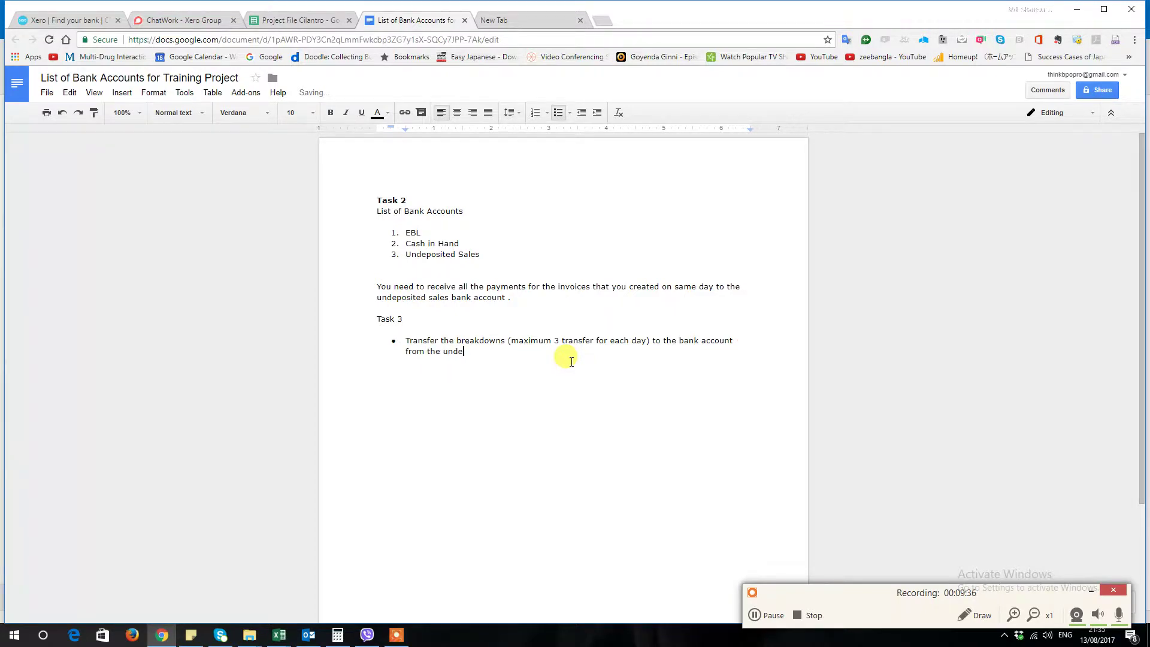
{"action": "type", "text": "posited sales account"}
{"action": "key", "text": "Return"}
{"action": "key", "text": "Return"}
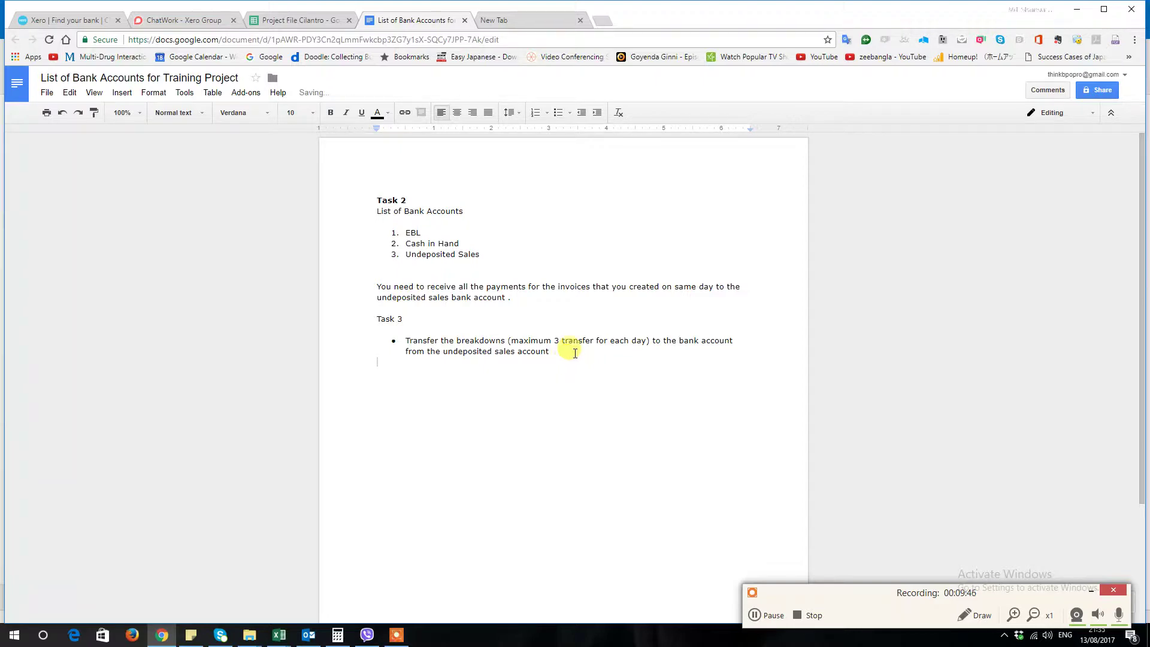
{"action": "double_click", "coordinate": [572, 353]}
{"action": "left_click", "coordinate": [575, 352]}
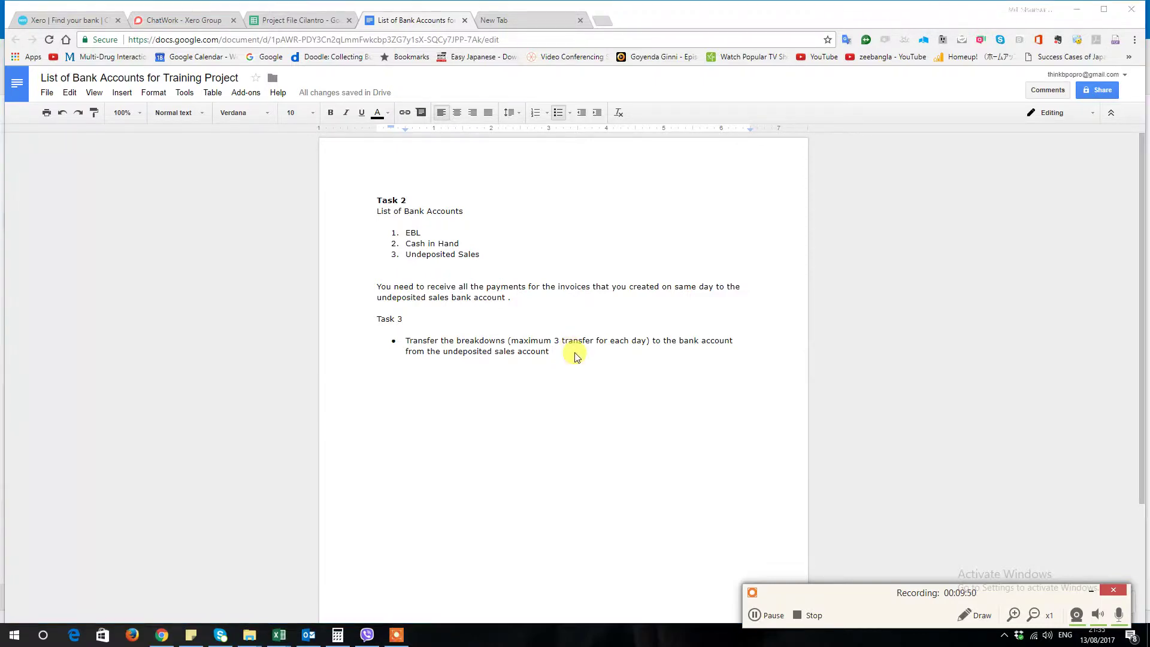
Return to Xero's Add Bank Accounts page, search for the bank EBL and choose to add it anyway
{"action": "key", "text": "alt+Tab"}
{"action": "key", "text": "alt+Tab"}
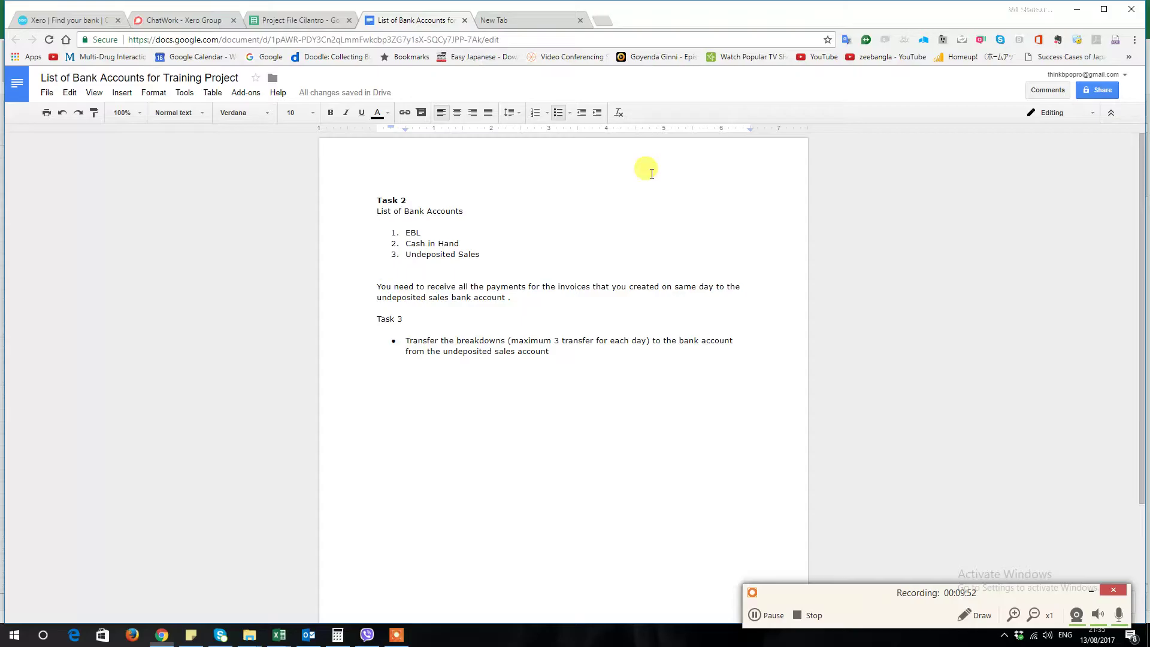
{"action": "left_click", "coordinate": [57, 21]}
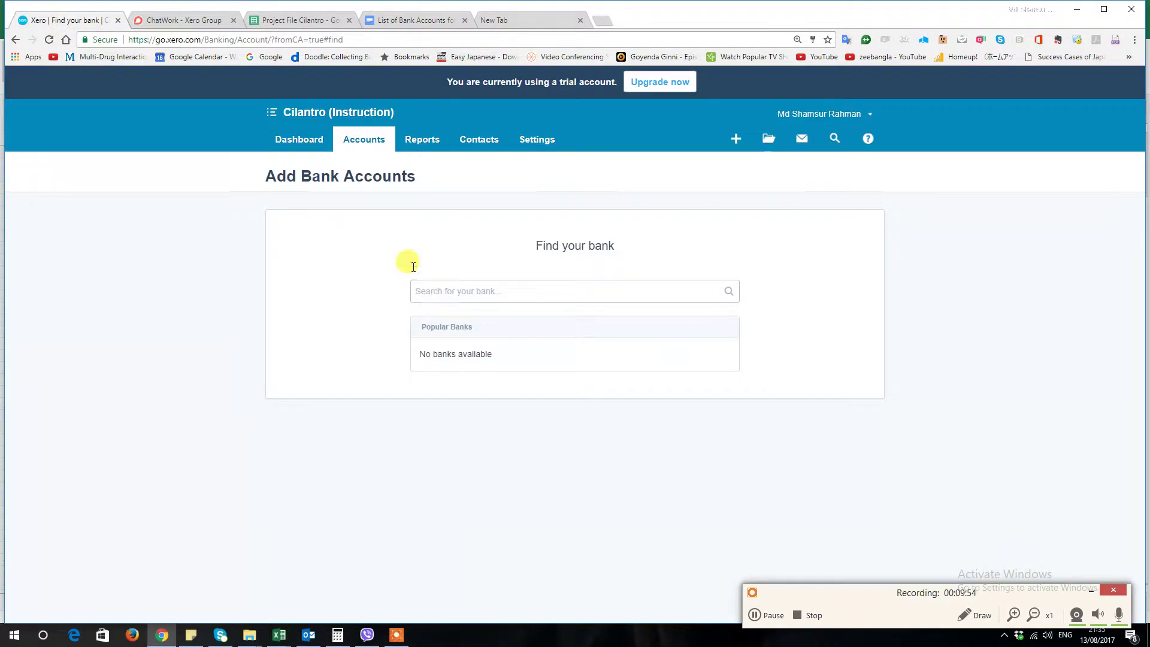
{"action": "left_click", "coordinate": [448, 291]}
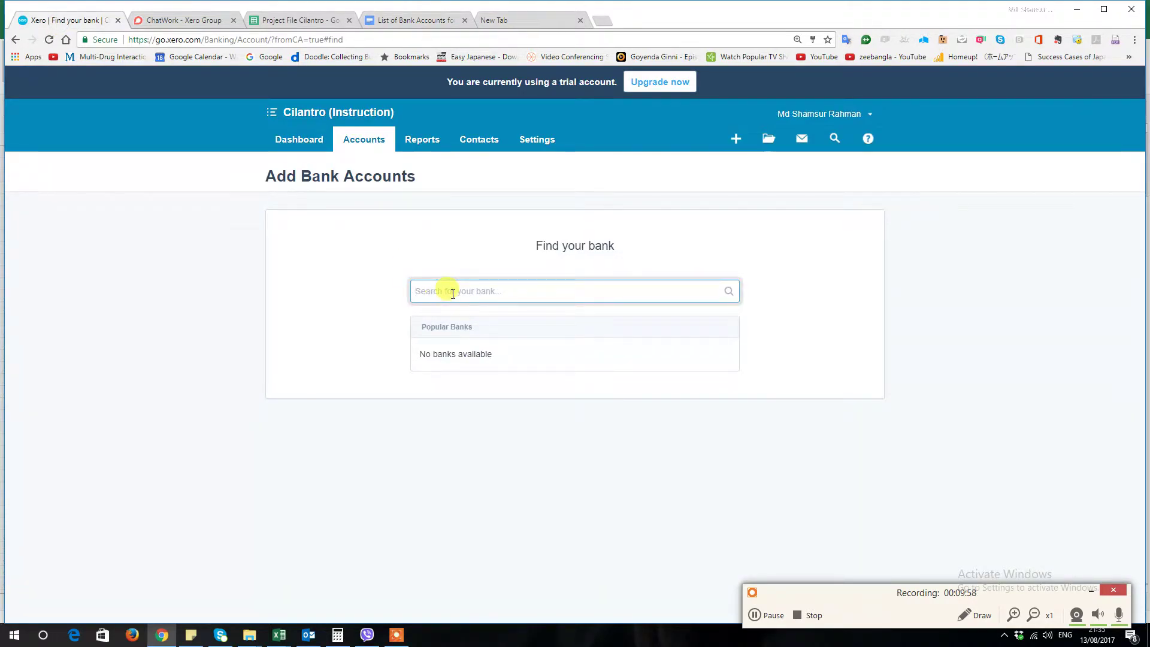
{"action": "type", "text": "EBL"}
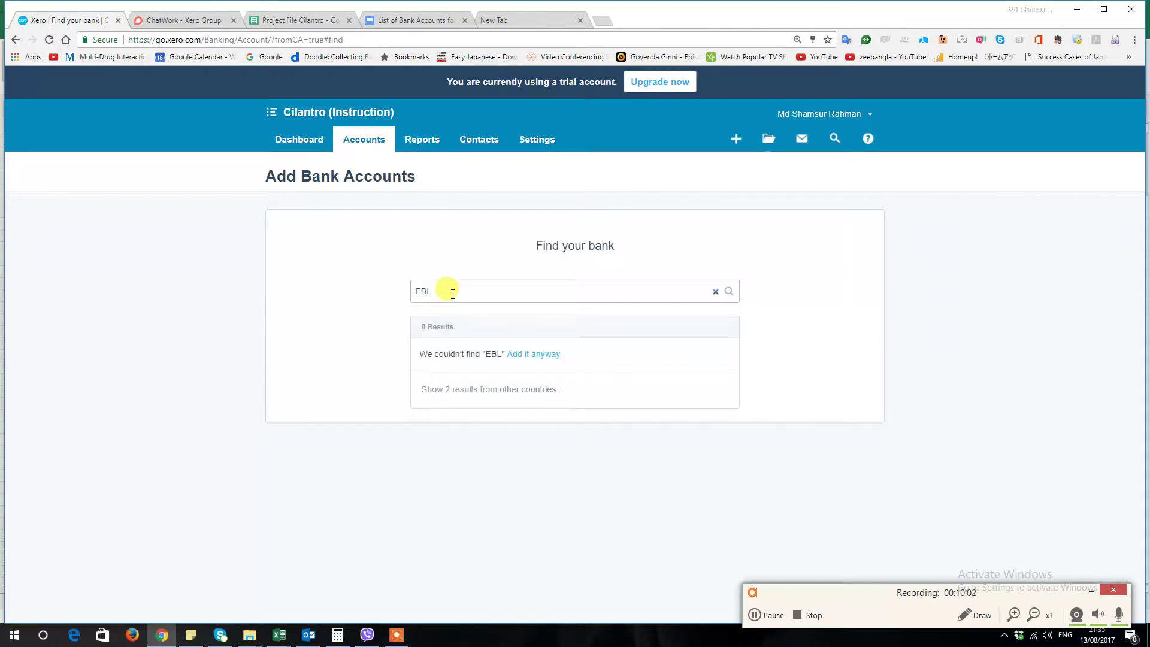
{"action": "left_click", "coordinate": [548, 354]}
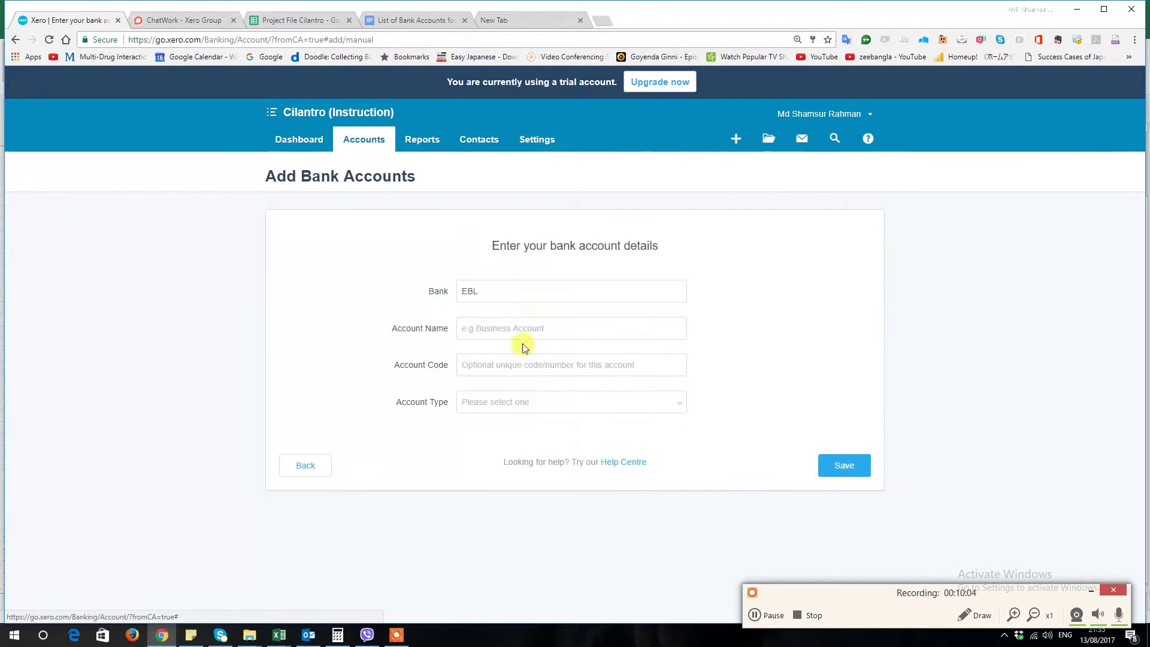
Save the EBL bank account with name "EBL Business Account", code 001, type Other and its account number
{"action": "left_click", "coordinate": [508, 329]}
{"action": "type", "text": "EBL "}
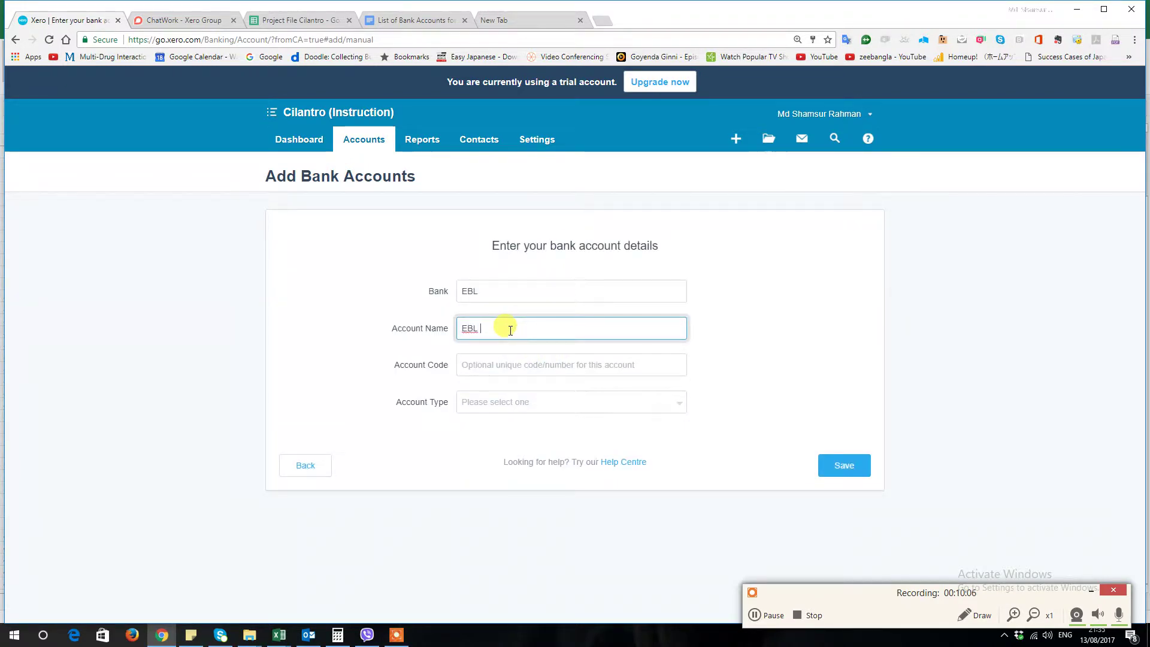
{"action": "type", "text": "Business Account"}
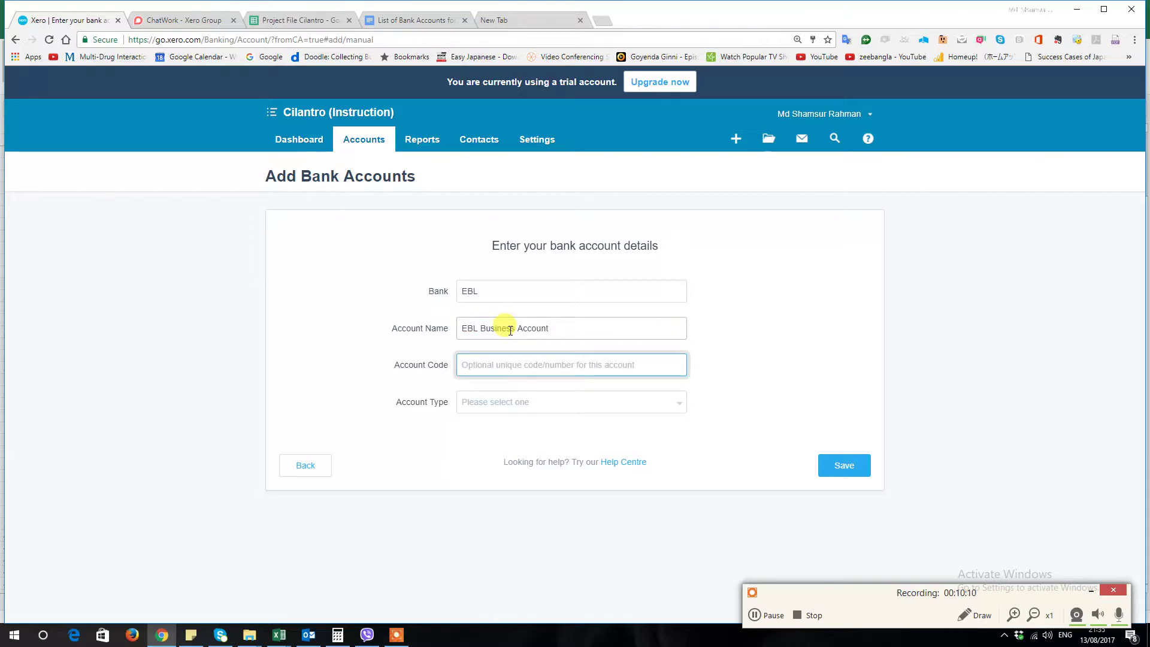
{"action": "type", "text": "001"}
{"action": "key", "text": "Tab"}
{"action": "left_click", "coordinate": [512, 404]}
{"action": "left_click", "coordinate": [514, 458]}
{"action": "left_click", "coordinate": [526, 438]}
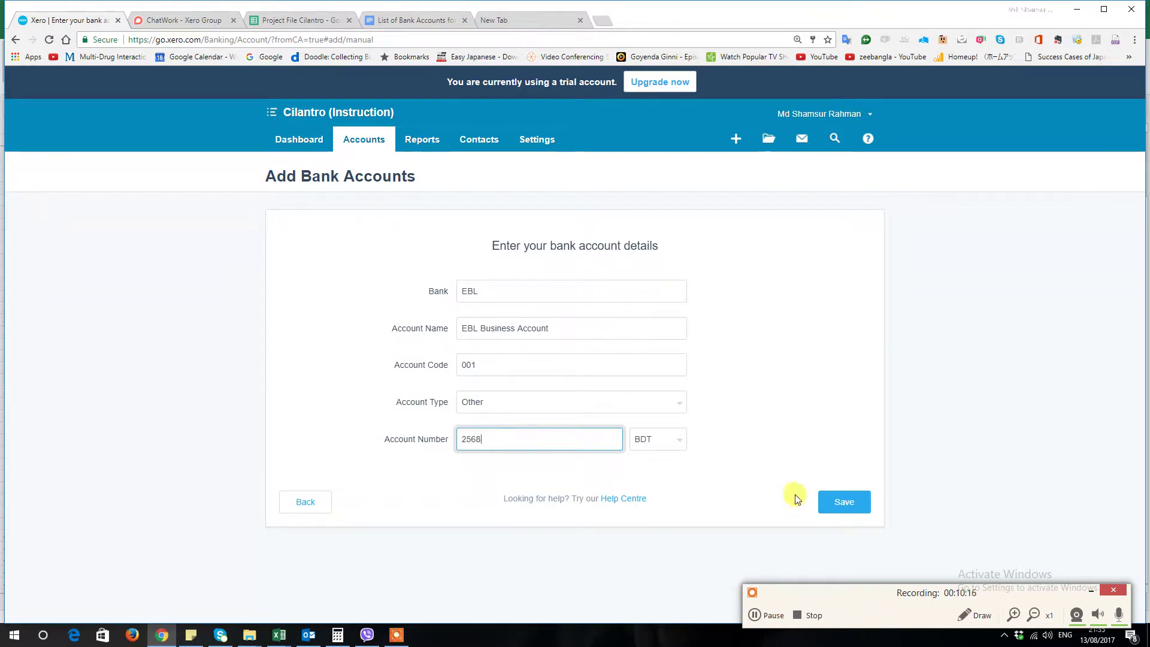
{"action": "left_click", "coordinate": [854, 510]}
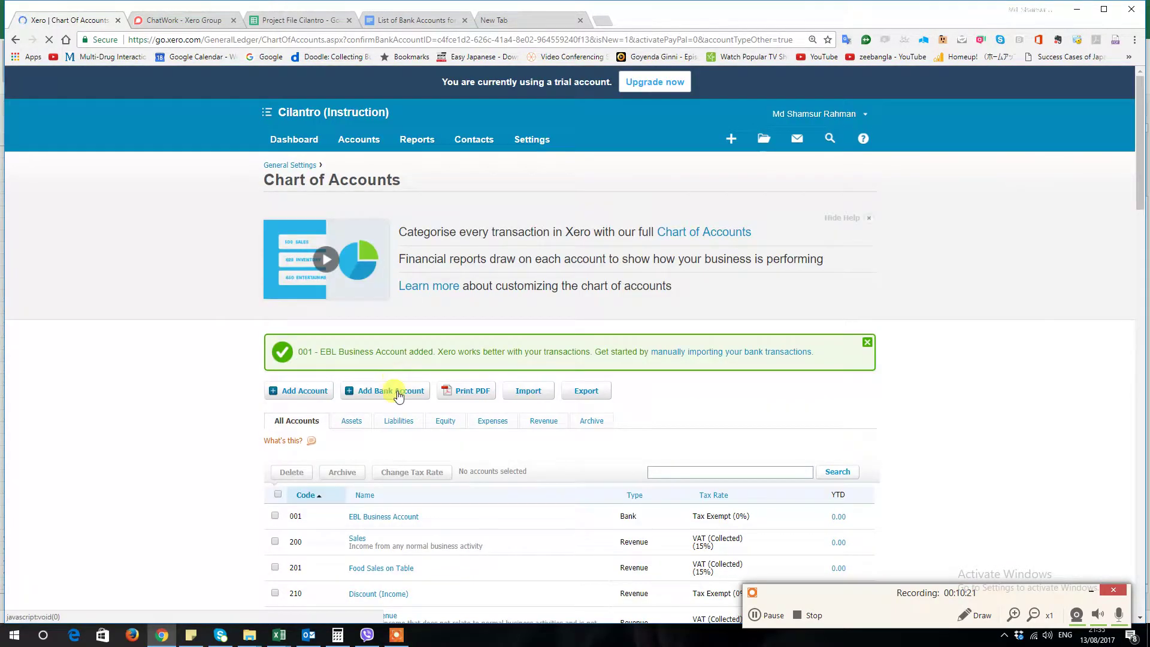
Start adding another bank account, search for the bank "Cash in Hand" and choose to add it anyway
{"action": "left_click", "coordinate": [398, 392]}
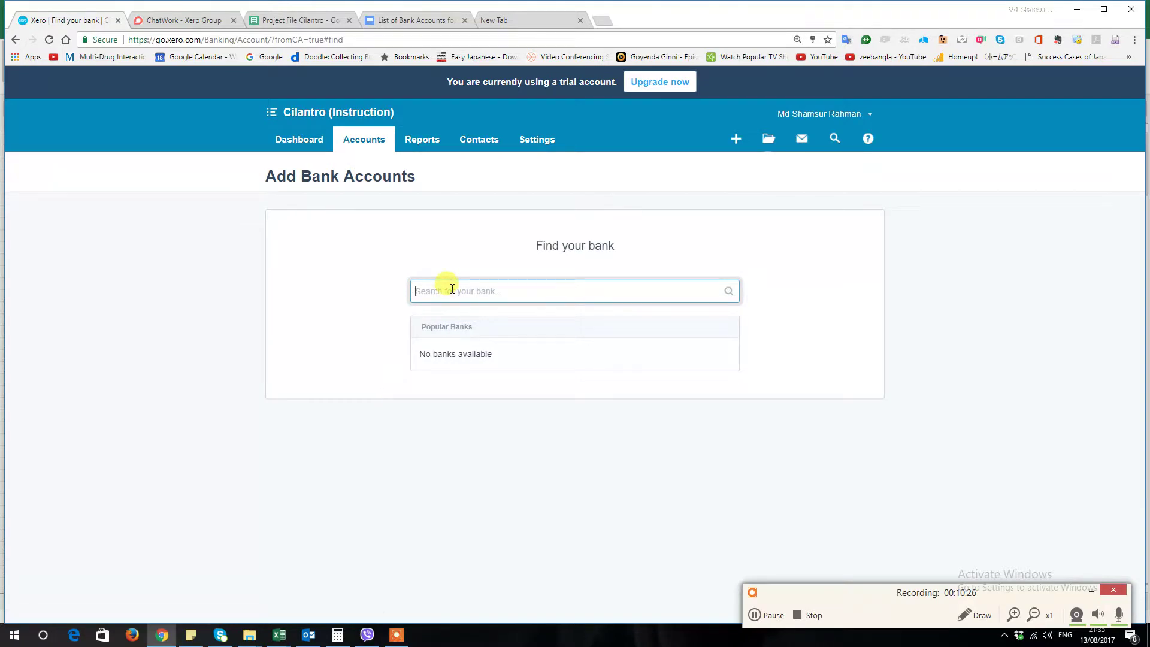
{"action": "type", "text": "Ca"}
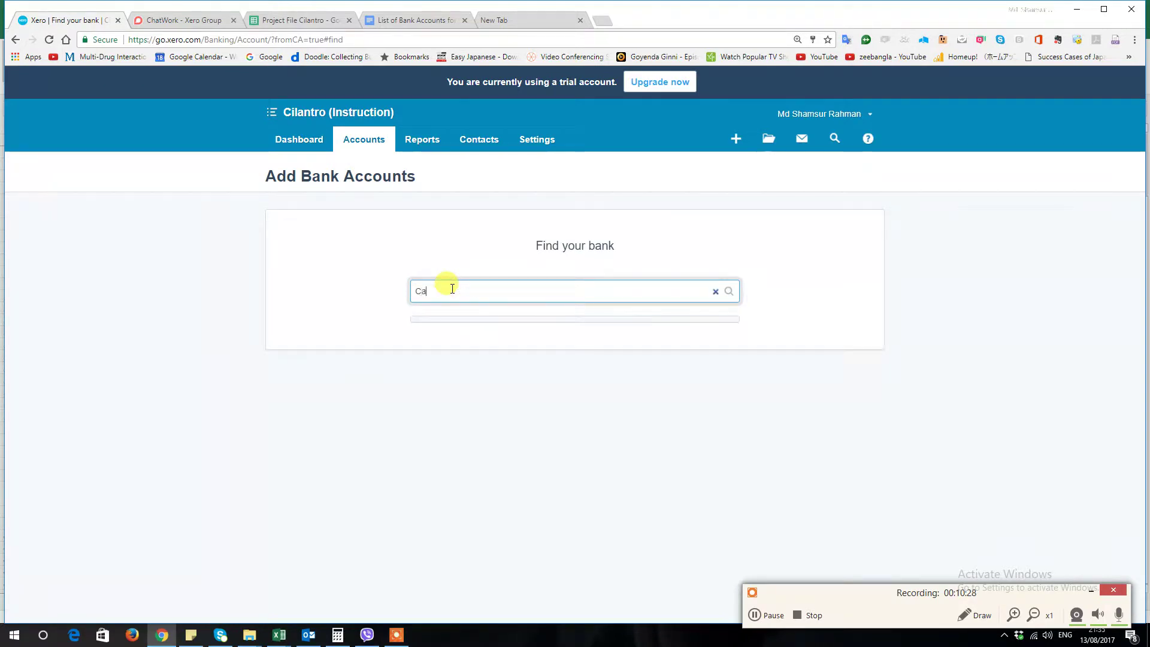
{"action": "type", "text": "sh in Han"}
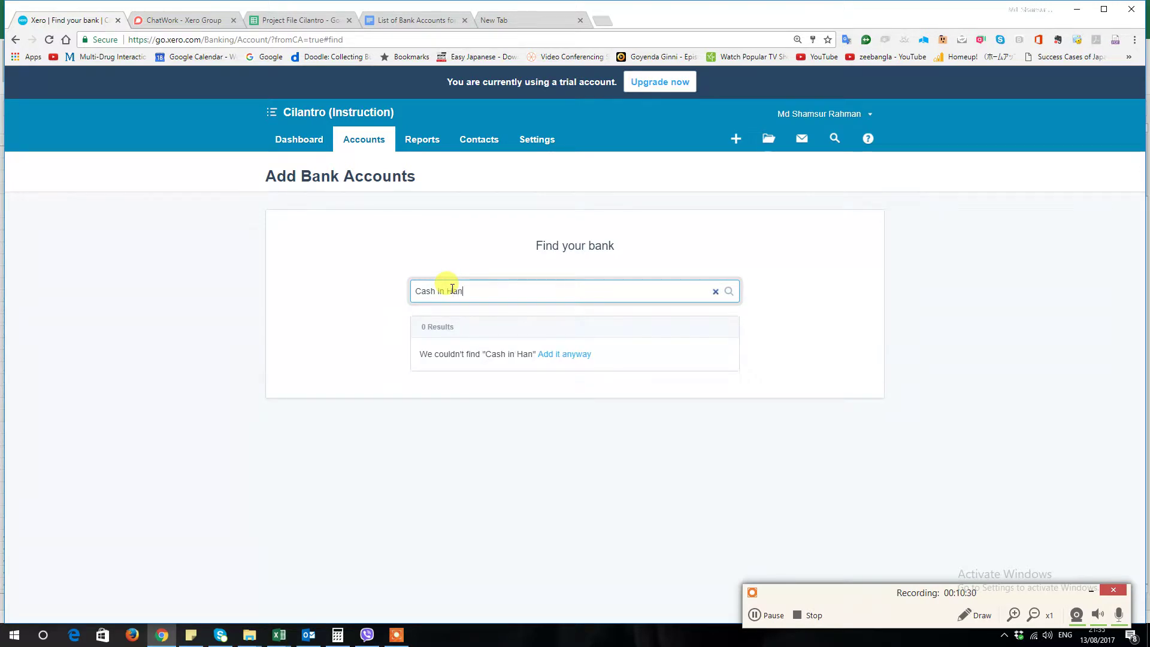
{"action": "key", "text": "BackSpace"}
{"action": "left_click", "coordinate": [577, 356]}
Copy the bank name "Cash in Hand" into the account name and set the account code to 002
{"action": "left_click", "coordinate": [522, 335]}
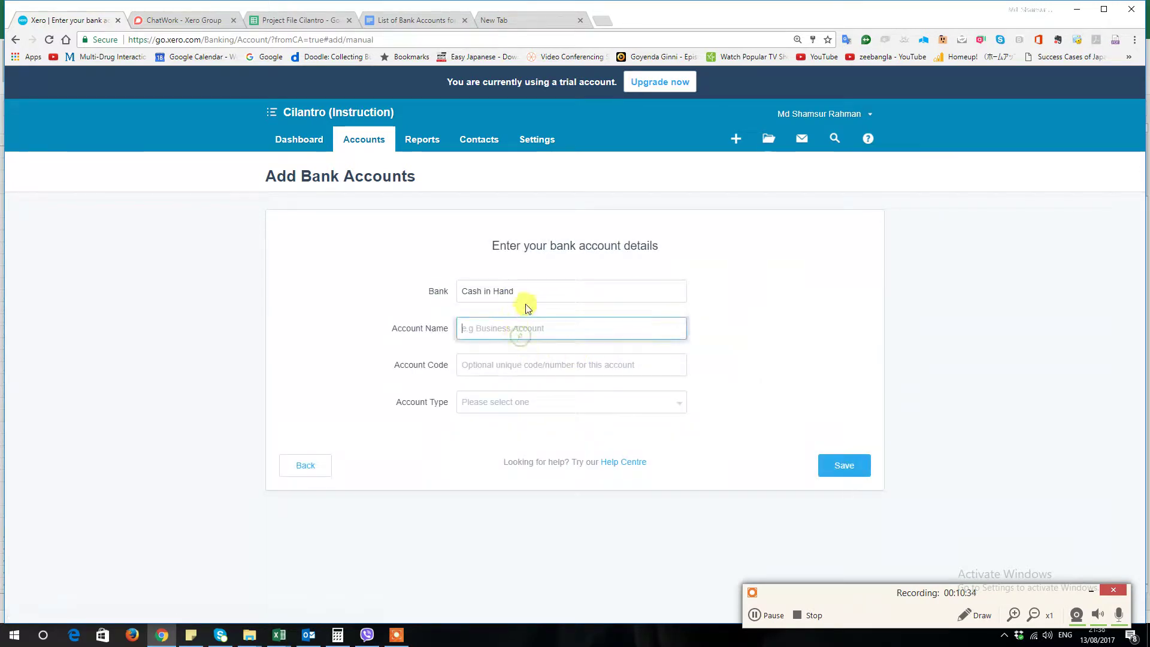
{"action": "left_click", "coordinate": [440, 292]}
{"action": "key", "text": "ctrl+c"}
{"action": "left_click", "coordinate": [482, 328]}
{"action": "key", "text": "ctrl+v"}
{"action": "left_click", "coordinate": [497, 366]}
{"action": "type", "text": "002"}
{"action": "key", "text": "Tab"}
Set the Cash in Hand account's type to Other, enter its account number and save it
{"action": "left_click", "coordinate": [501, 402]}
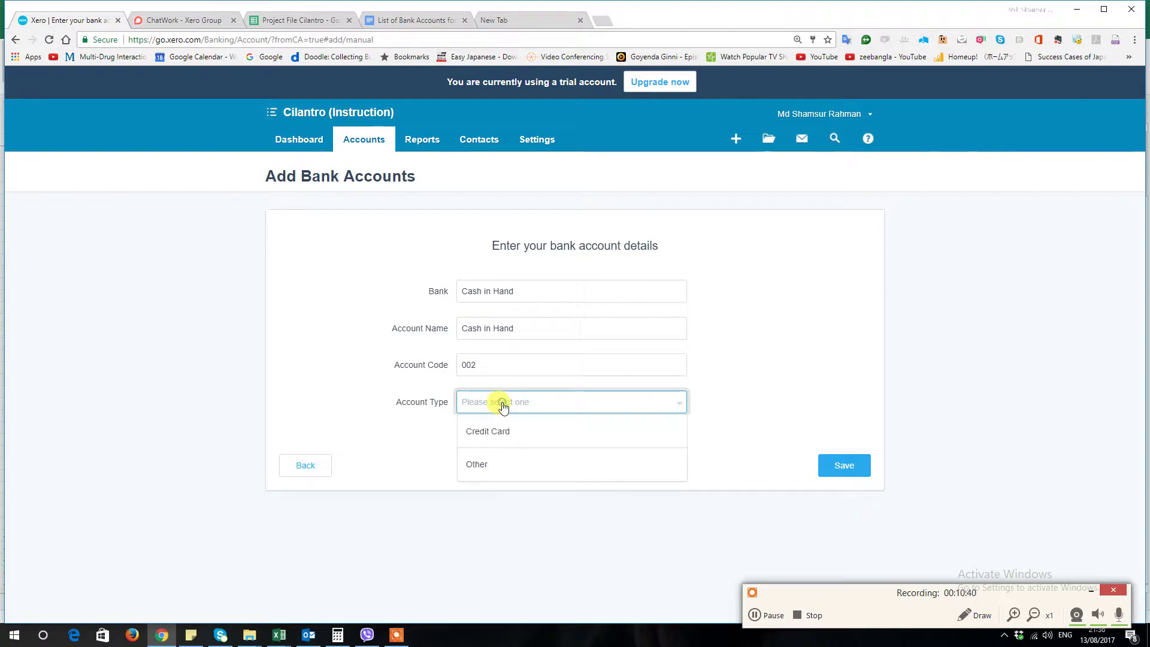
{"action": "left_click", "coordinate": [485, 466]}
{"action": "left_click", "coordinate": [490, 442]}
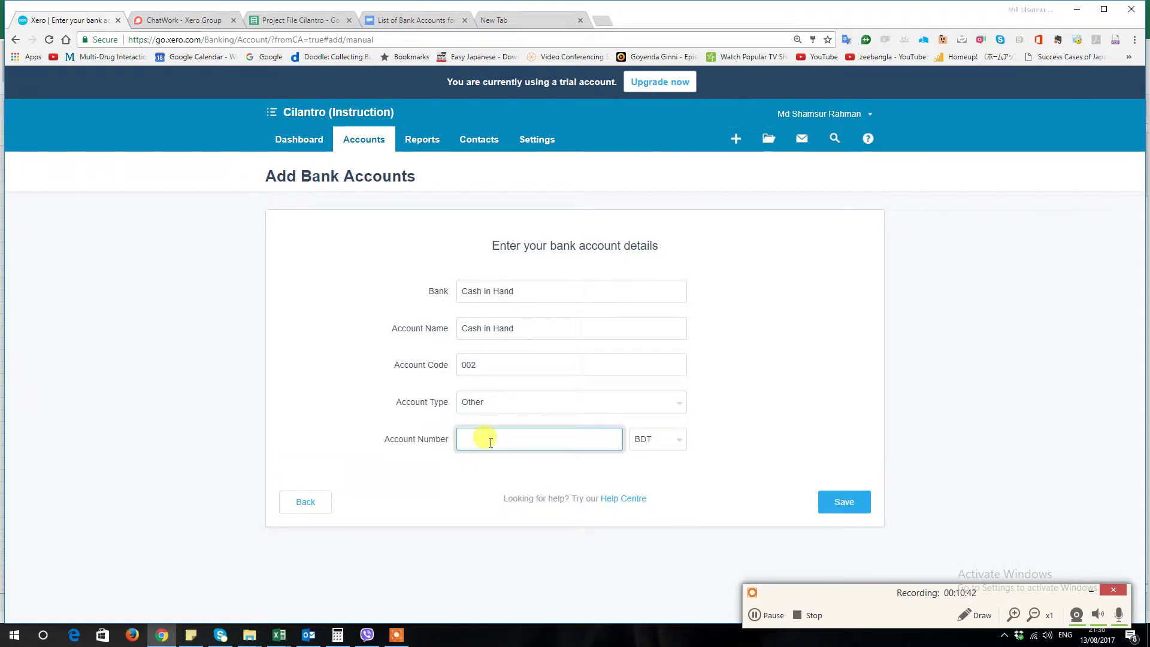
{"action": "type", "text": "002"}
{"action": "left_click", "coordinate": [856, 502]}
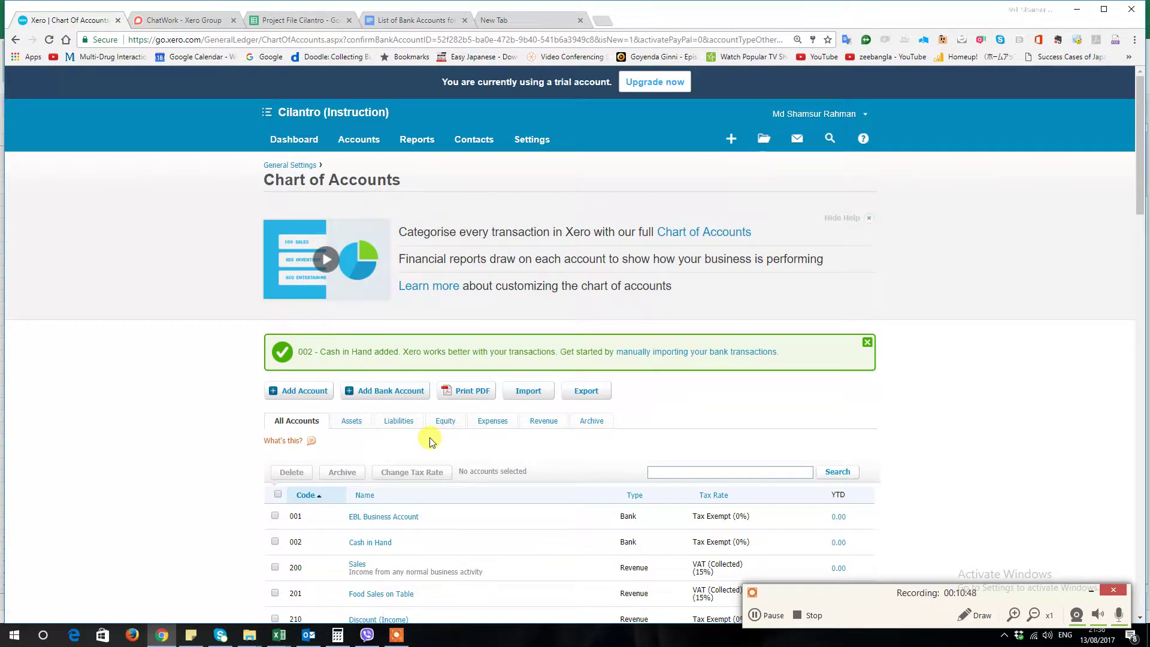
Start adding a further bank account, search for the bank "Undeposited Sales" and choose to add it anyway
{"action": "left_click", "coordinate": [374, 398]}
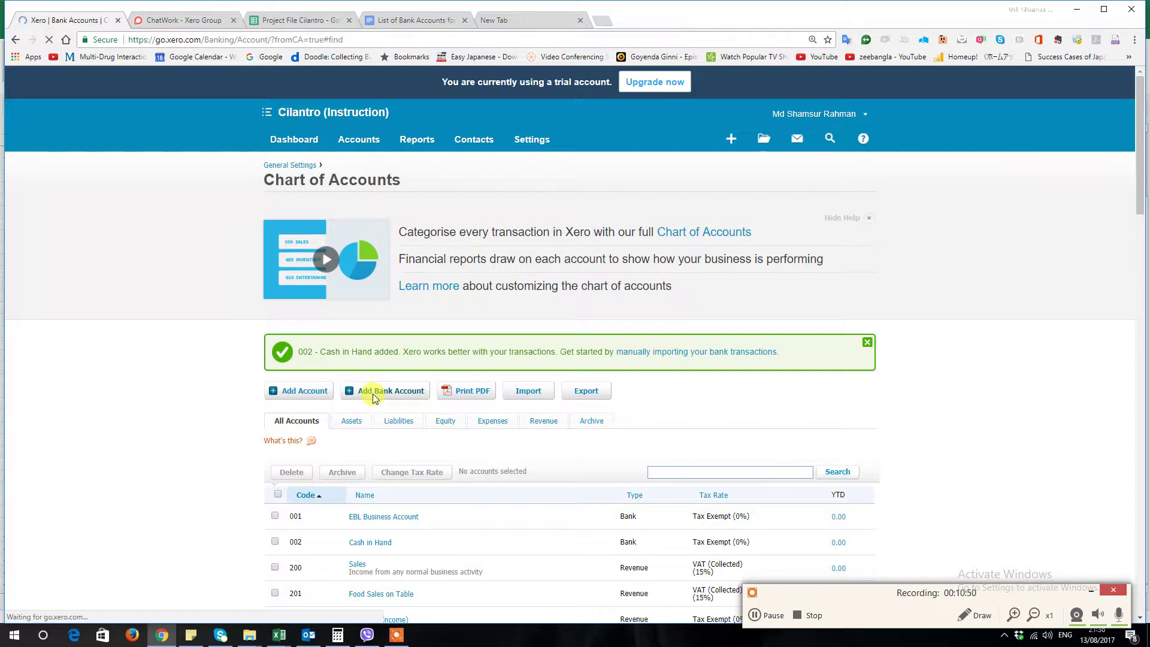
{"action": "type", "text": "Undeposited"}
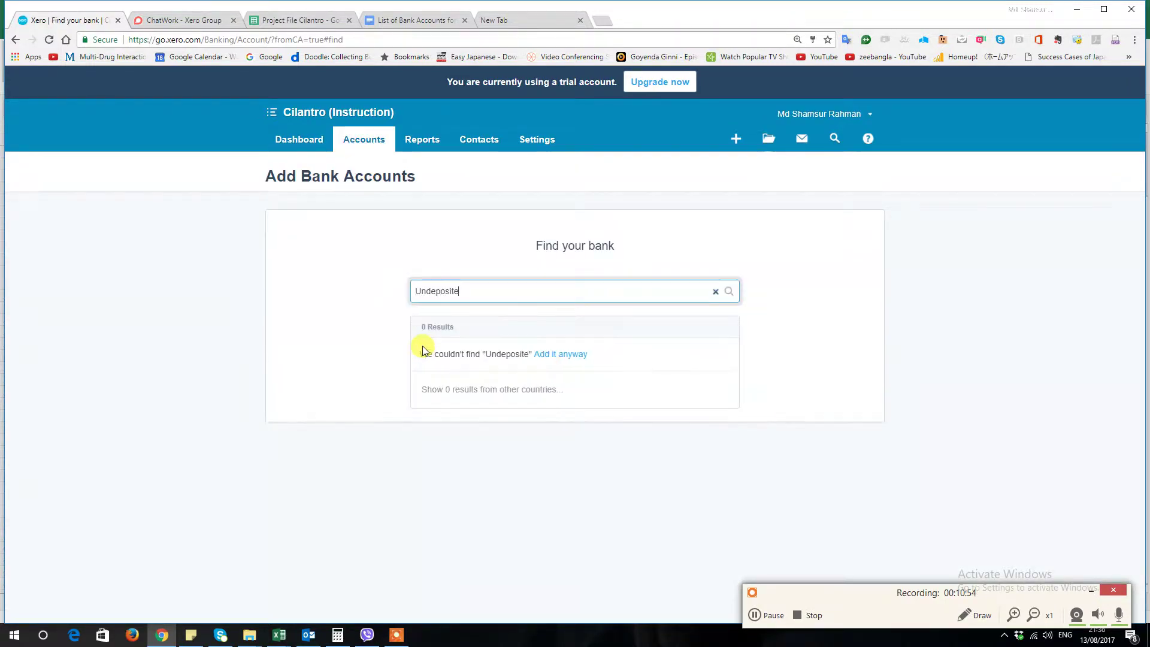
{"action": "right_click", "coordinate": [443, 292]}
{"action": "left_click", "coordinate": [491, 287]}
{"action": "type", "text": "Sales"}
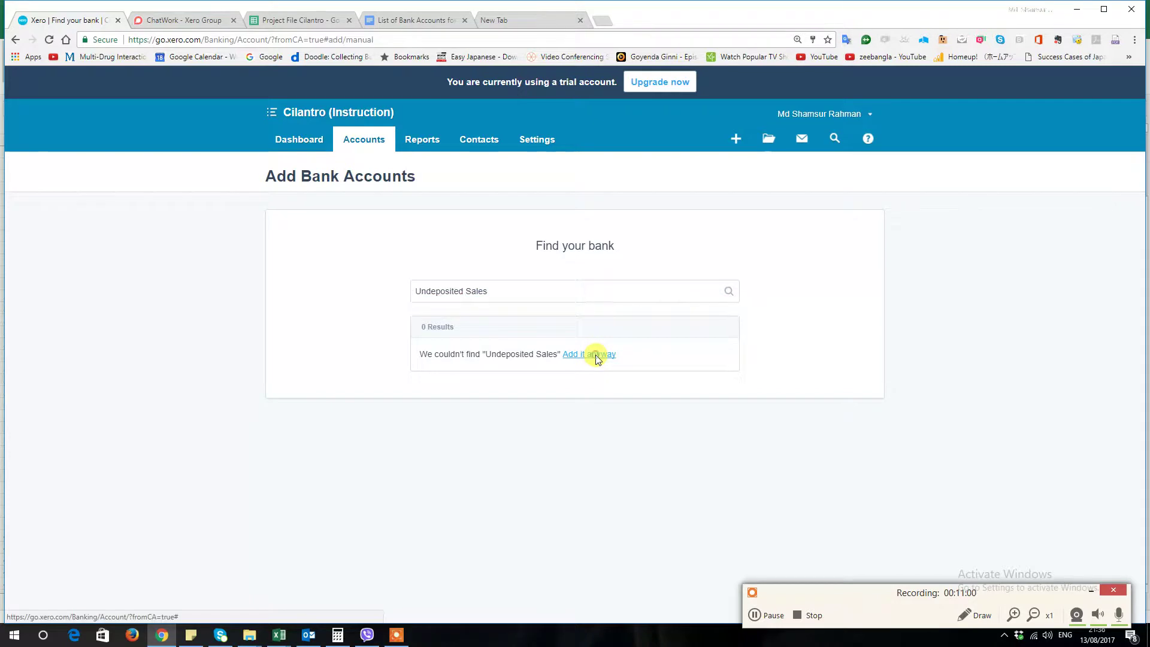
{"action": "left_click", "coordinate": [595, 354]}
Copy the bank name "Undeposited Sales" into the account name and set the account code to 003
{"action": "left_click_drag", "start_coordinate": [563, 293], "coordinate": [441, 289]}
{"action": "key", "text": "ctrl+c"}
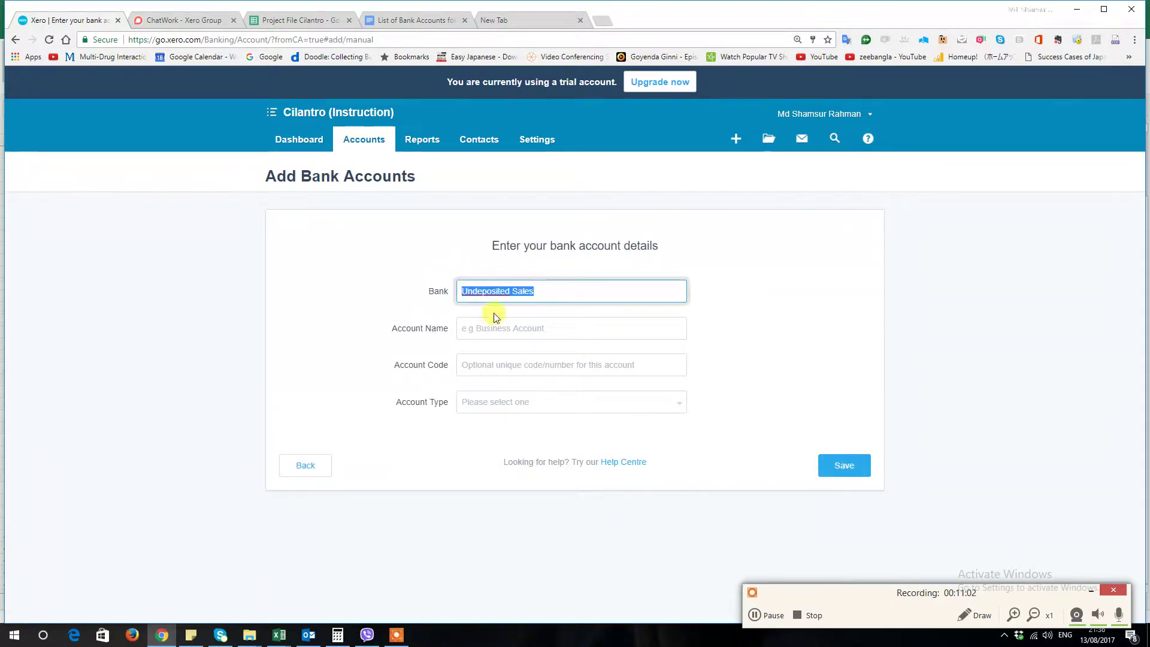
{"action": "left_click", "coordinate": [503, 327]}
{"action": "key", "text": "ctrl+v"}
{"action": "left_click", "coordinate": [510, 359]}
{"action": "type", "text": "003"}
{"action": "key", "text": "Tab"}
Set the Undeposited Sales account's type to Other, fill in its account number and save it
{"action": "left_click", "coordinate": [521, 405]}
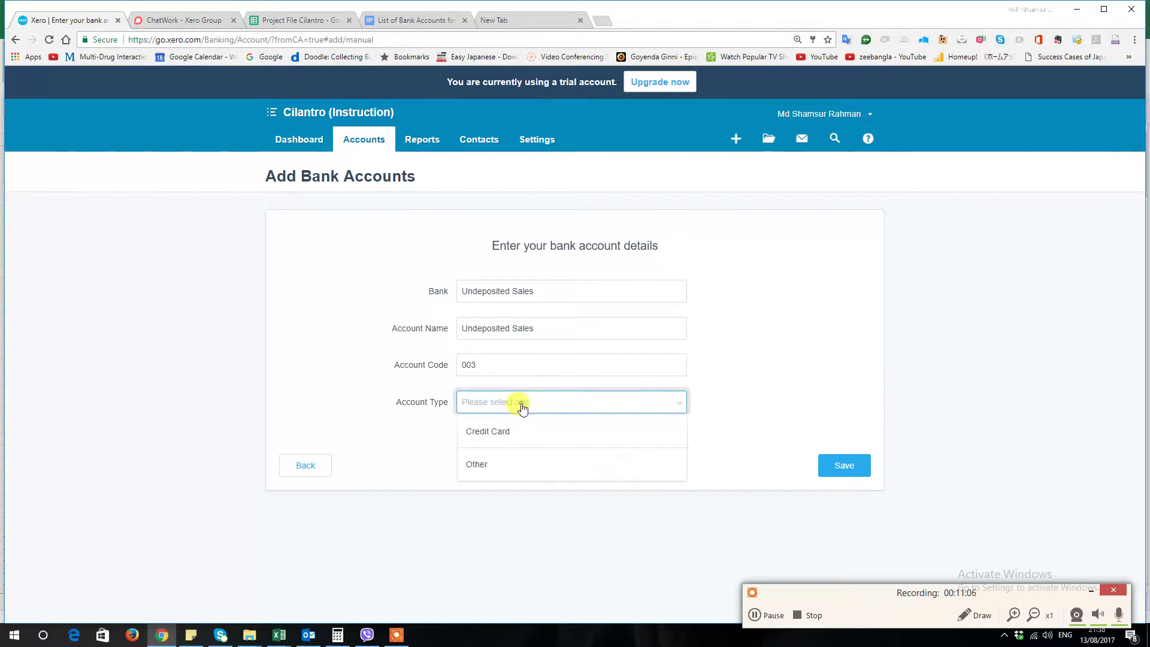
{"action": "left_click", "coordinate": [495, 463]}
{"action": "left_click", "coordinate": [549, 442]}
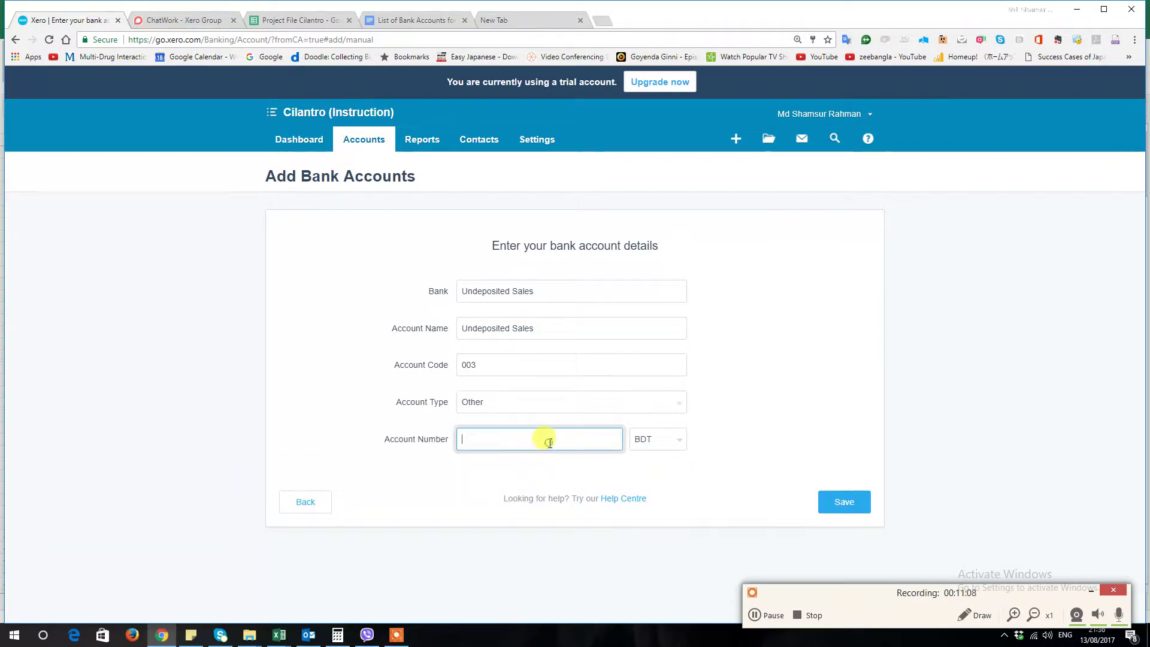
{"action": "left_click", "coordinate": [836, 507]}
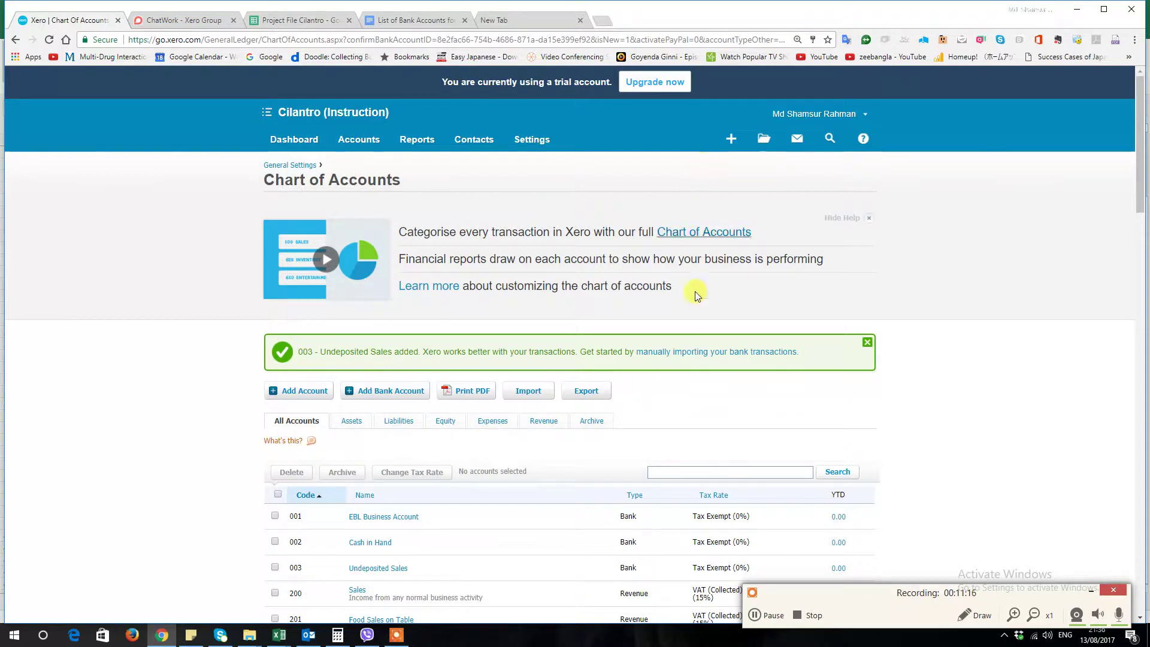
Check the chart of accounts and the options for new transactions, and open the Inventory list of items
{"action": "scroll", "coordinate": [694, 300], "scroll_direction": "down", "scroll_amount": 2}
{"action": "scroll", "coordinate": [697, 316], "scroll_direction": "up", "scroll_amount": 2}
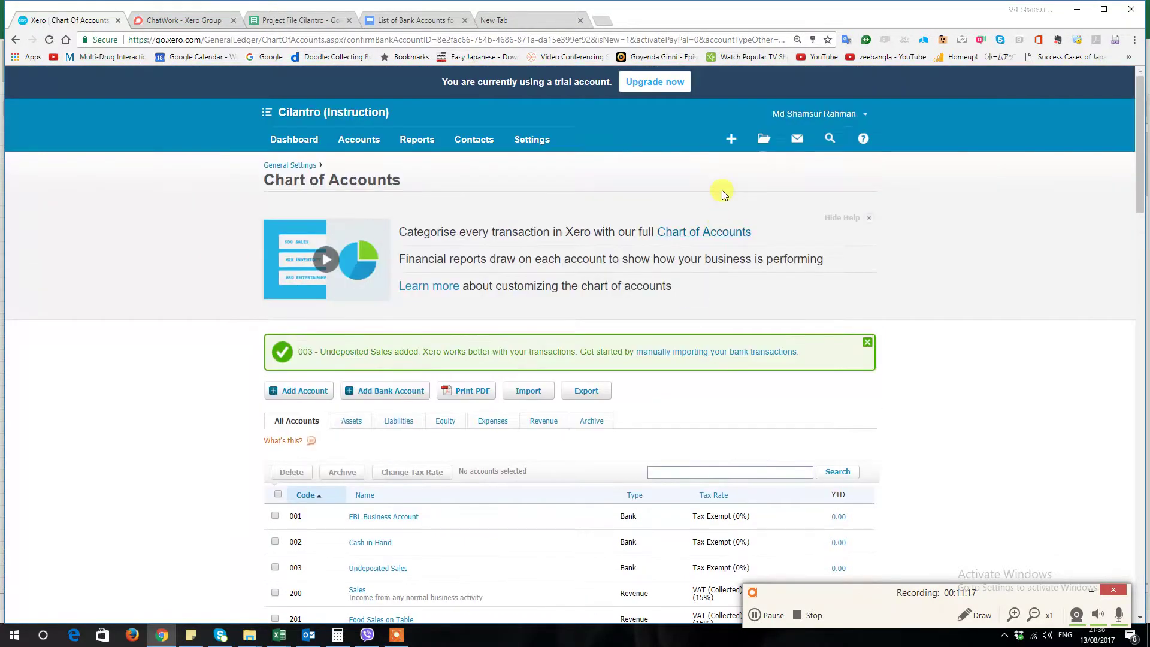
{"action": "left_click", "coordinate": [731, 139]}
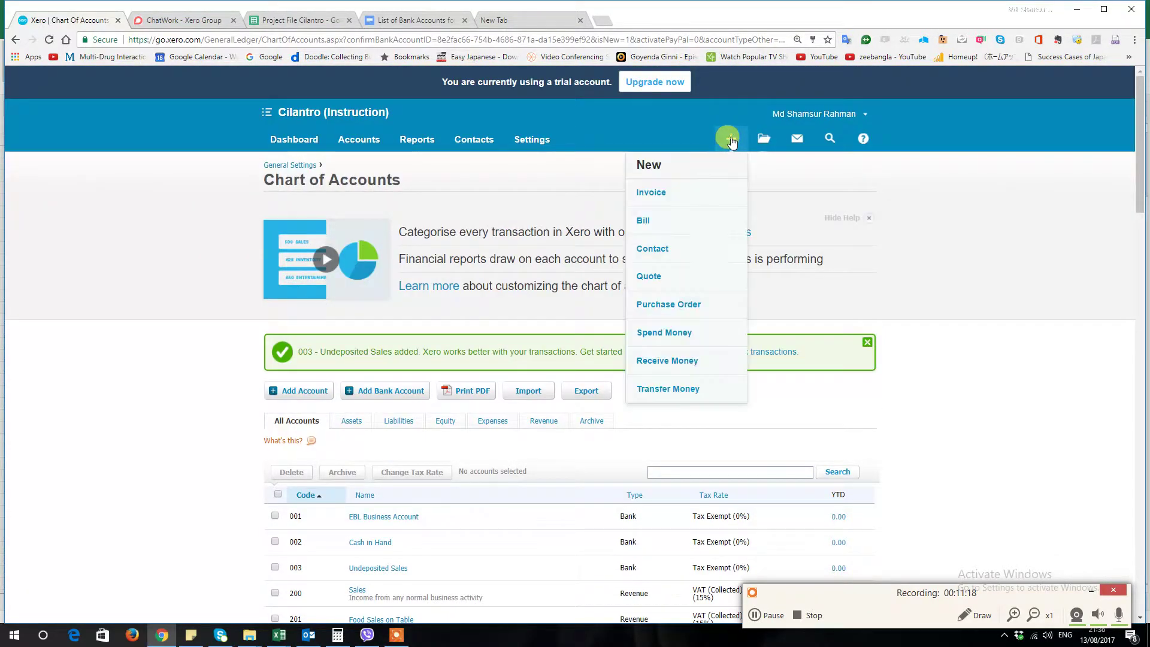
{"action": "left_click", "coordinate": [359, 142]}
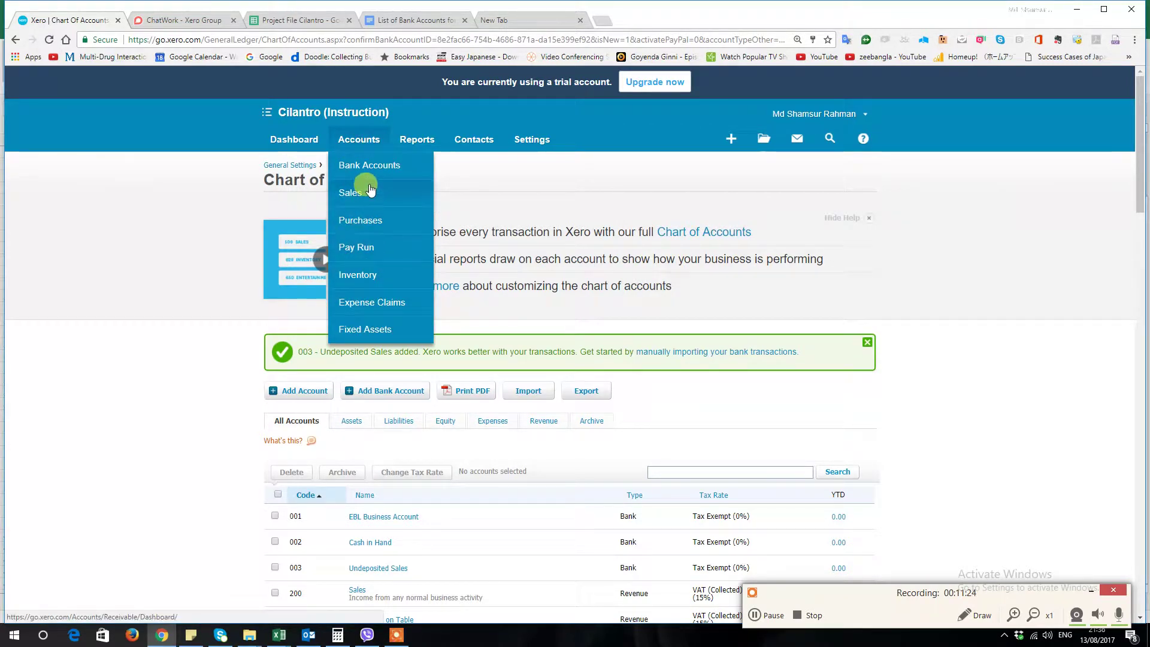
{"action": "left_click", "coordinate": [370, 276]}
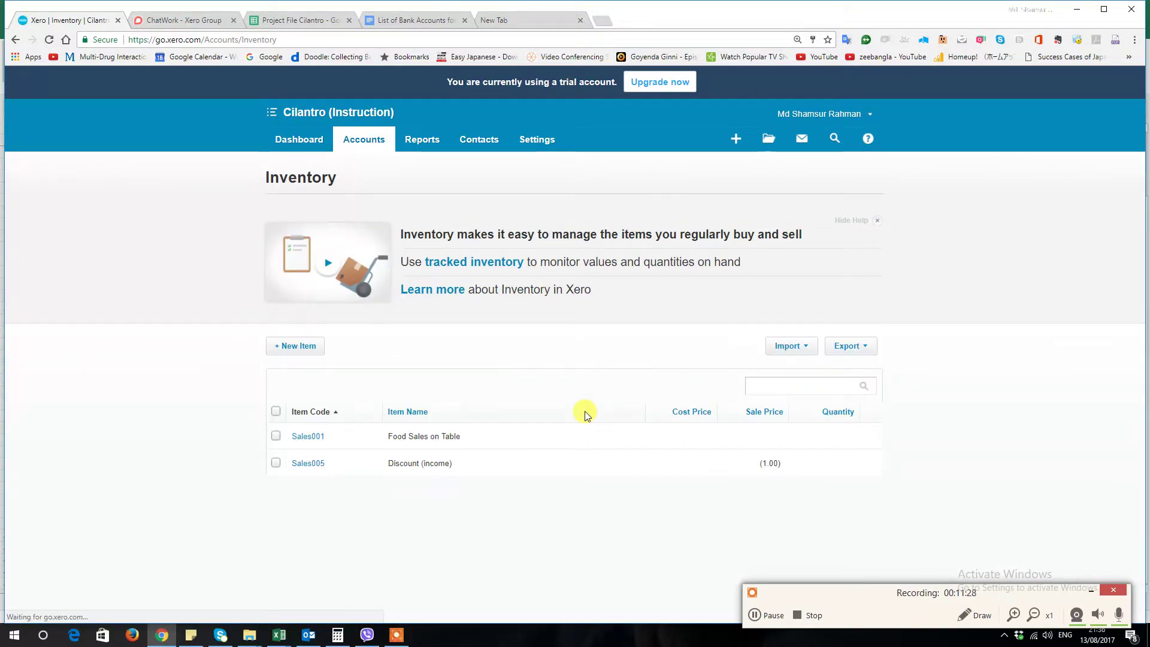
Create a new invoice to the contact "Customers" with both the date and the due date set to 1 Jul 2017
{"action": "left_click", "coordinate": [736, 138]}
{"action": "left_click", "coordinate": [689, 190]}
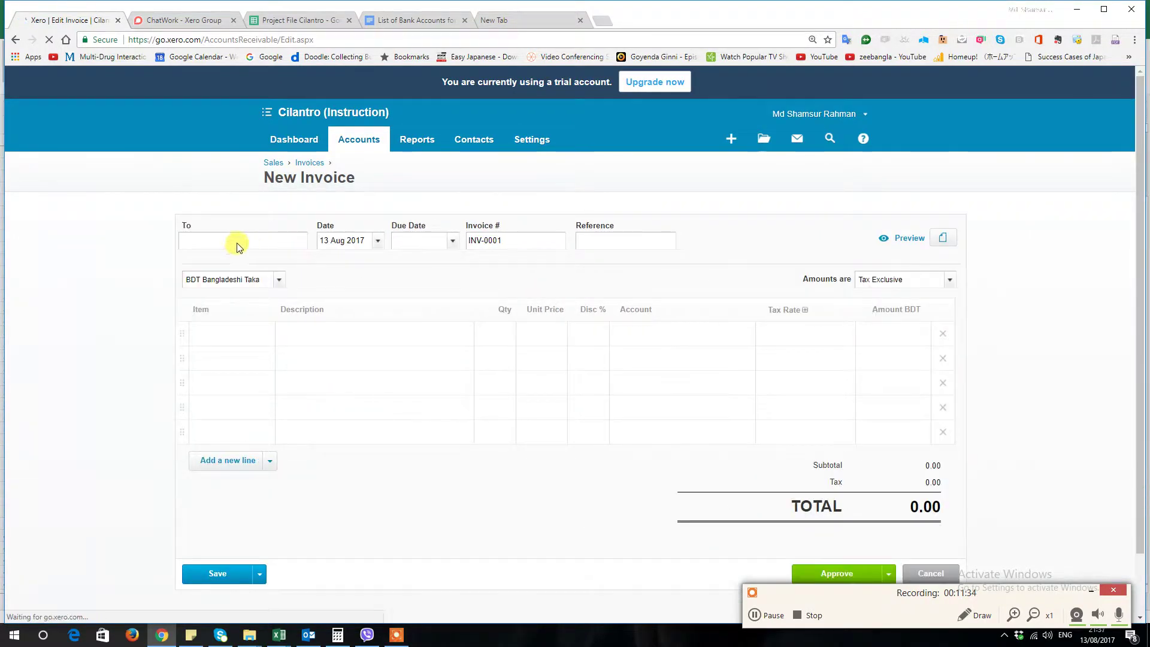
{"action": "left_click", "coordinate": [221, 293]}
{"action": "type", "text": "Customers"}
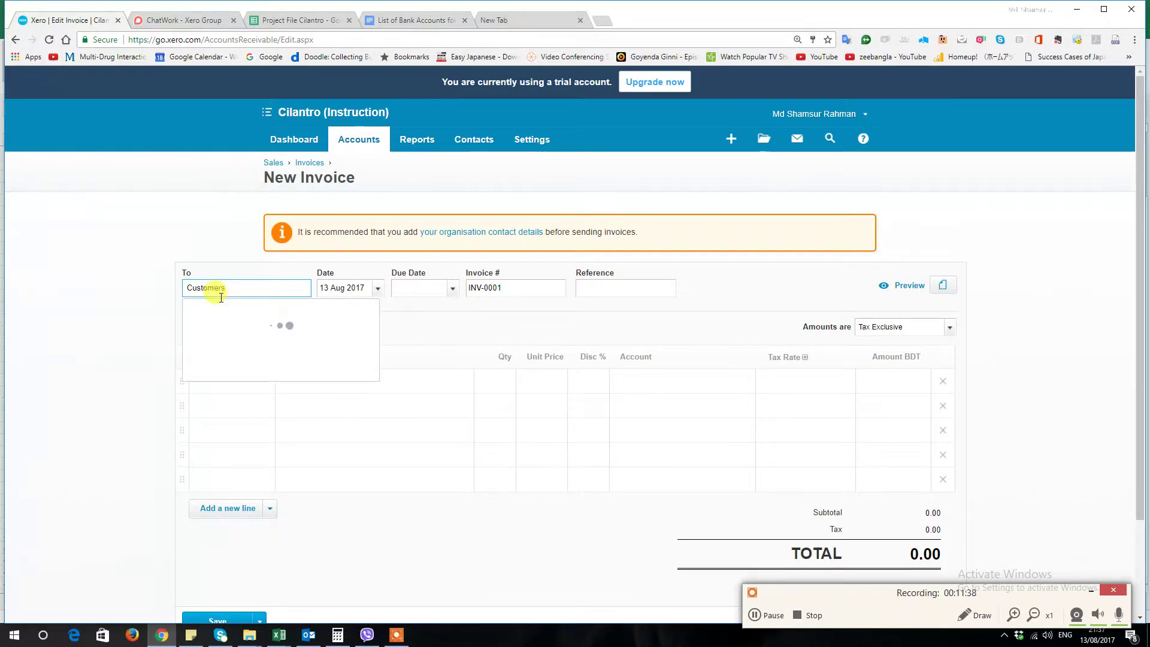
{"action": "key", "text": "Tab"}
{"action": "type", "text": "1"}
{"action": "key", "text": "Tab"}
{"action": "type", "text": "1"}
{"action": "key", "text": "Tab"}
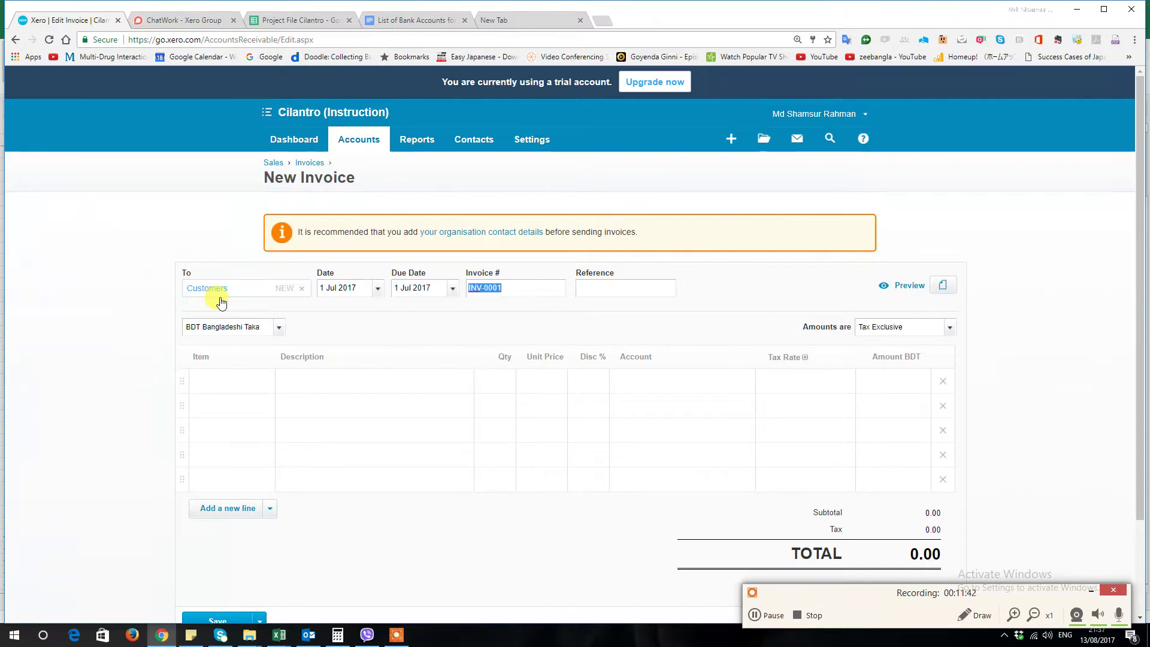
Add the item Food Sales on Table to the invoice's first line with quantity 1 and unit price 25,000
{"action": "key", "text": "Tab"}
{"action": "key", "text": "Tab"}
{"action": "key", "text": "Tab"}
{"action": "type", "text": "food"}
{"action": "key", "text": "Tab"}
{"action": "key", "text": "Tab"}
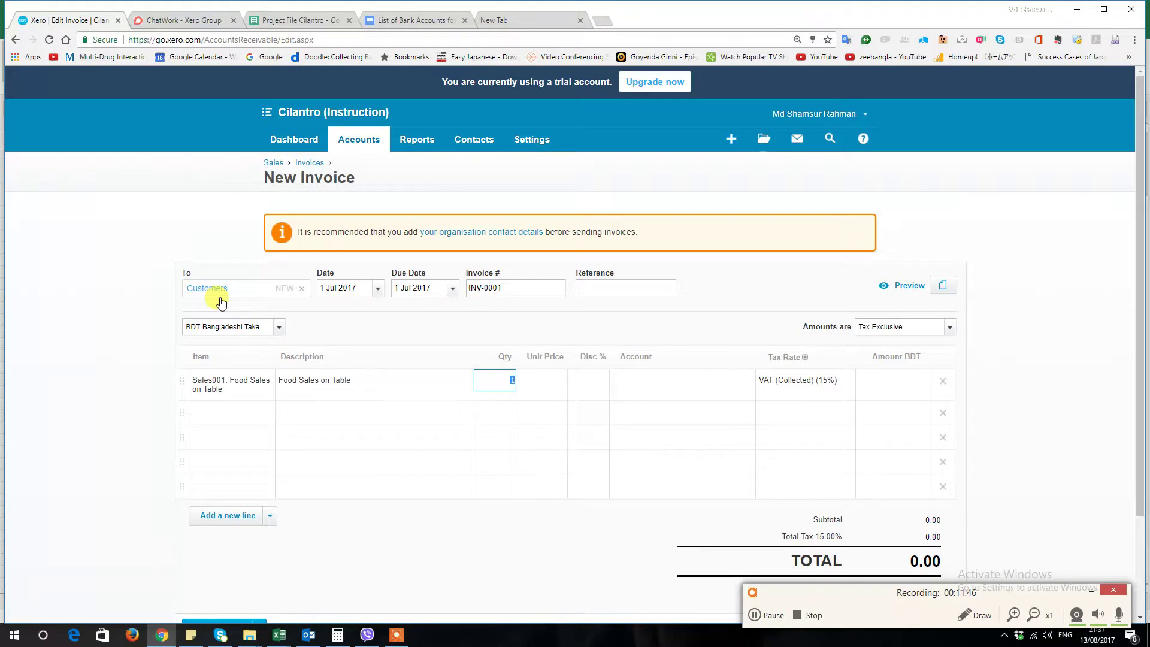
{"action": "key", "text": "Tab"}
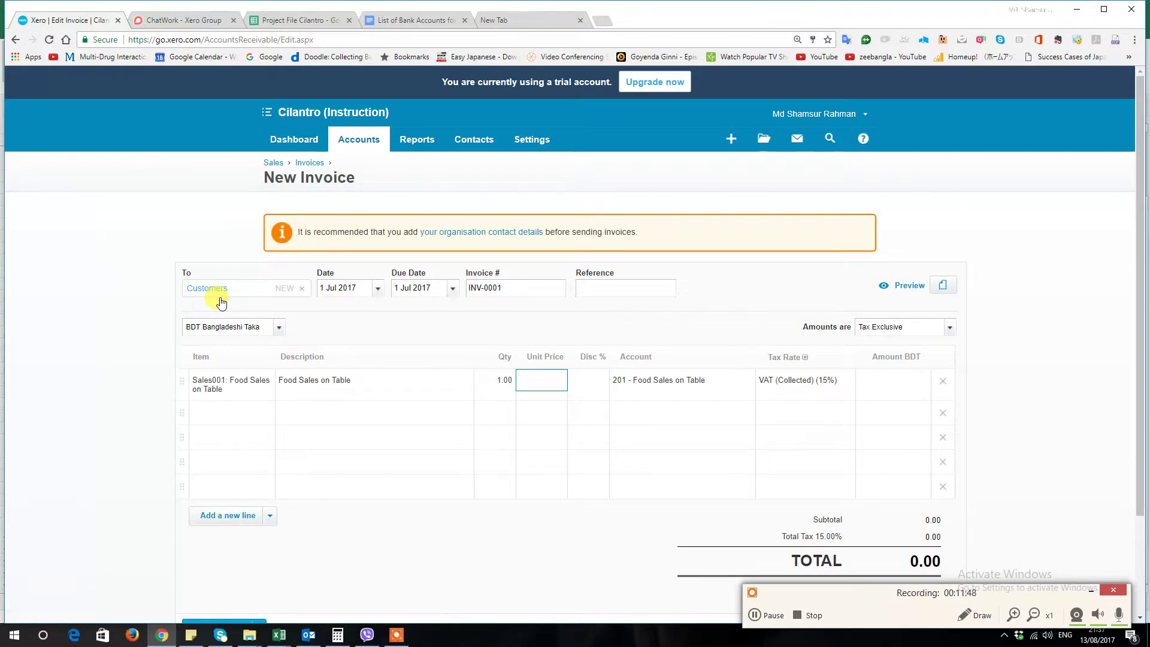
{"action": "key", "text": "Tab"}
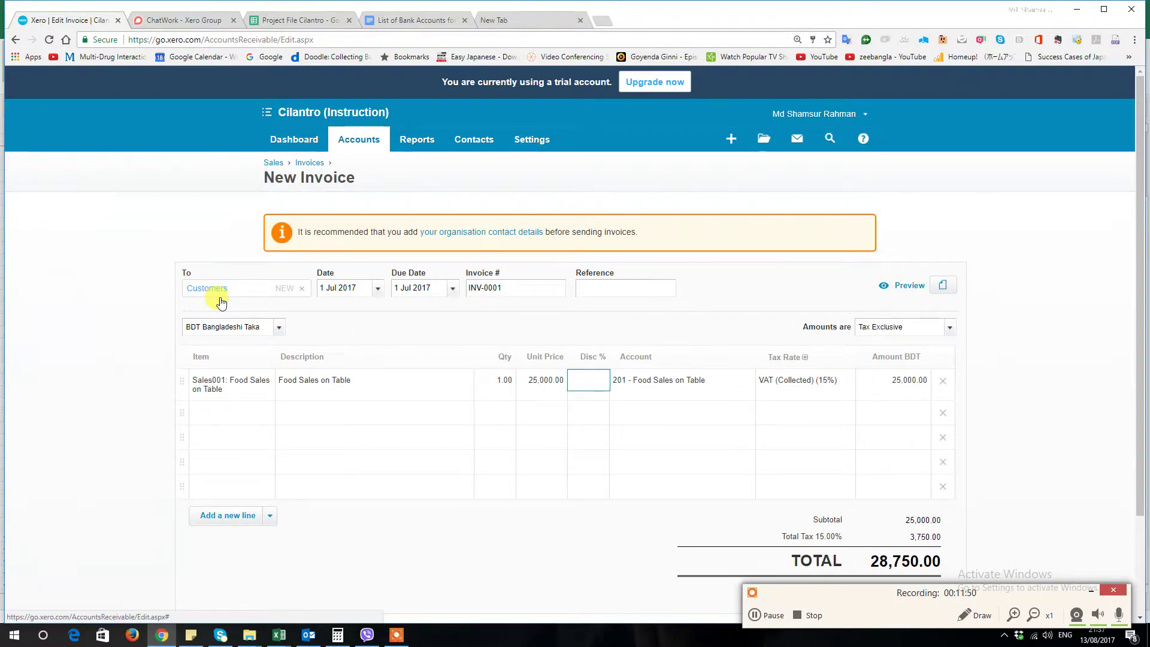
{"action": "key", "text": "Tab"}
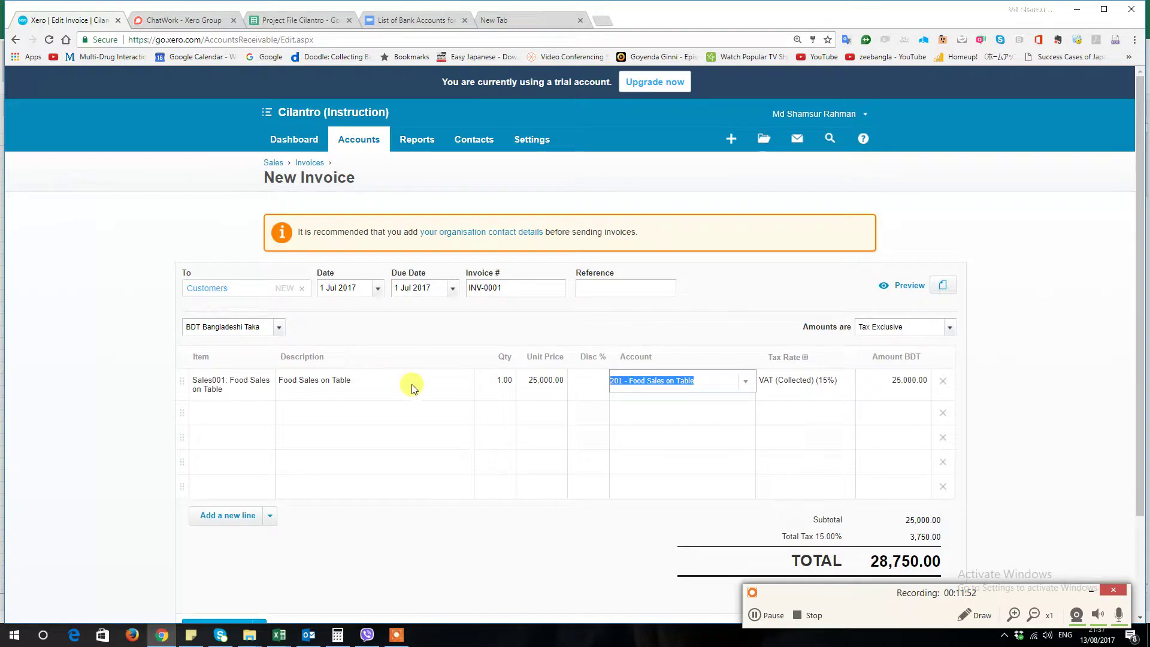
Approve the Food Sales on Table invoice
{"action": "scroll", "coordinate": [662, 431], "scroll_direction": "down", "scroll_amount": 1}
{"action": "scroll", "coordinate": [788, 455], "scroll_direction": "down", "scroll_amount": 1}
{"action": "left_click", "coordinate": [889, 508]}
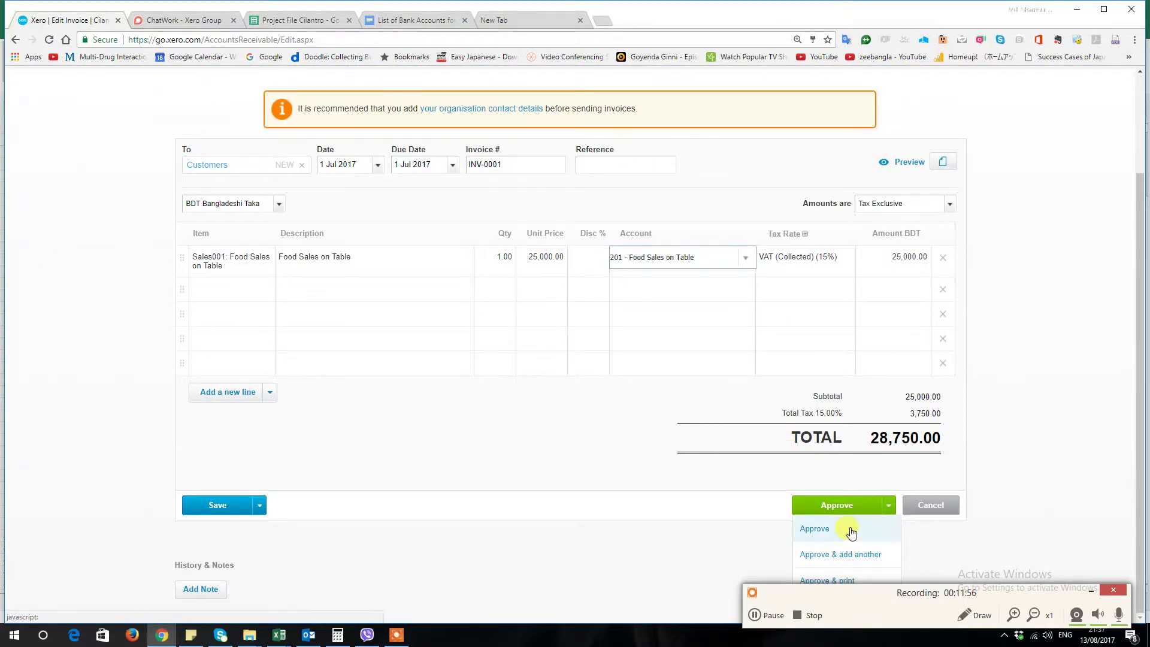
{"action": "left_click", "coordinate": [845, 507]}
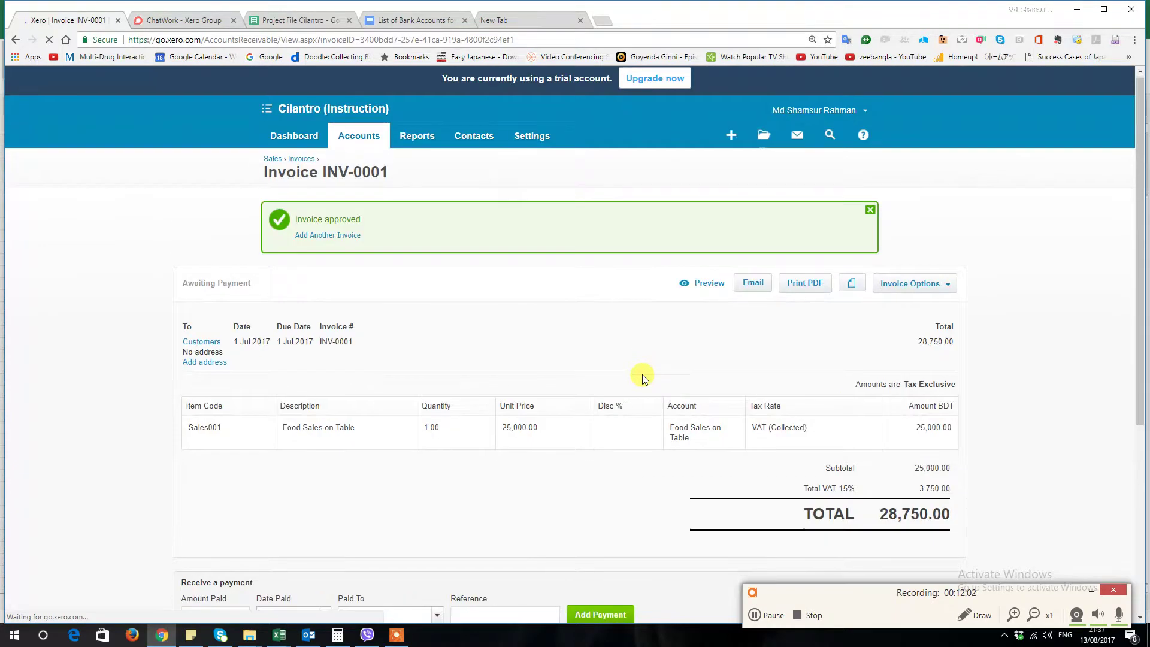
Record receipt of the invoice's full payment, dated 1 Jul 2017 and paid to the Undeposited Sales account
{"action": "scroll", "coordinate": [642, 378], "scroll_direction": "down", "scroll_amount": 1}
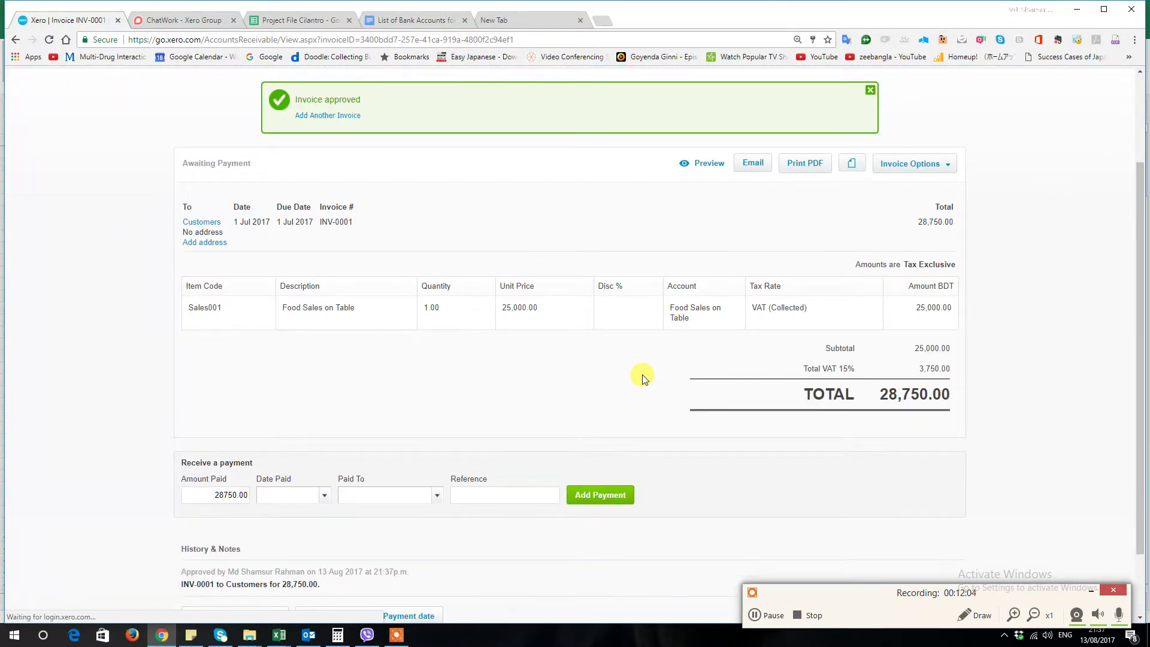
{"action": "left_click", "coordinate": [243, 494]}
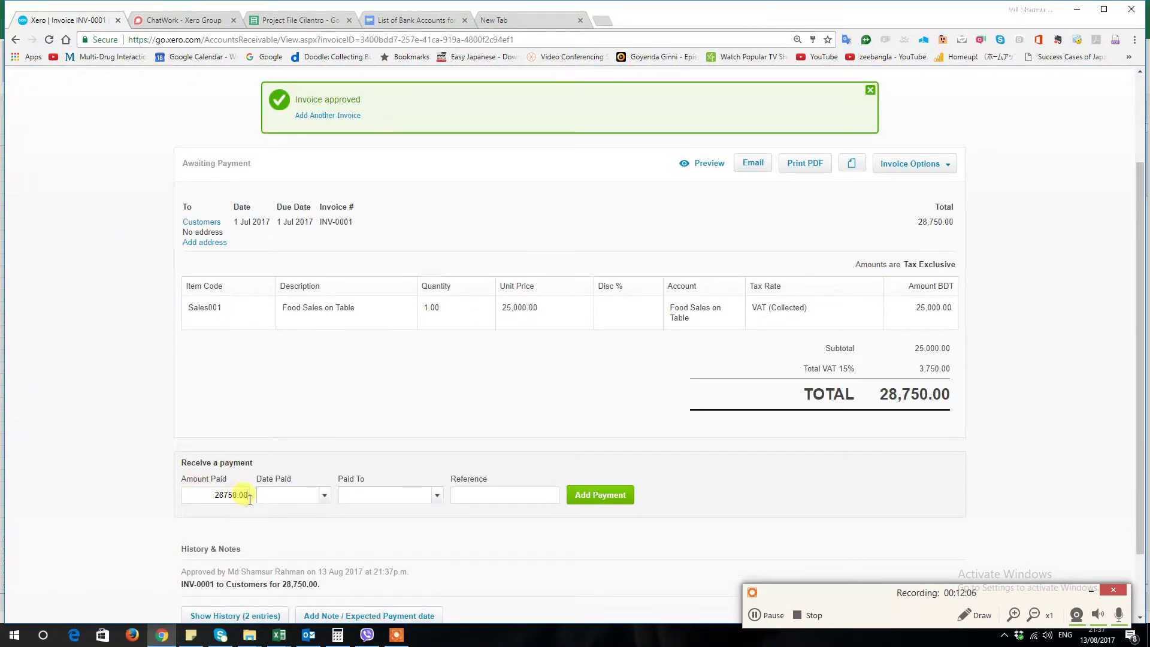
{"action": "left_click", "coordinate": [290, 497]}
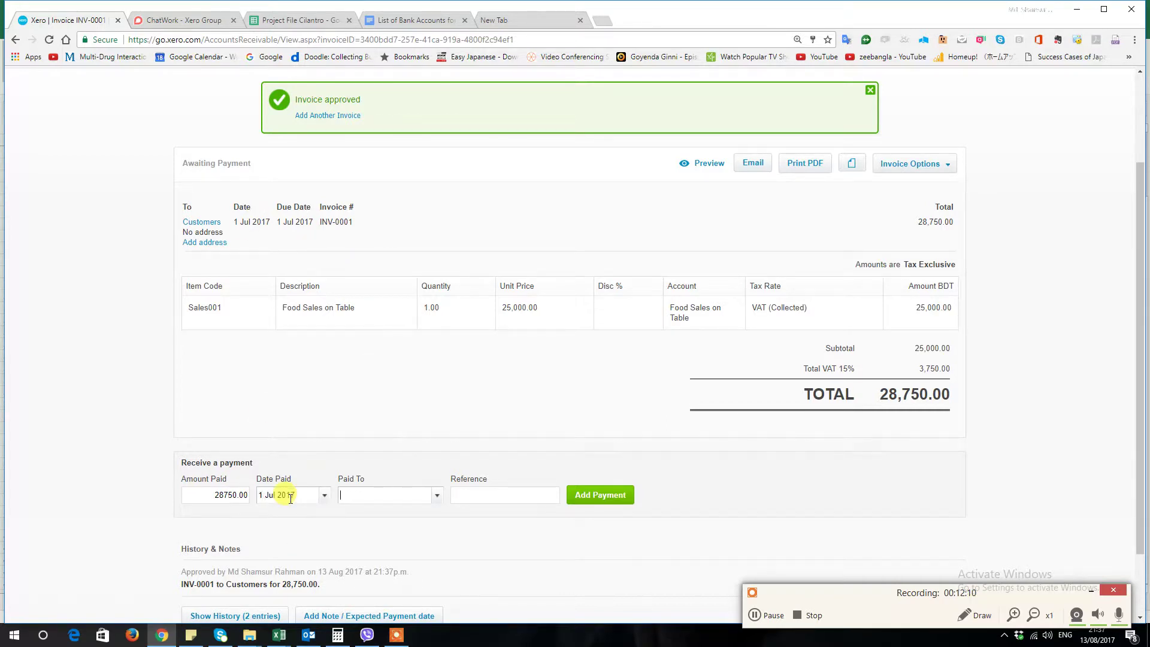
{"action": "type", "text": "und"}
{"action": "key", "text": "Tab"}
{"action": "left_click", "coordinate": [617, 502]}
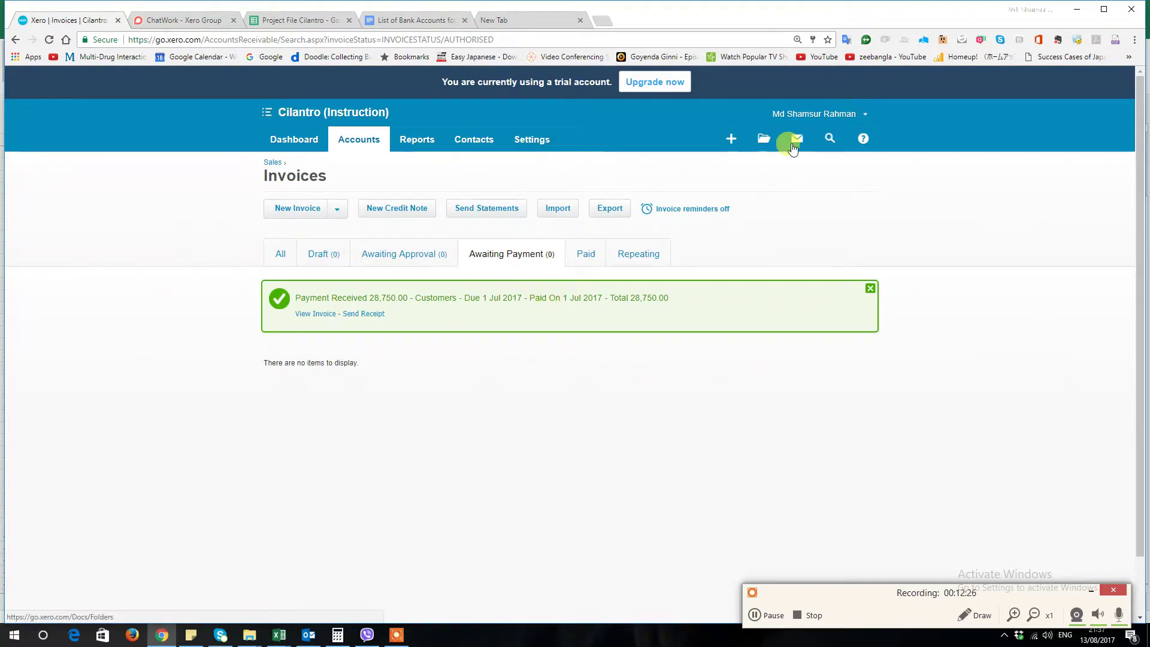
Start a new money transfer from Undeposited Sales to EBL Business Account
{"action": "left_click", "coordinate": [729, 138]}
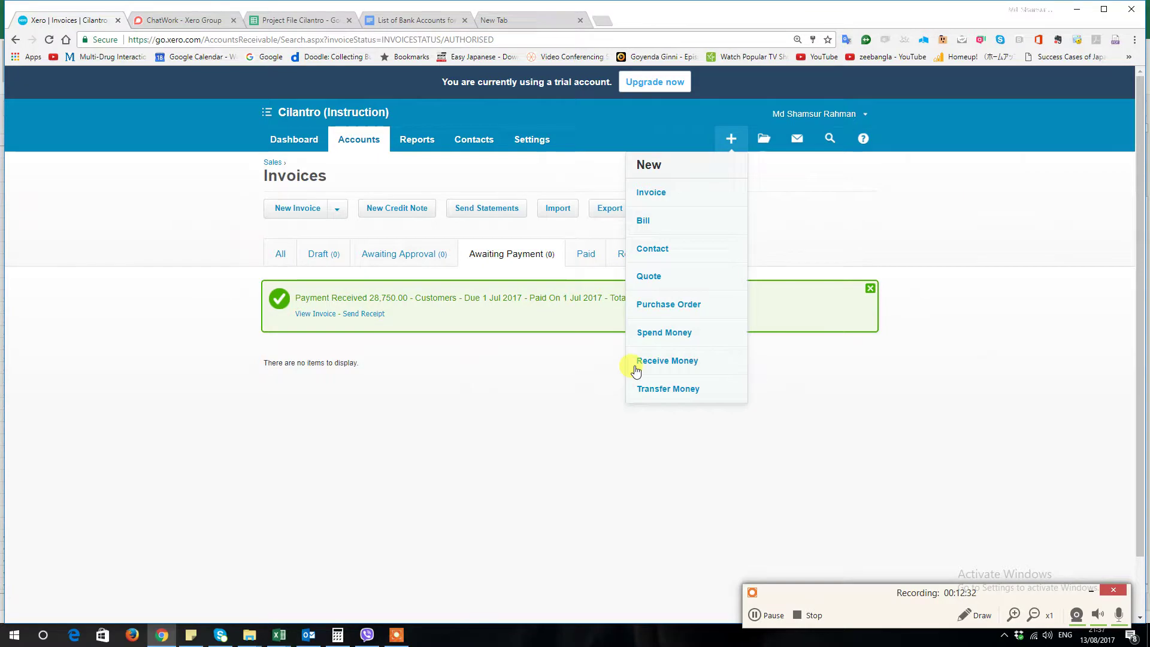
{"action": "left_click", "coordinate": [677, 390]}
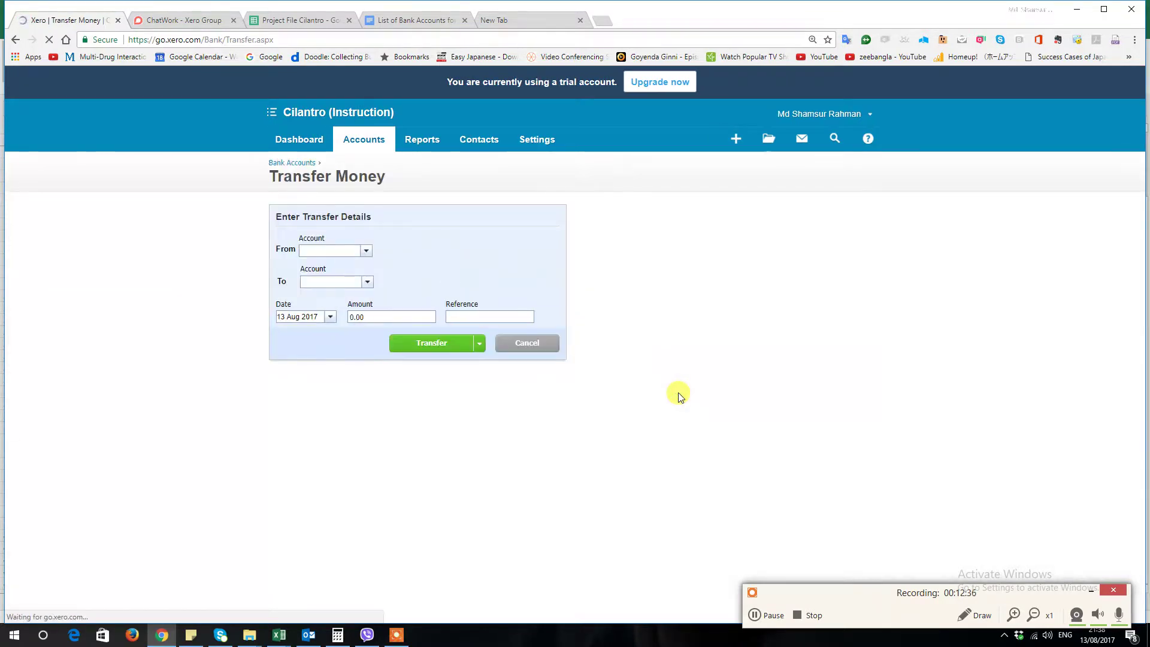
{"action": "left_click", "coordinate": [367, 251]}
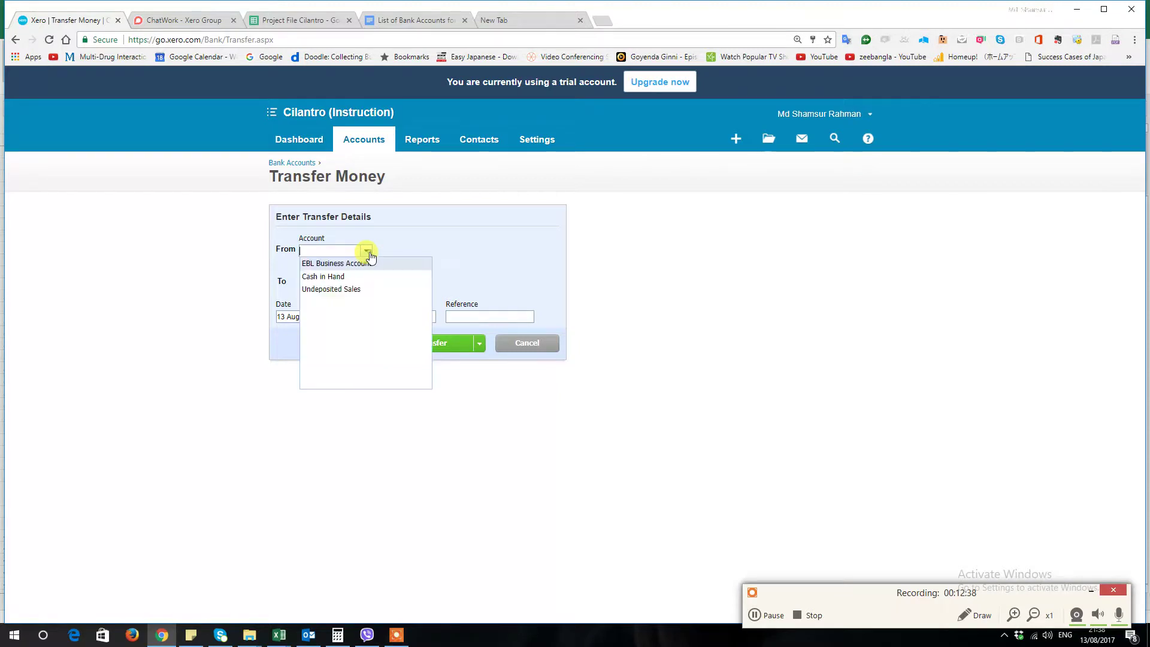
{"action": "left_click", "coordinate": [358, 288]}
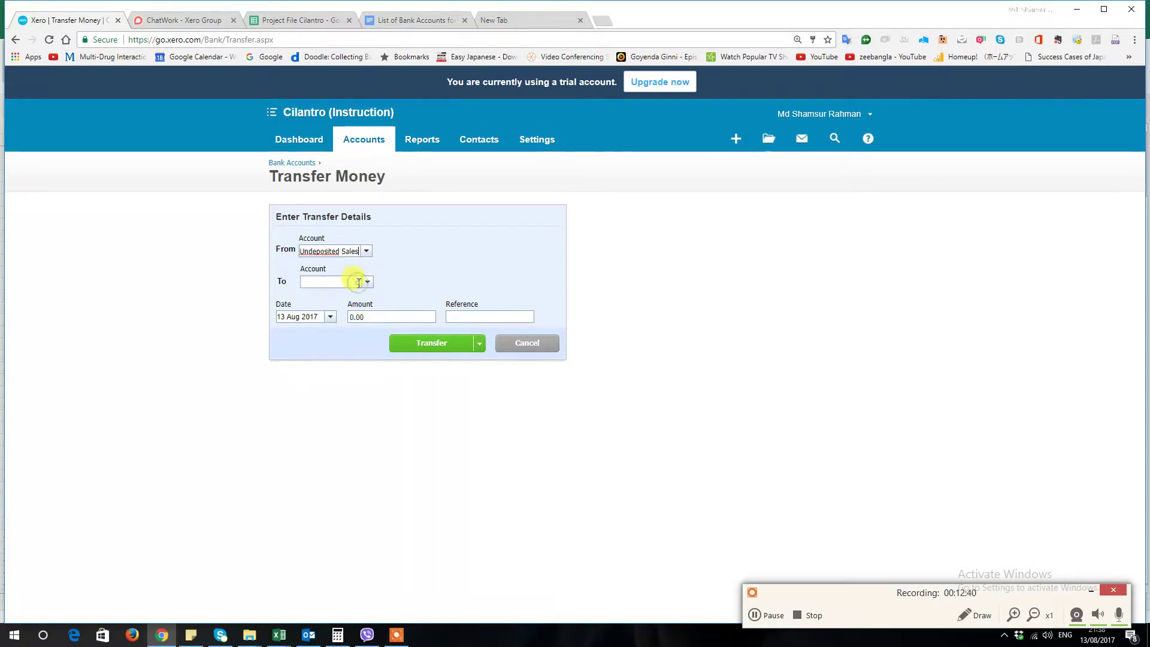
{"action": "left_click", "coordinate": [369, 283]}
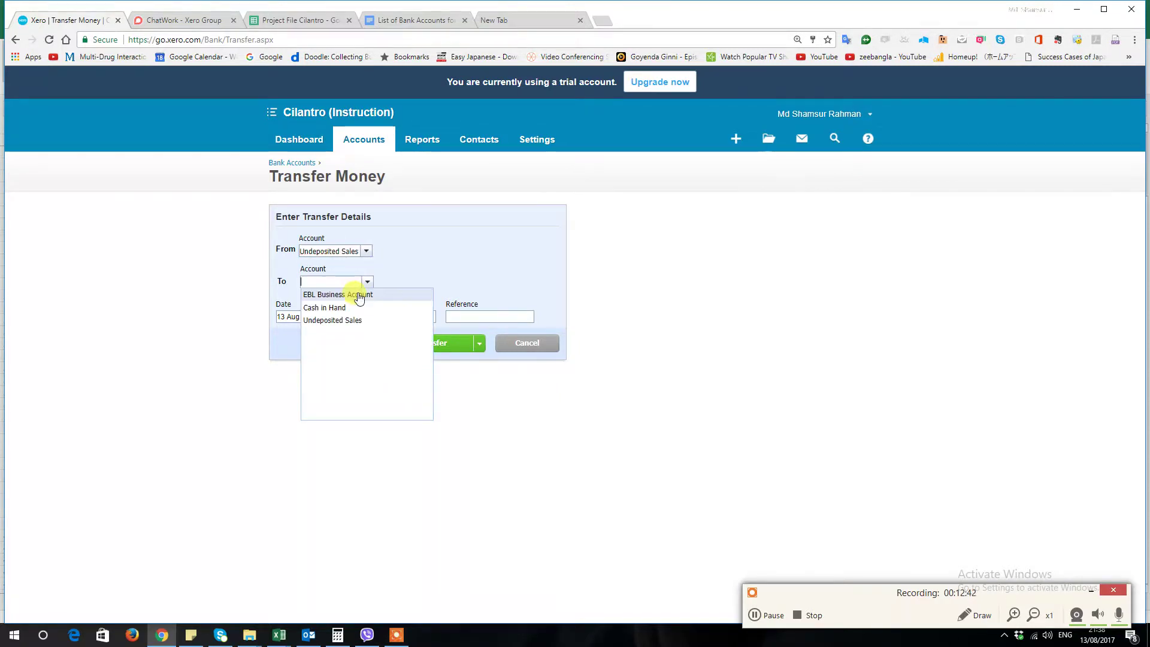
{"action": "left_click", "coordinate": [358, 295]}
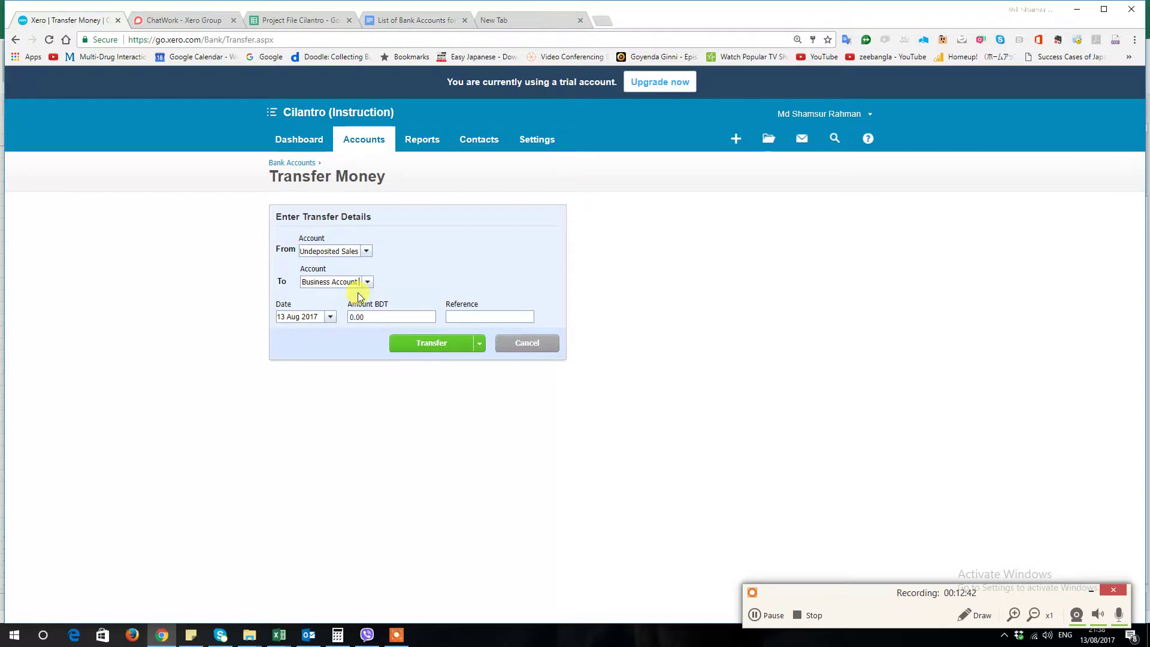
Date the transfer 1 Jul 2017, enter 15000 BDT with reference Cash Sales, and submit it with the option to add another
{"action": "left_click", "coordinate": [332, 318]}
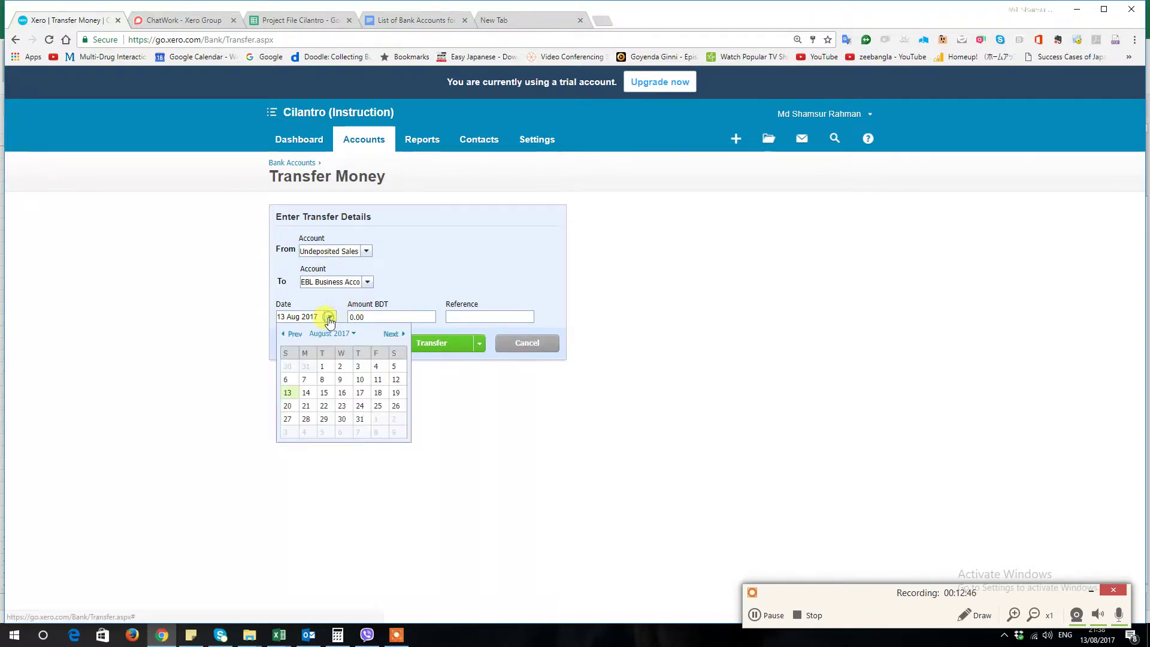
{"action": "left_click", "coordinate": [299, 336]}
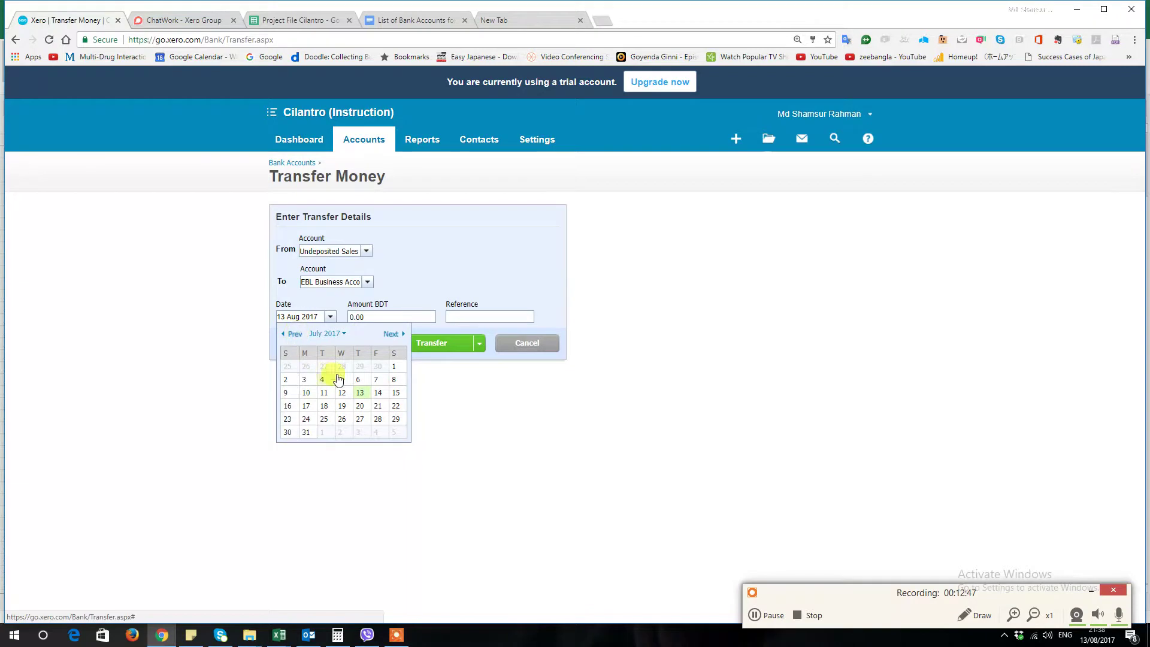
{"action": "left_click", "coordinate": [392, 366]}
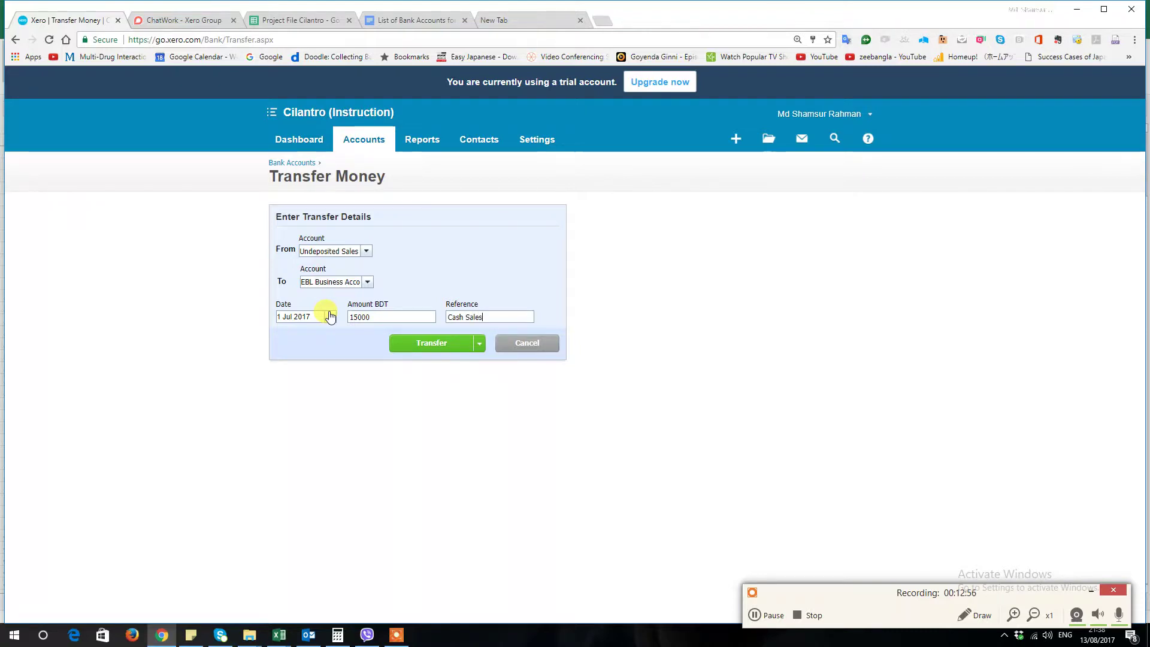
{"action": "left_click", "coordinate": [480, 344]}
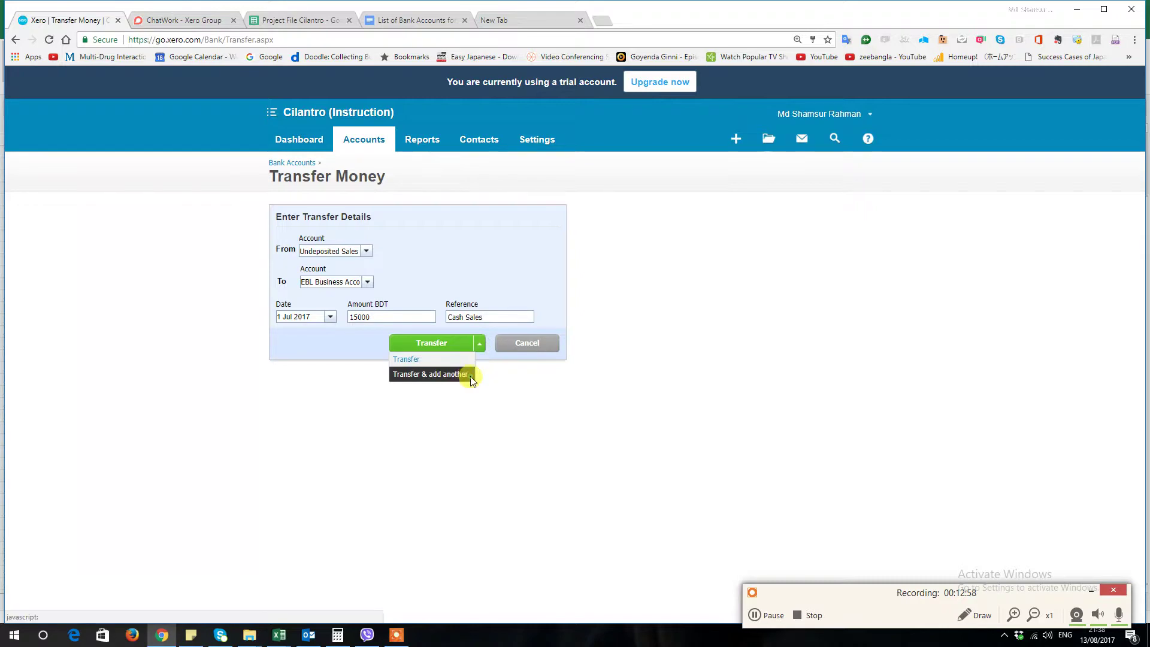
{"action": "left_click", "coordinate": [470, 375]}
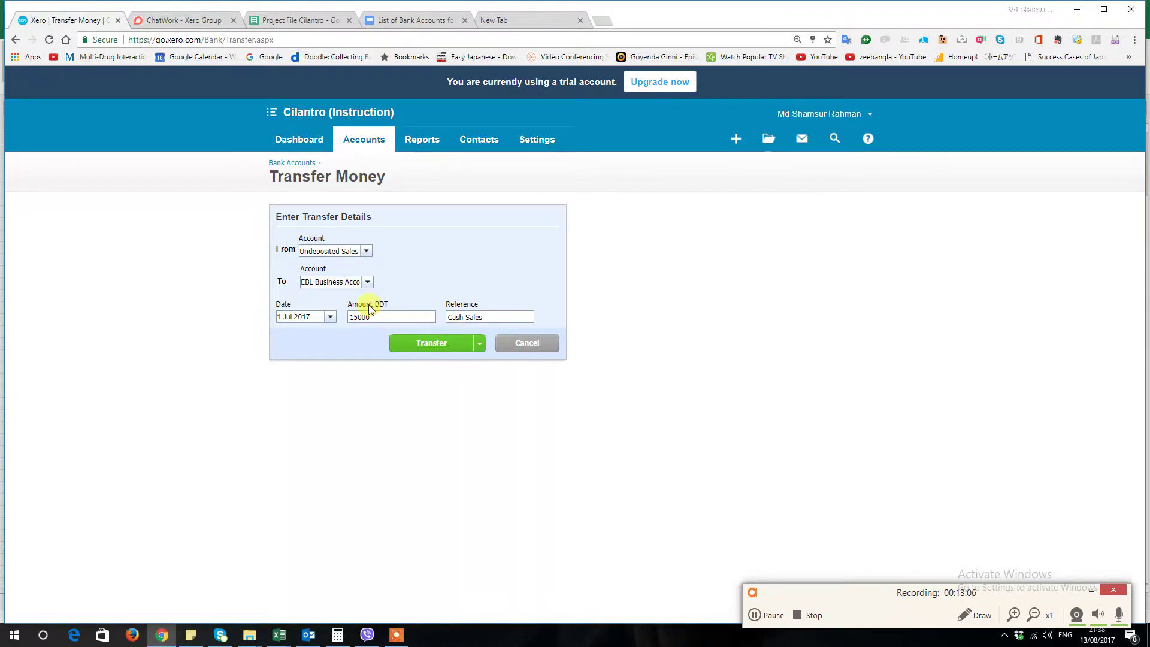
{"action": "left_click", "coordinate": [480, 343]}
{"action": "left_click", "coordinate": [452, 375]}
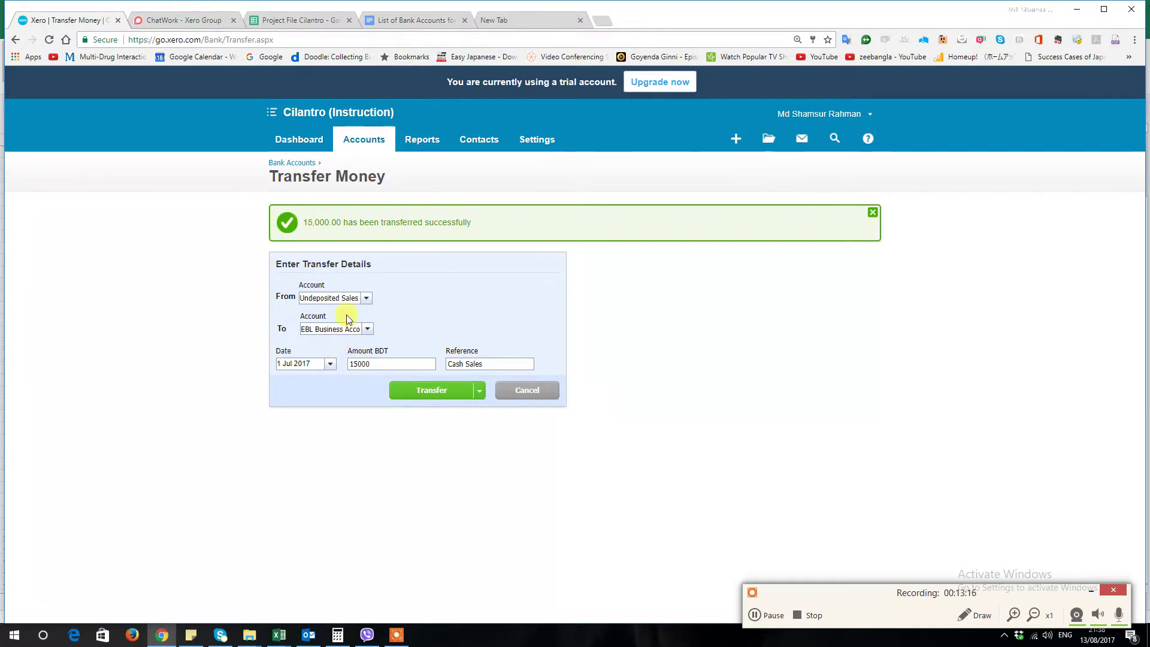
Submit a transfer of 4500 BDT with reference EBL POS between the same accounts, again choosing to add another
{"action": "left_click_drag", "start_coordinate": [374, 363], "coordinate": [332, 364]}
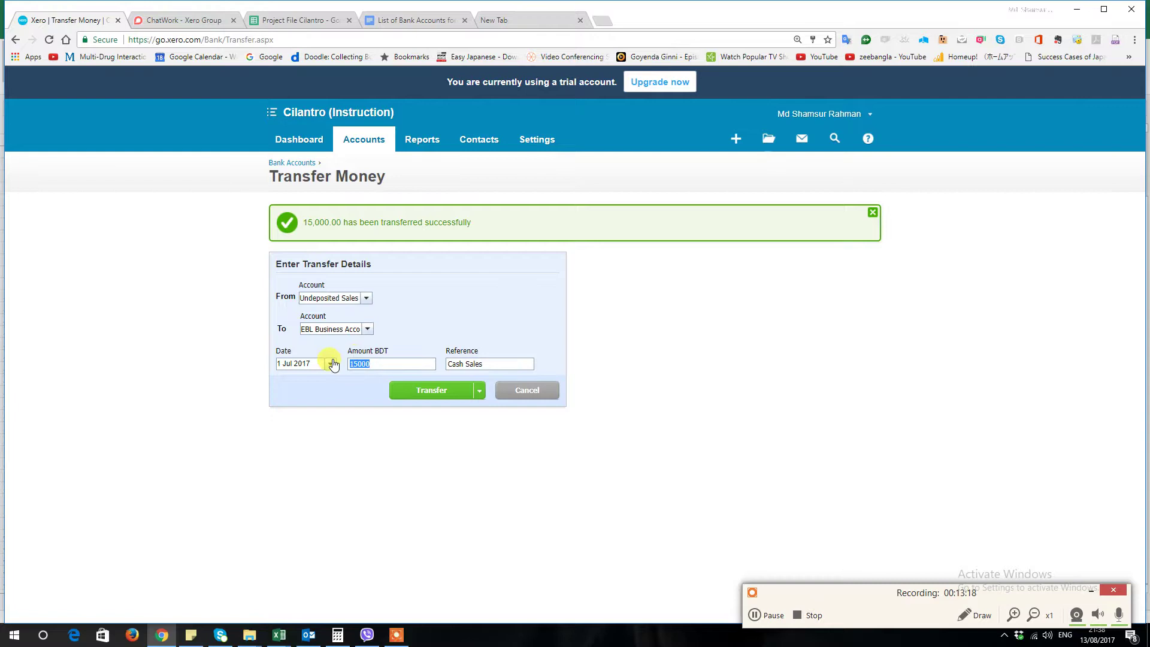
{"action": "key", "text": "BackSpace"}
{"action": "type", "text": "4500"}
{"action": "key", "text": "Tab"}
{"action": "type", "text": "EBL PO"}
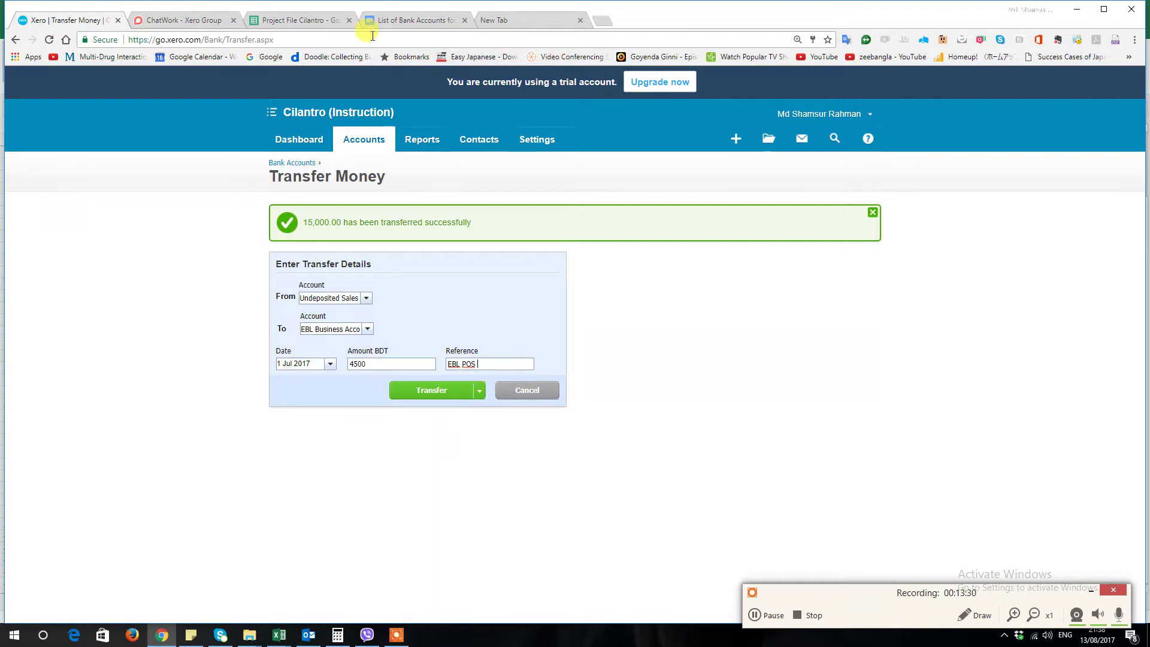
{"action": "left_click", "coordinate": [313, 20]}
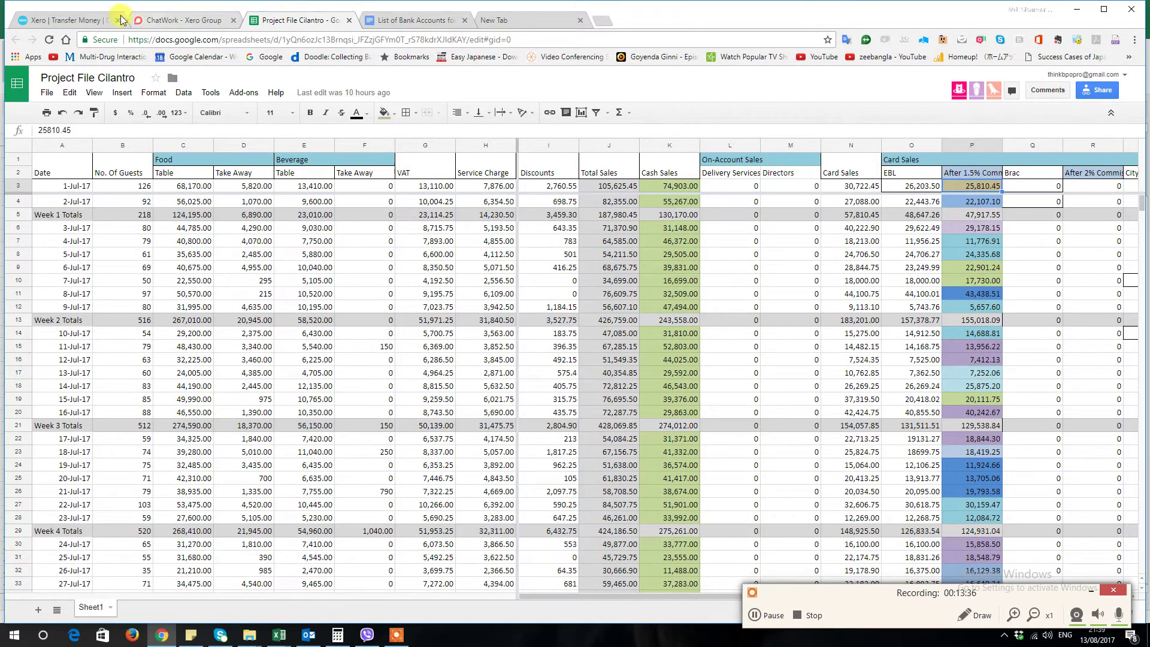
{"action": "left_click", "coordinate": [51, 19]}
{"action": "left_click", "coordinate": [480, 390]}
{"action": "left_click", "coordinate": [466, 420]}
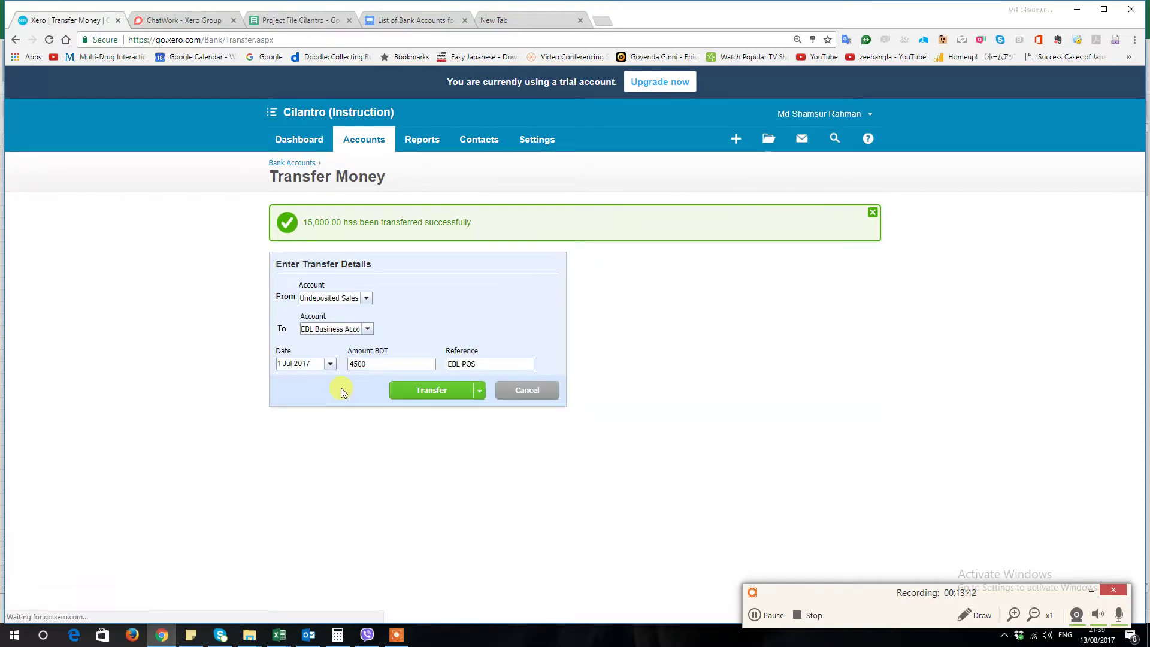
Make a final transfer of 4300 BDT with reference CITY POS from Undeposited Sales to EBL Business Account
{"action": "double_click", "coordinate": [380, 363]}
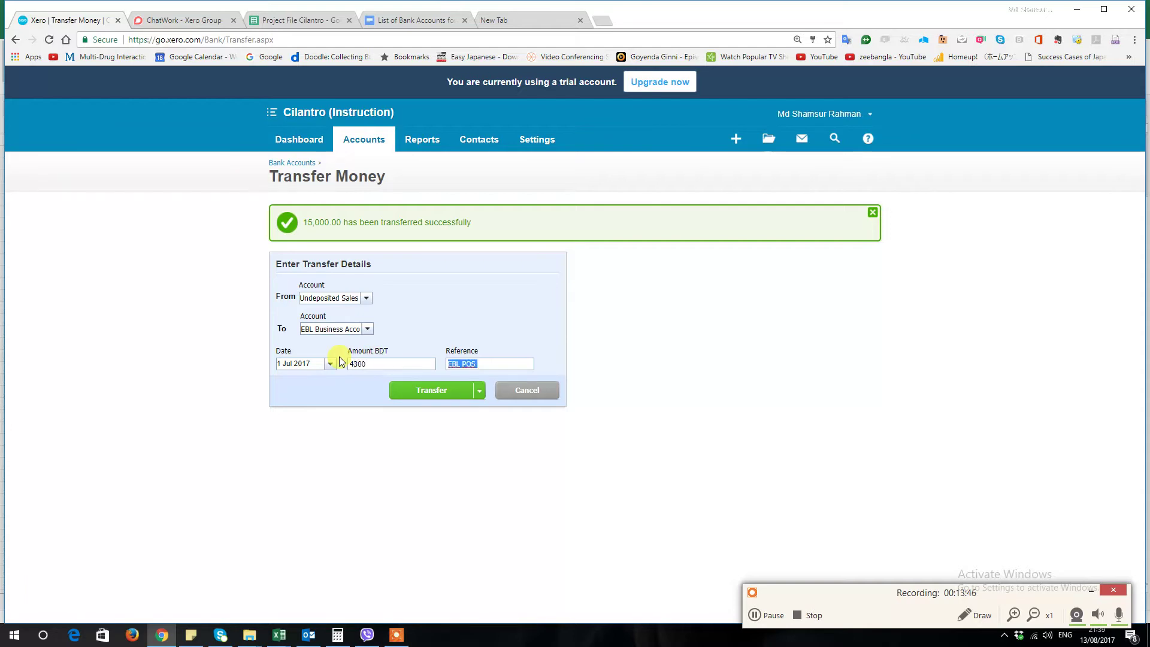
{"action": "type", "text": "CITY"}
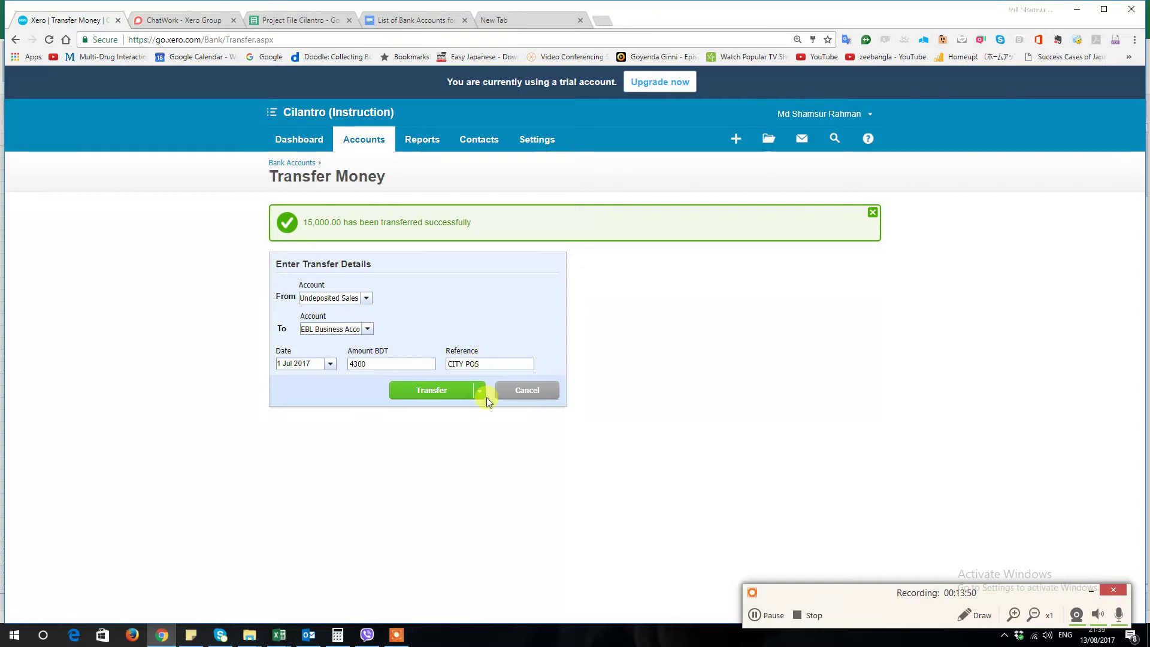
{"action": "left_click", "coordinate": [444, 393]}
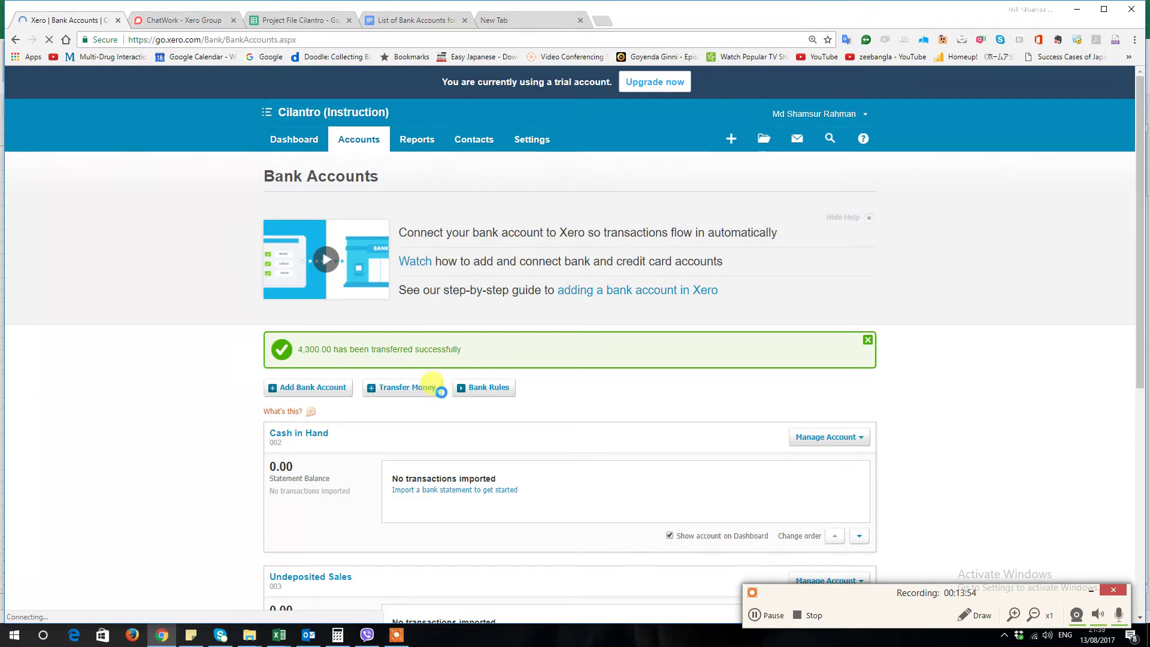
Remove one of the two duplicate 15,000.00 Cash Sales transfers from the Undeposited Sales account transactions
{"action": "scroll", "coordinate": [442, 395], "scroll_direction": "down", "scroll_amount": 4}
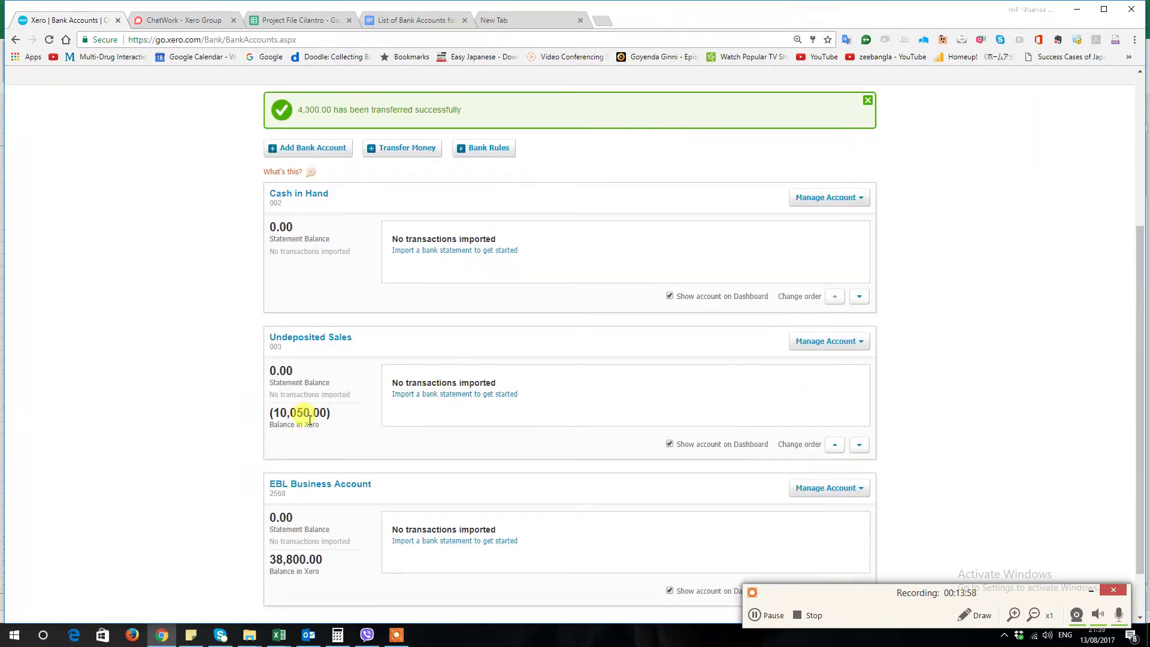
{"action": "scroll", "coordinate": [302, 413], "scroll_direction": "down", "scroll_amount": 1}
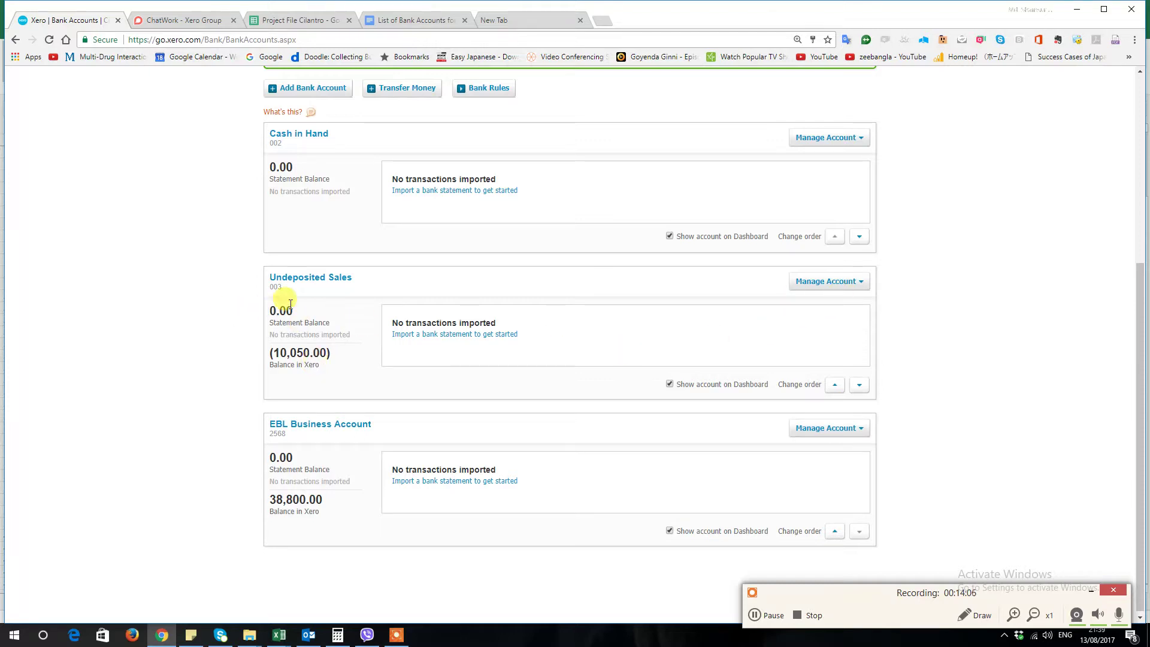
{"action": "left_click", "coordinate": [862, 283]}
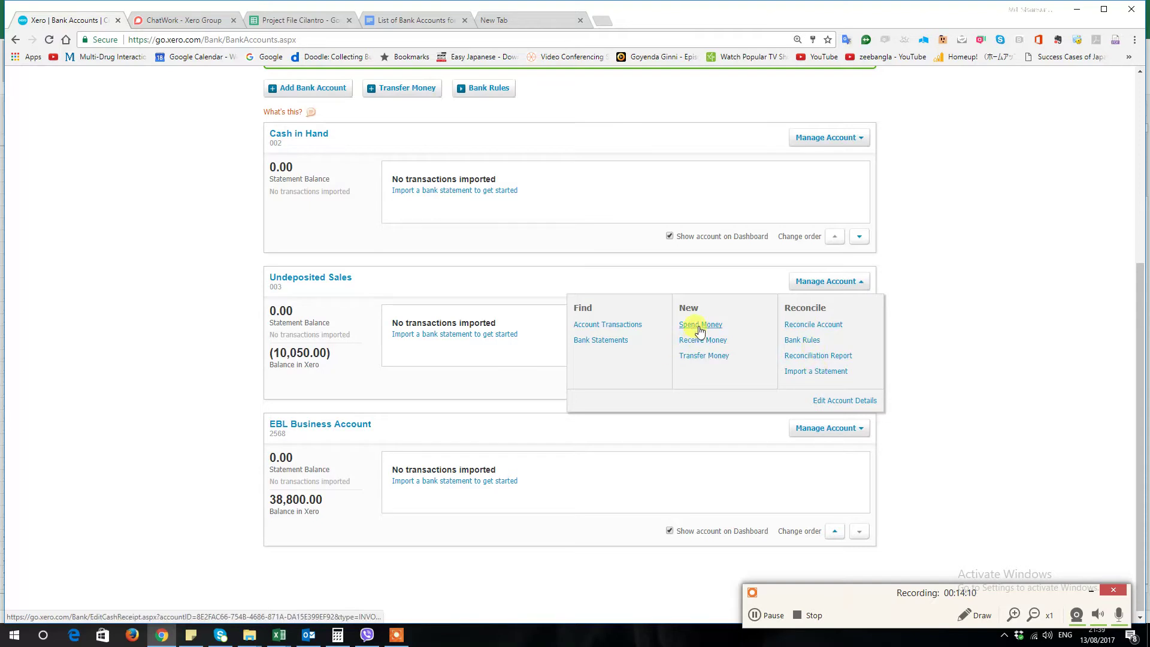
{"action": "left_click", "coordinate": [608, 326]}
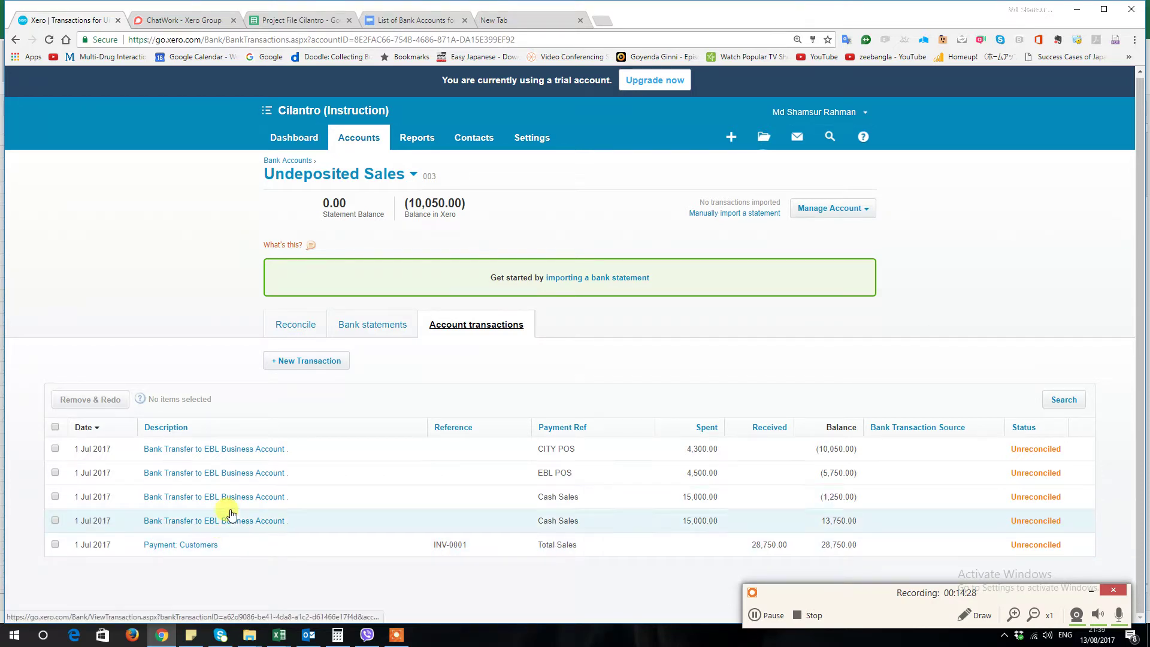
{"action": "left_click", "coordinate": [55, 521]}
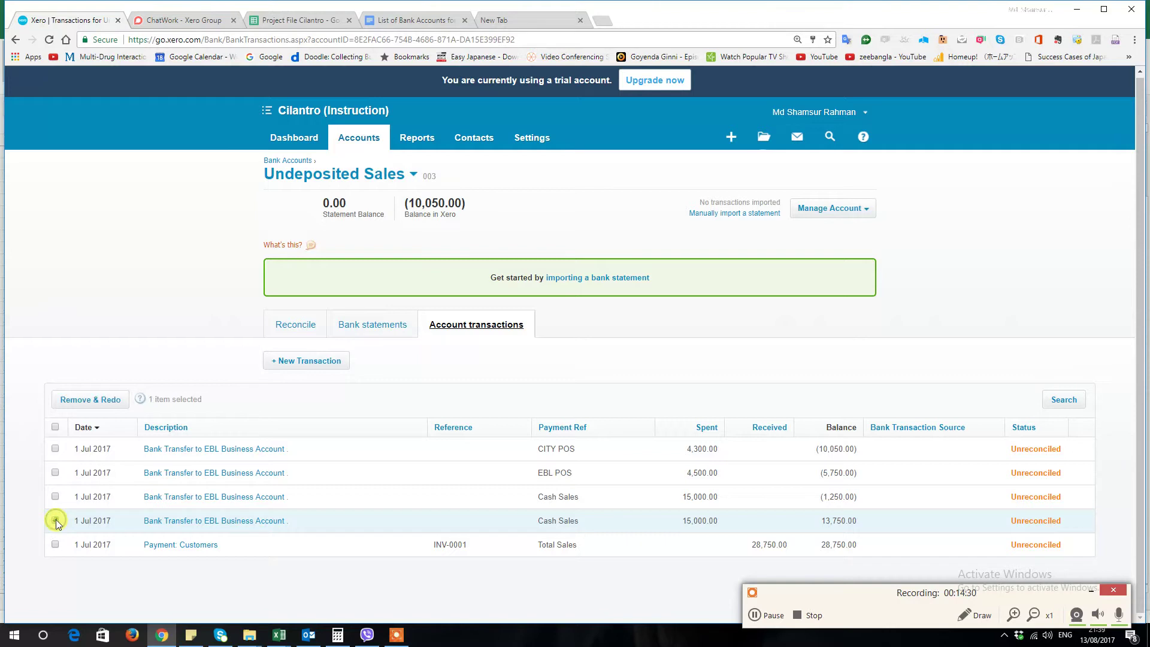
{"action": "left_click", "coordinate": [100, 399]}
{"action": "left_click", "coordinate": [582, 398]}
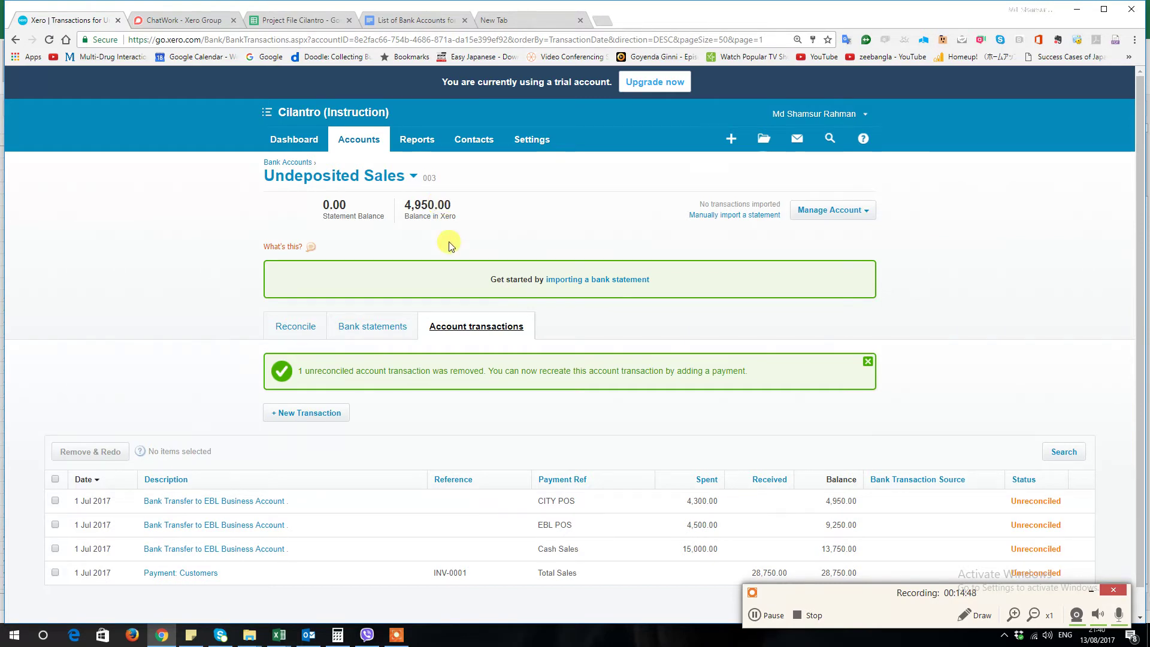
Compare the EBL card sales column with the after-1.5%-commission column in the Project File Cilantro spreadsheet, then return to Xero
{"action": "key", "text": "alt+Tab"}
{"action": "key", "text": "alt+Tab"}
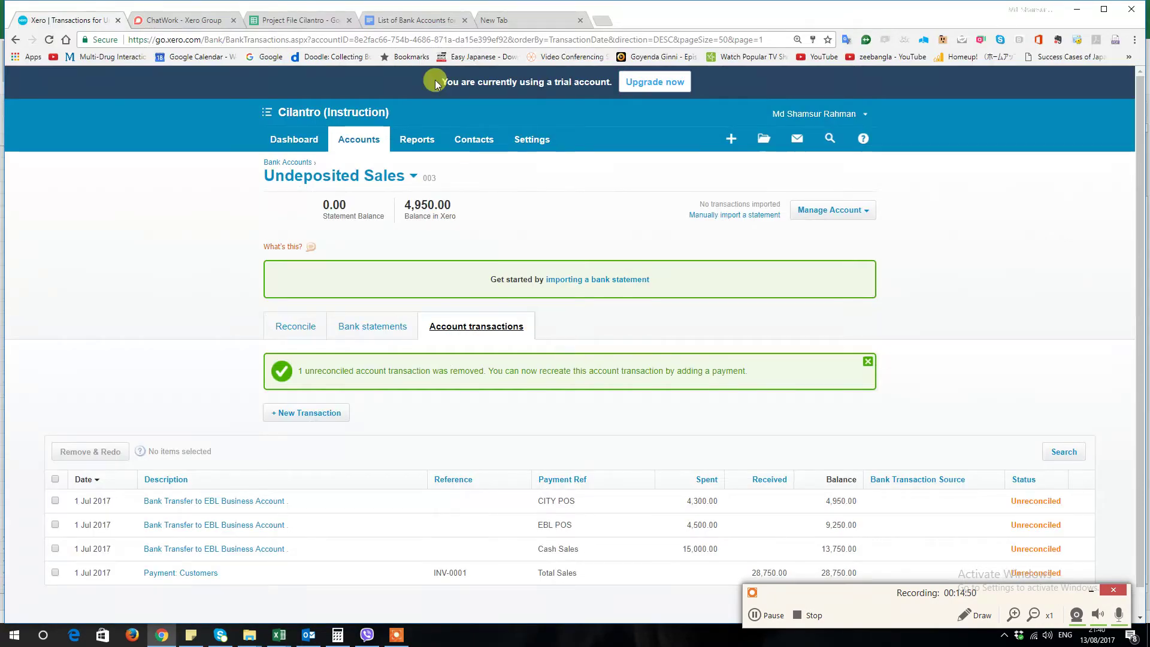
{"action": "left_click", "coordinate": [289, 20]}
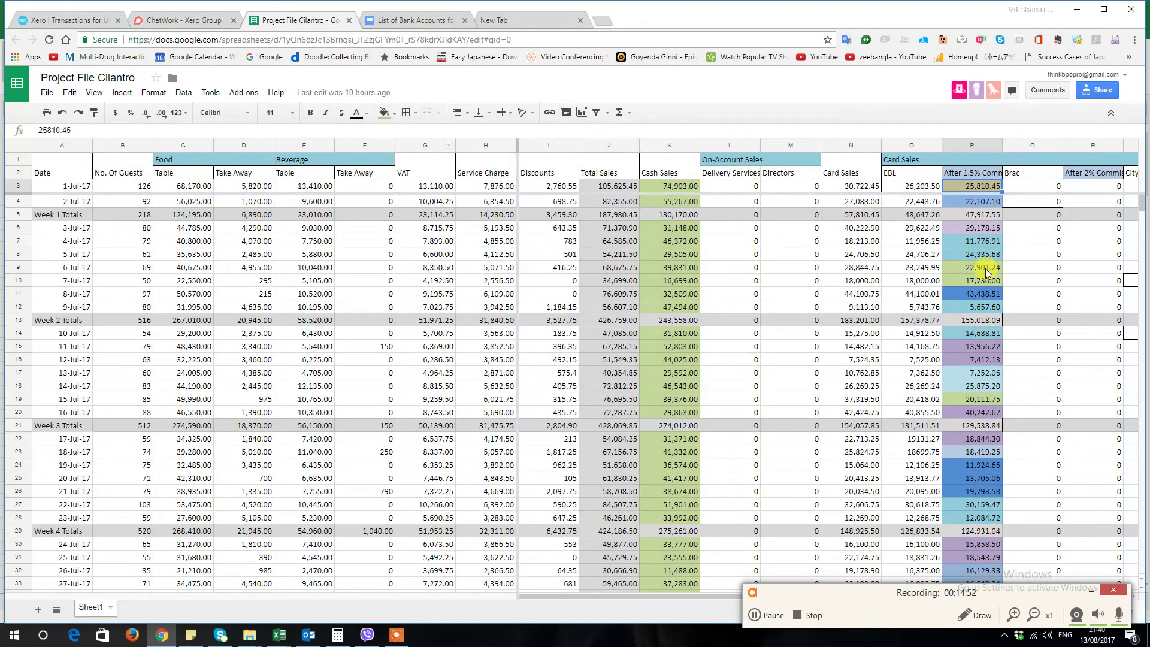
{"action": "left_click", "coordinate": [907, 186]}
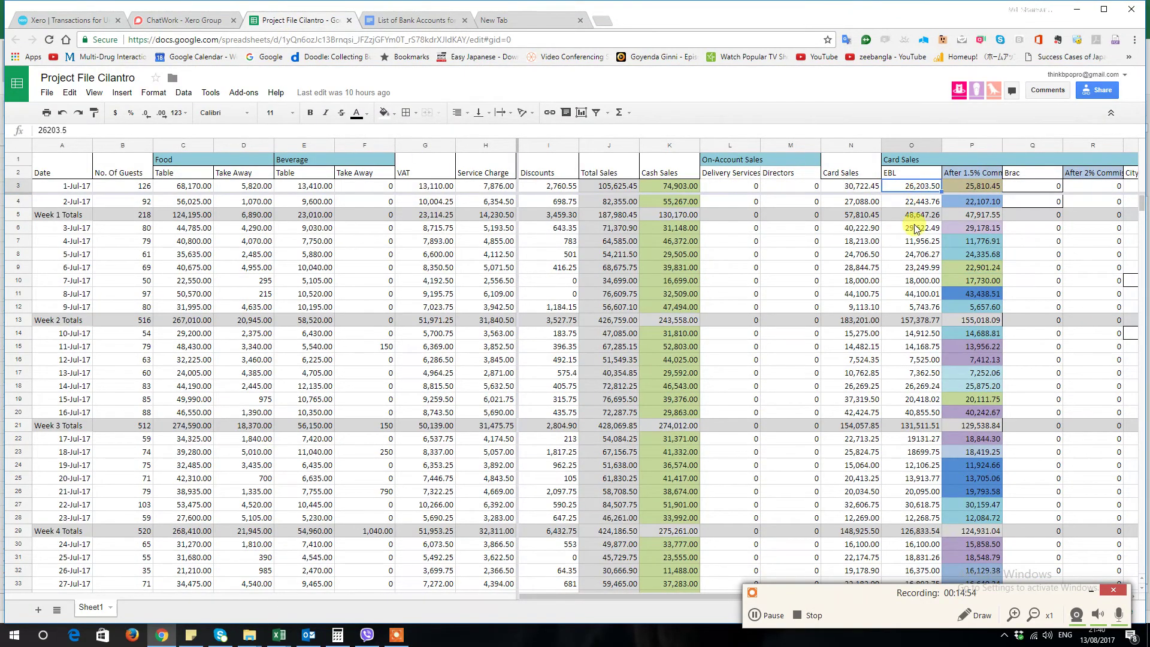
{"action": "left_click", "coordinate": [908, 145]}
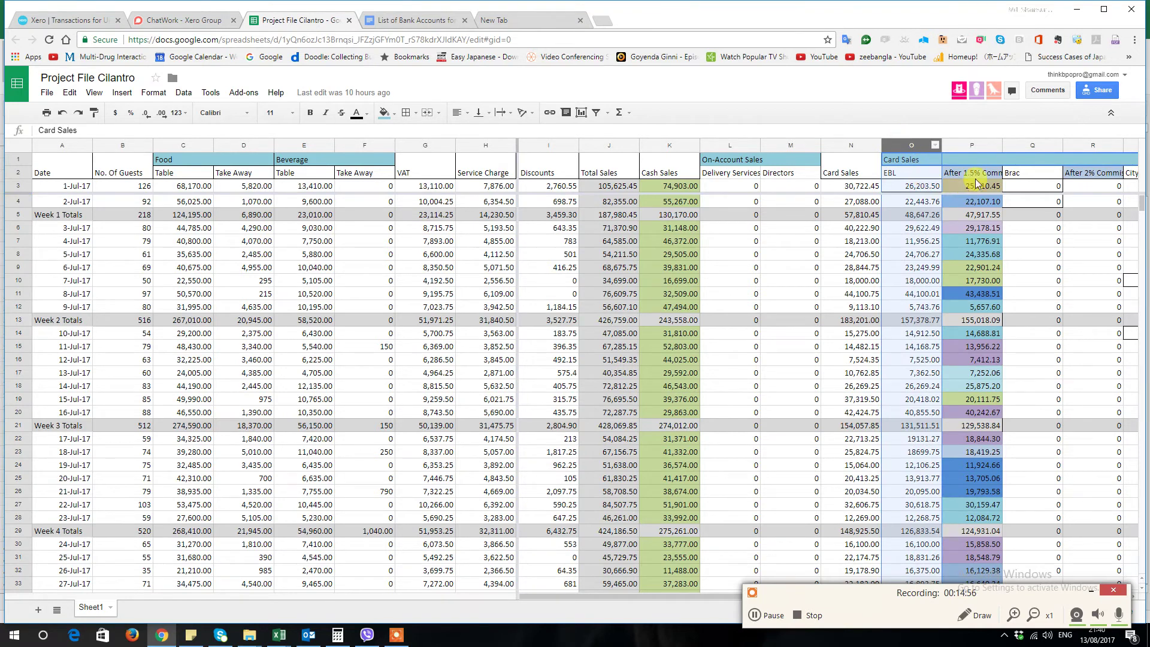
{"action": "left_click", "coordinate": [979, 146]}
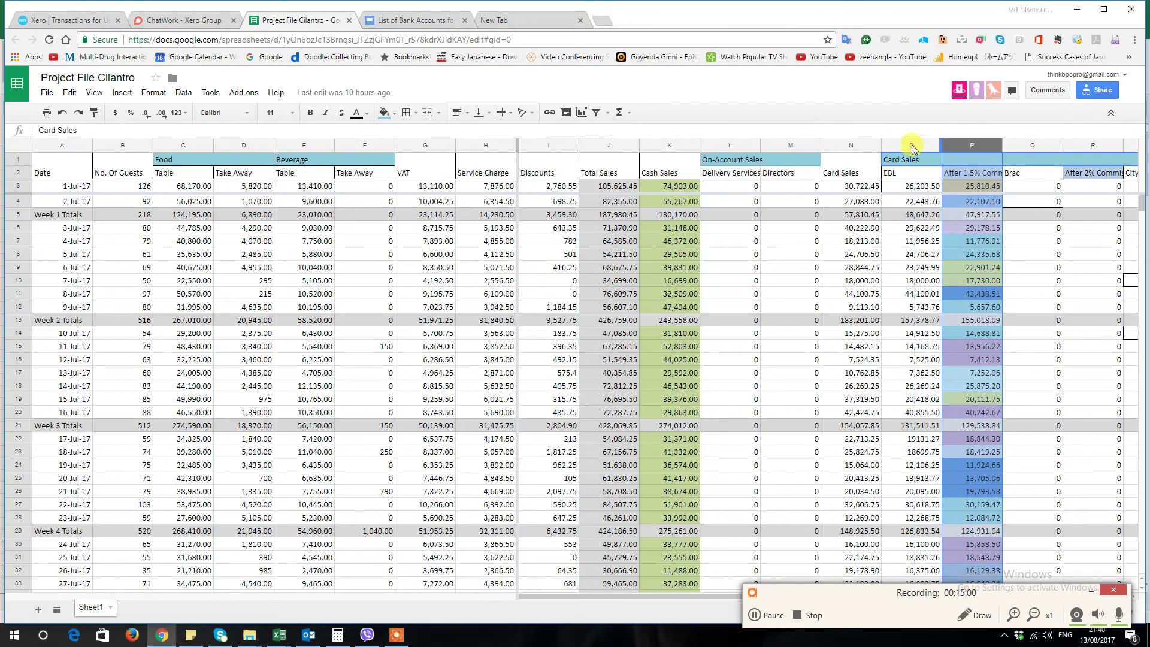
{"action": "left_click", "coordinate": [62, 20]}
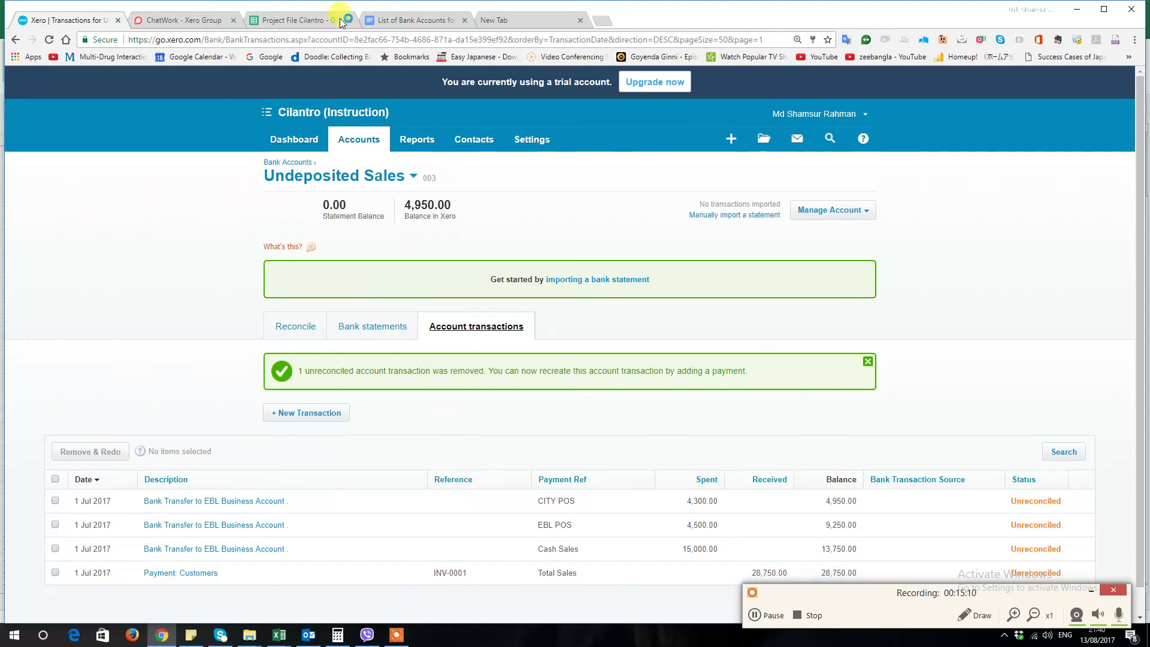
Make the Task 3 heading bold in the List of Bank Accounts for Training Project document
{"action": "left_click", "coordinate": [390, 21]}
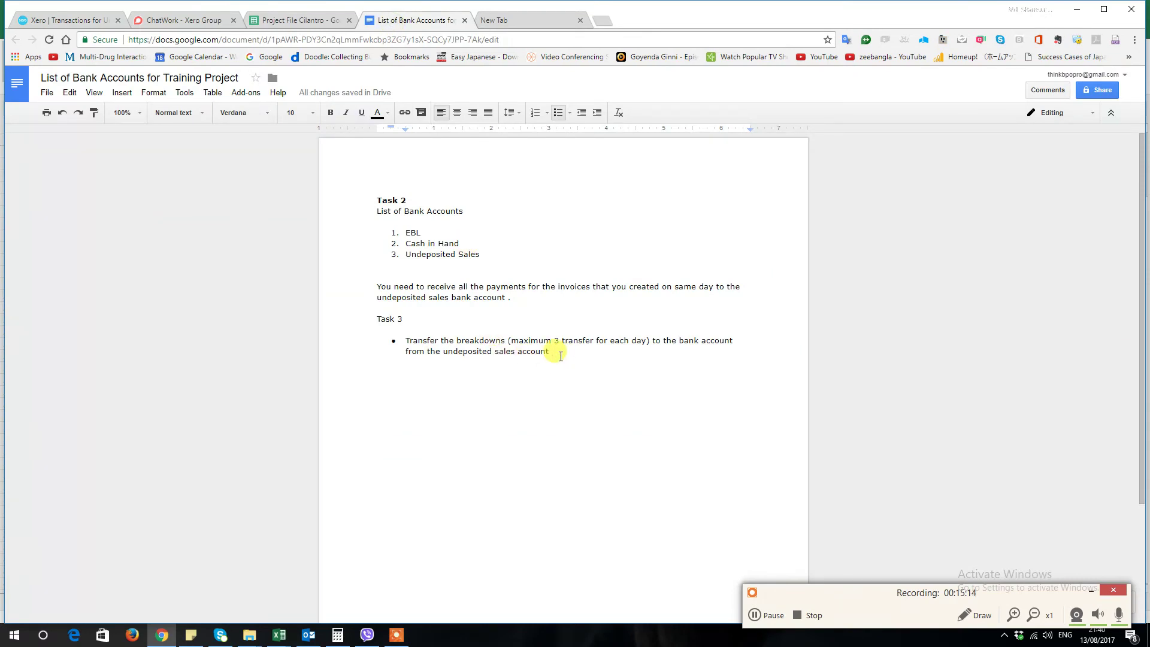
{"action": "left_click_drag", "start_coordinate": [403, 319], "coordinate": [361, 318]}
{"action": "key", "text": "ctrl+b"}
{"action": "left_click", "coordinate": [482, 406]}
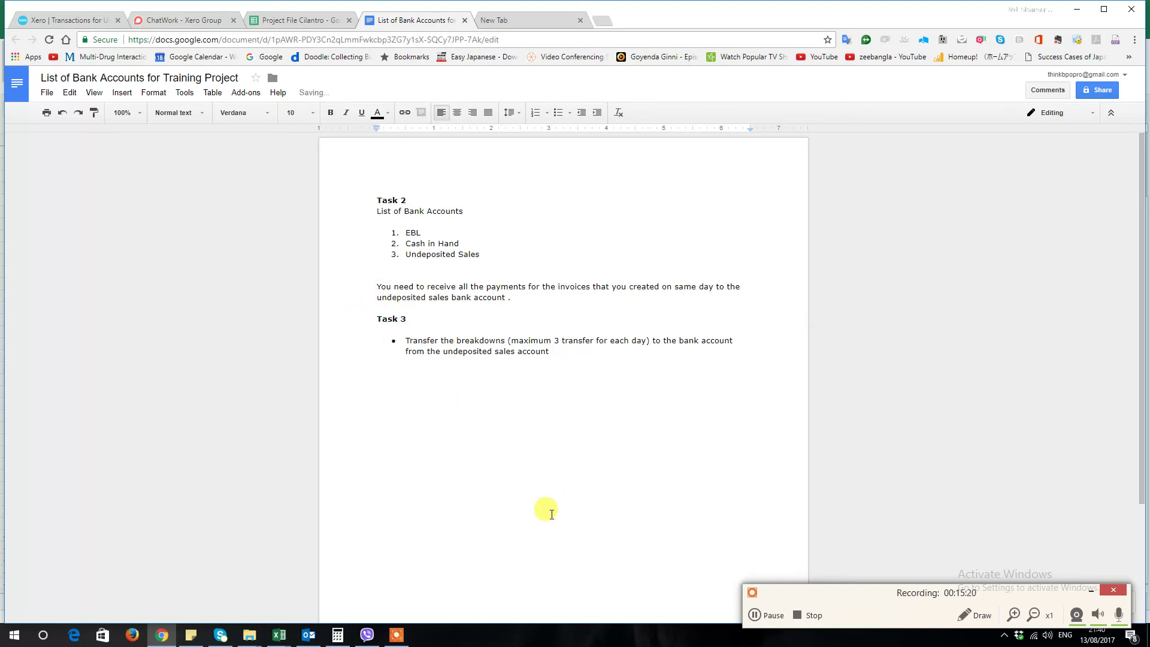